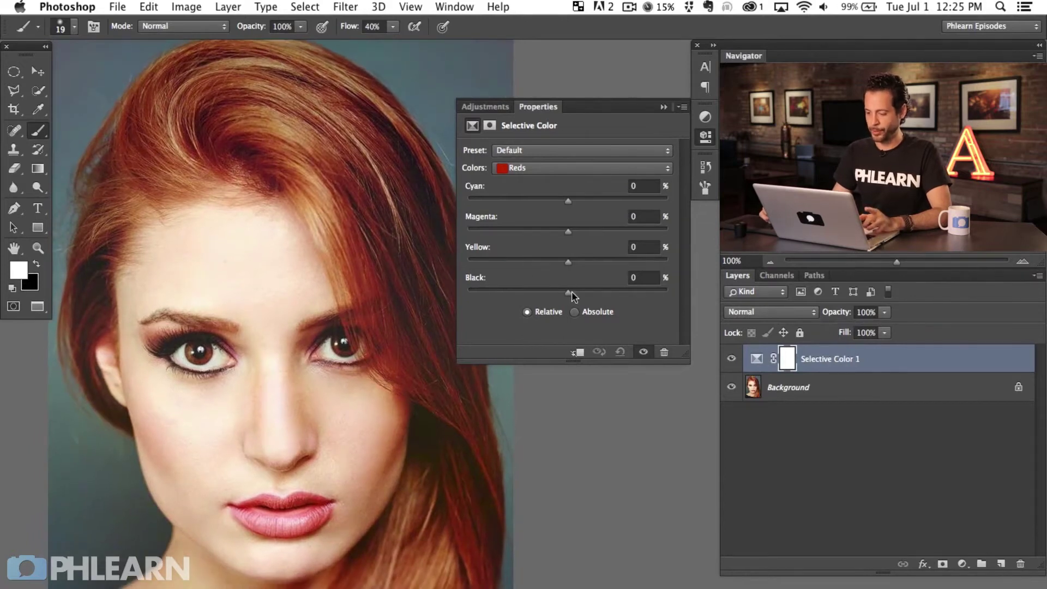
- Adjust the Reds in the Selective Color layer to Cyan +31, Magenta -29, Yellow -26 and Black -3 for brown hair
drag(573, 296, 541, 296)
drag(568, 261, 625, 272)
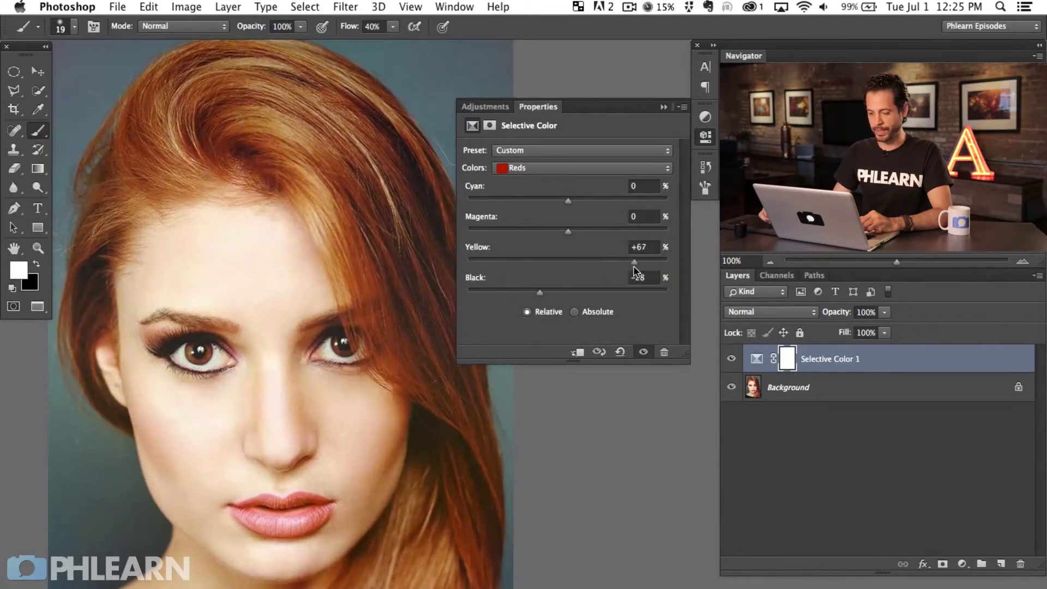
drag(570, 231, 533, 238)
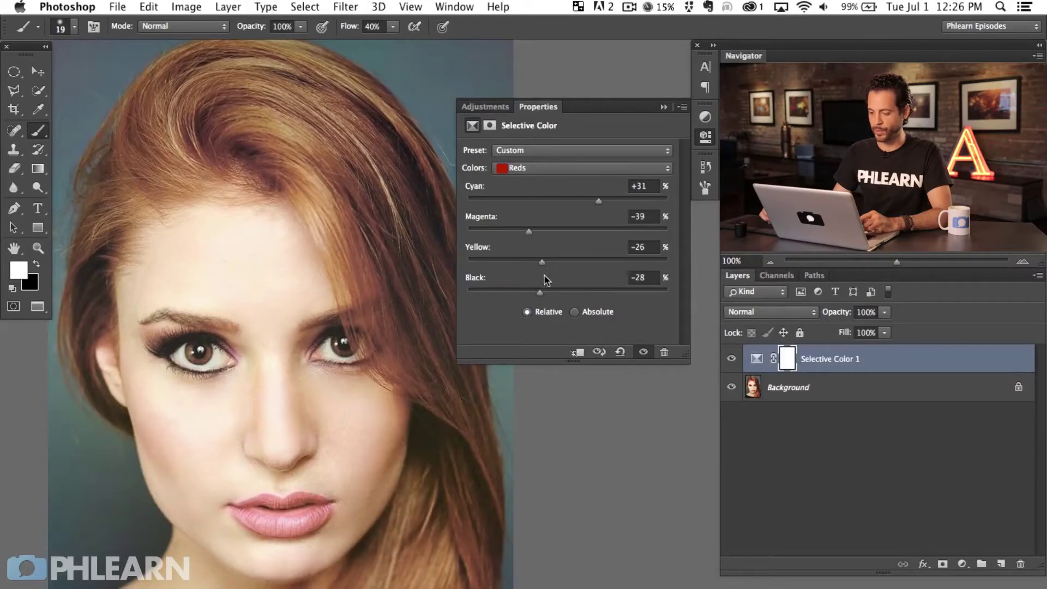
drag(539, 294, 565, 283)
mouse_move(532, 232)
mouse_down()
mouse_move(579, 229)
mouse_move(529, 229)
mouse_move(540, 227)
mouse_up()
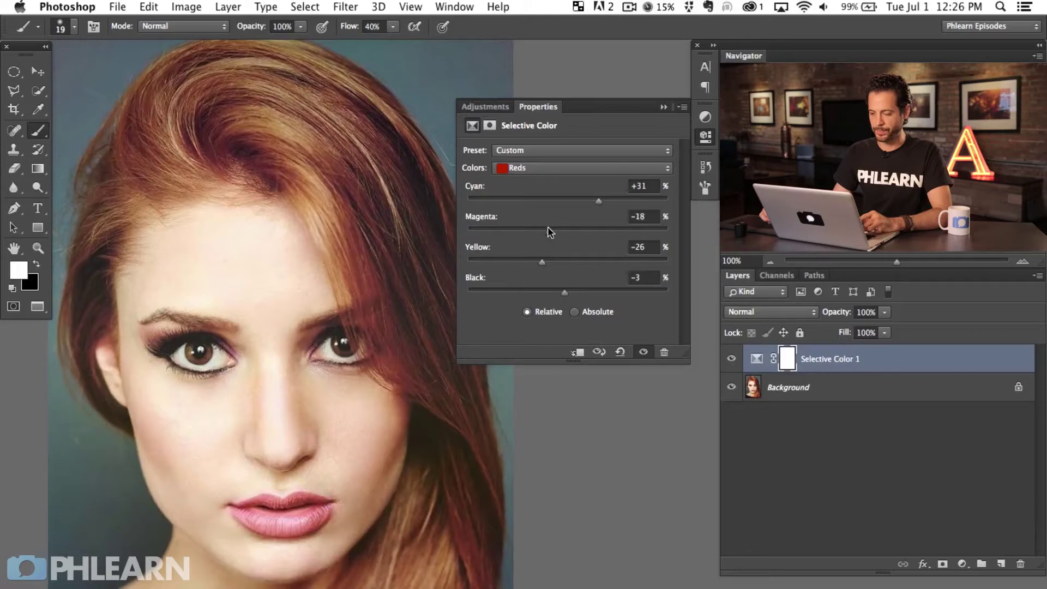
drag(542, 233, 538, 231)
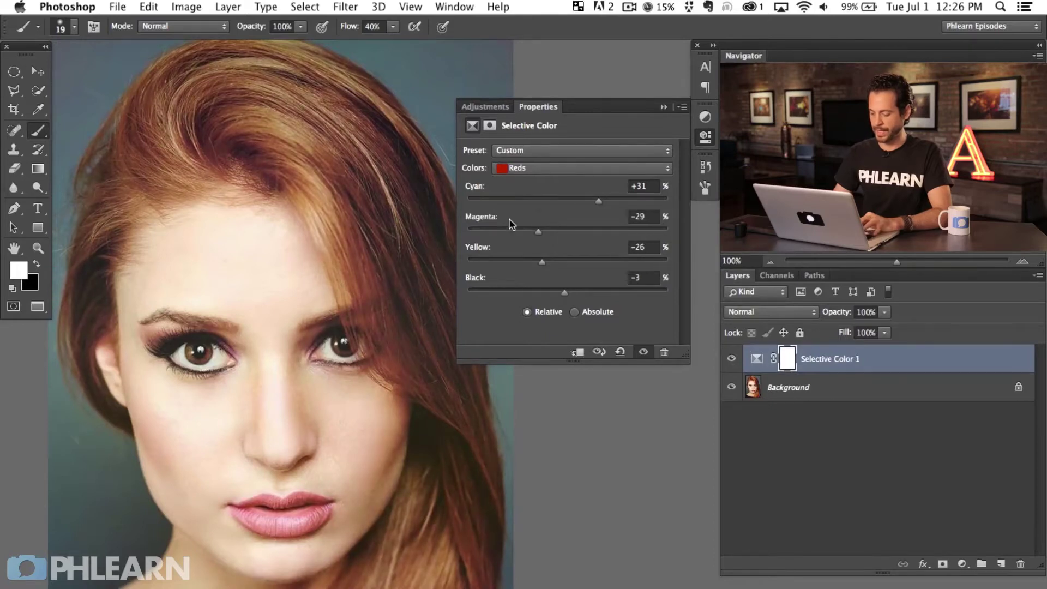
- Compare the whole portrait with and without the Selective Color 1 adjustment
key(super+minus)
click(710, 131)
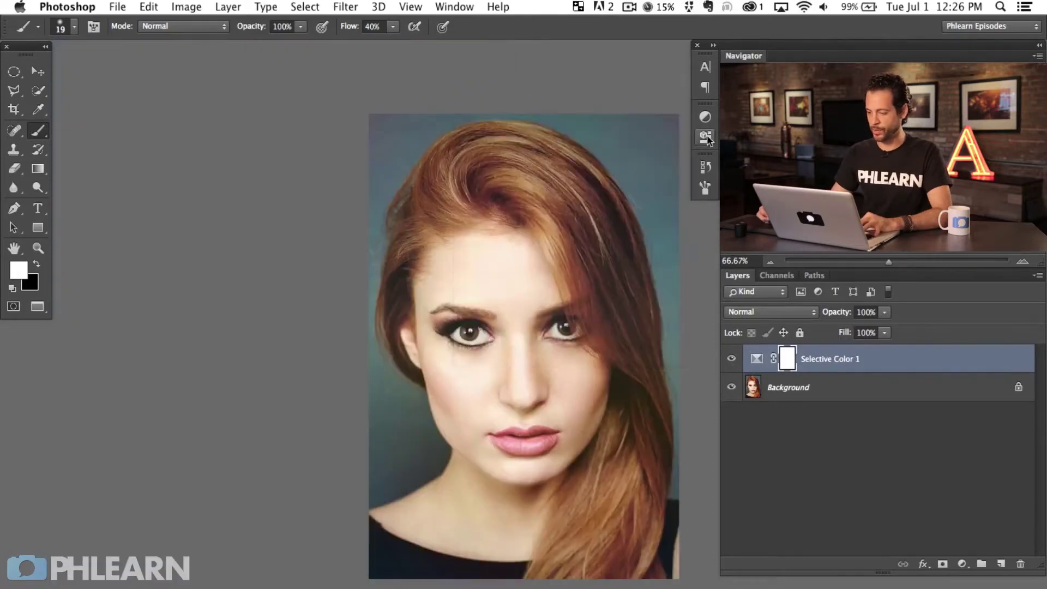
click(731, 359)
click(731, 359)
click(731, 359)
click(731, 359)
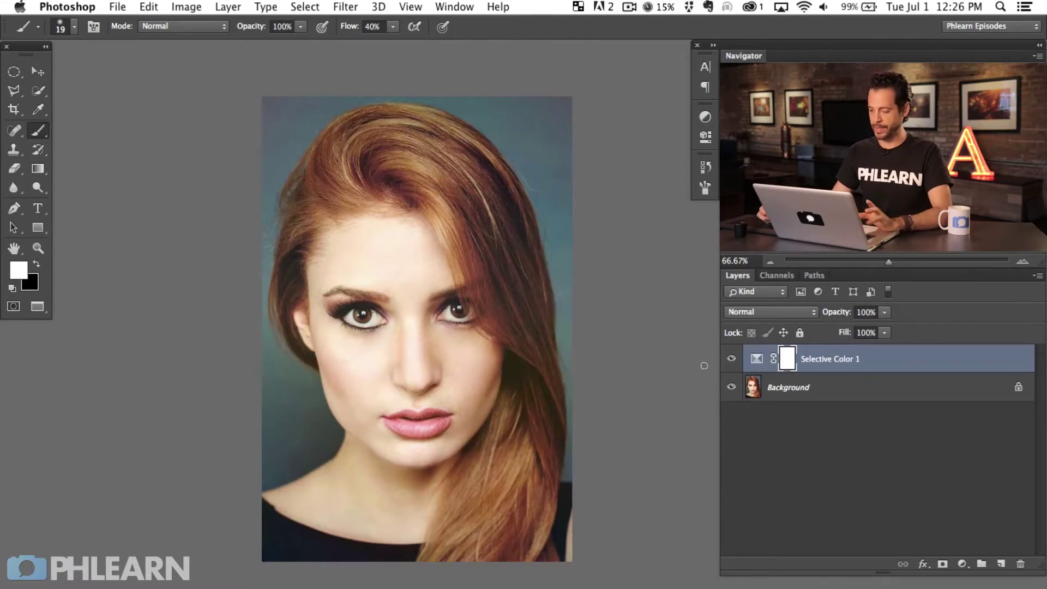
- Group the Selective Color 1 layer, name the group "Brown" and collapse it
key(super+g)
double_click(797, 355)
text(Brown)
key(Return)
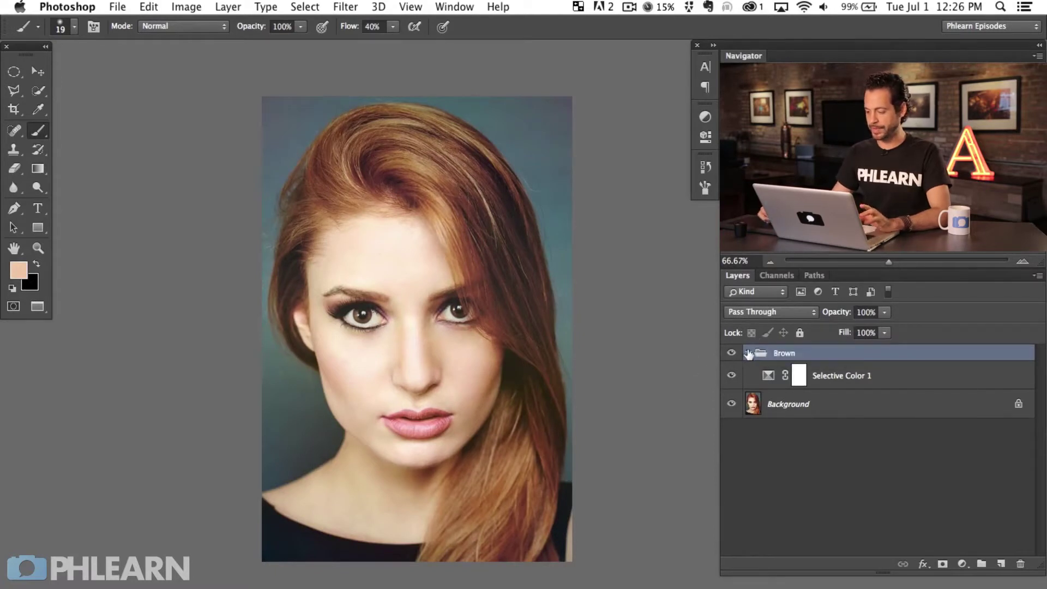
click(749, 354)
- Compare the portrait with and without the Brown group and leave the group hidden
click(731, 353)
click(731, 353)
click(731, 352)
click(731, 353)
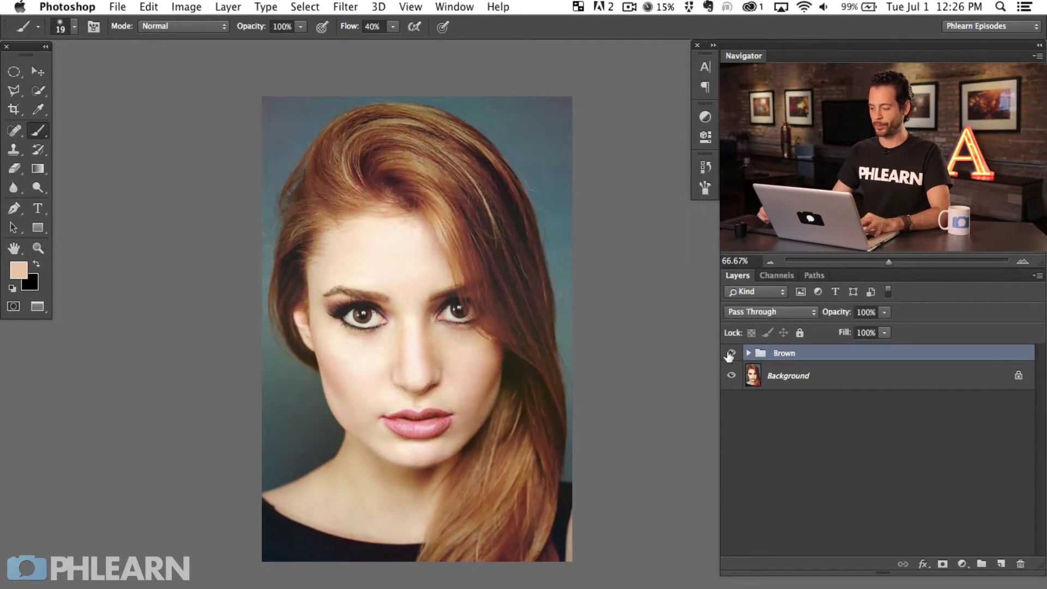
click(731, 353)
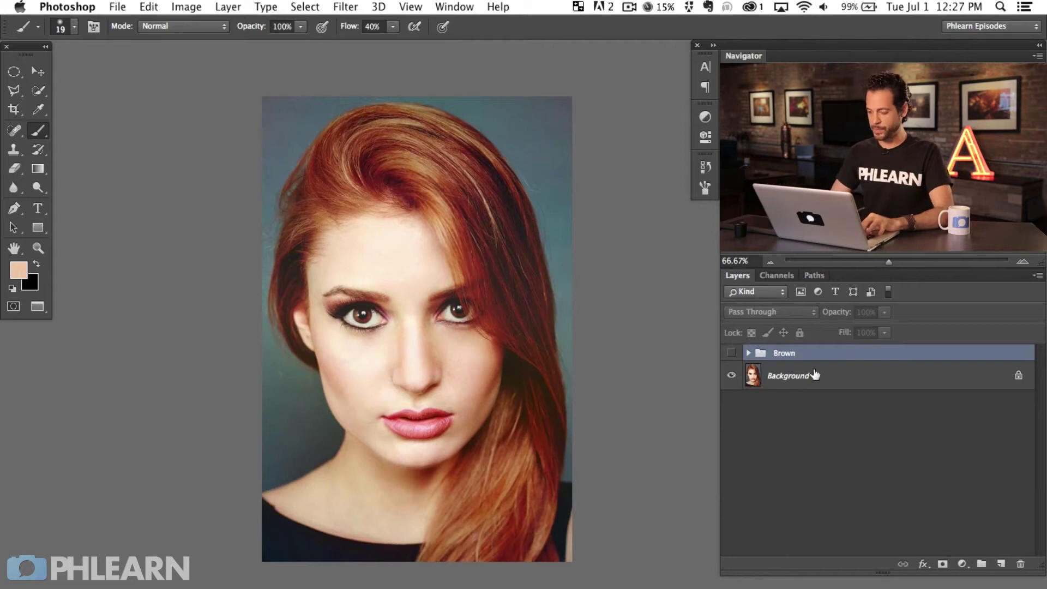
- Create a new empty layer and put it in a group named "Black Hair"
key(alt+shift+super+n)
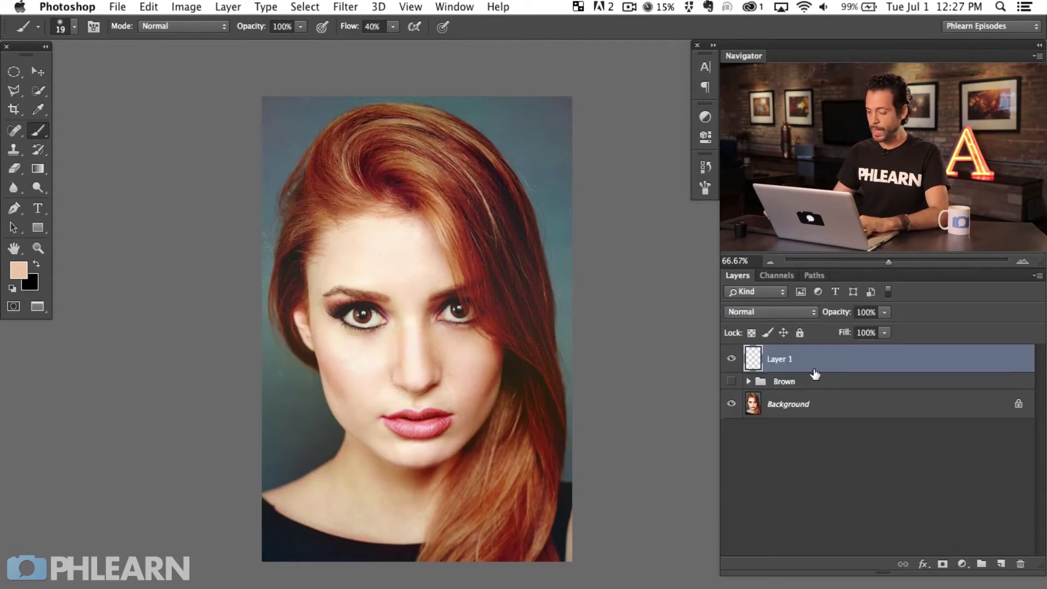
key(super+g)
double_click(795, 353)
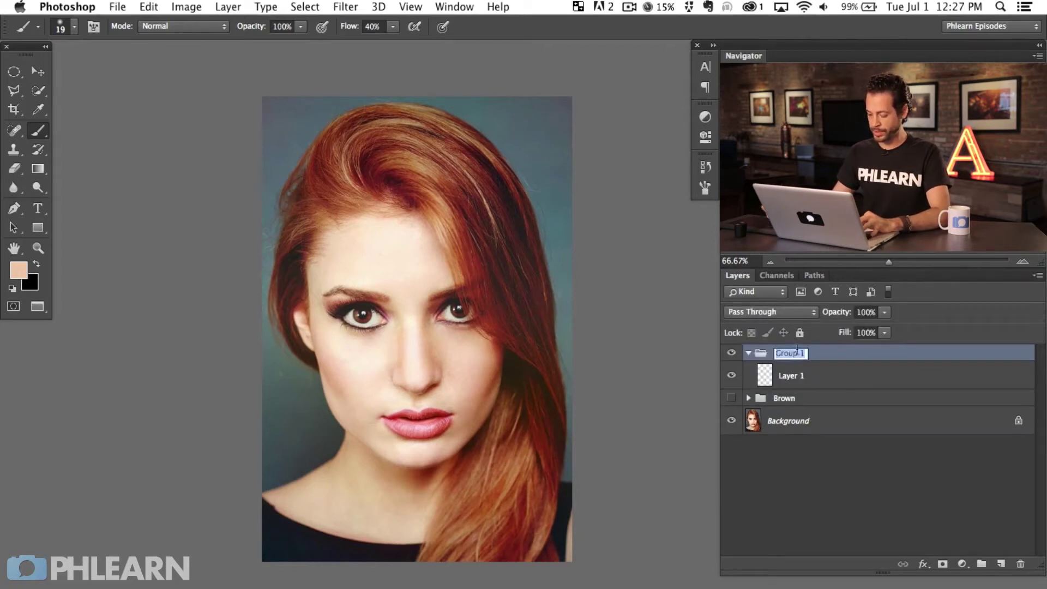
text(Blak)
key(BackSpace)
text(ck Hair)
key(Return)
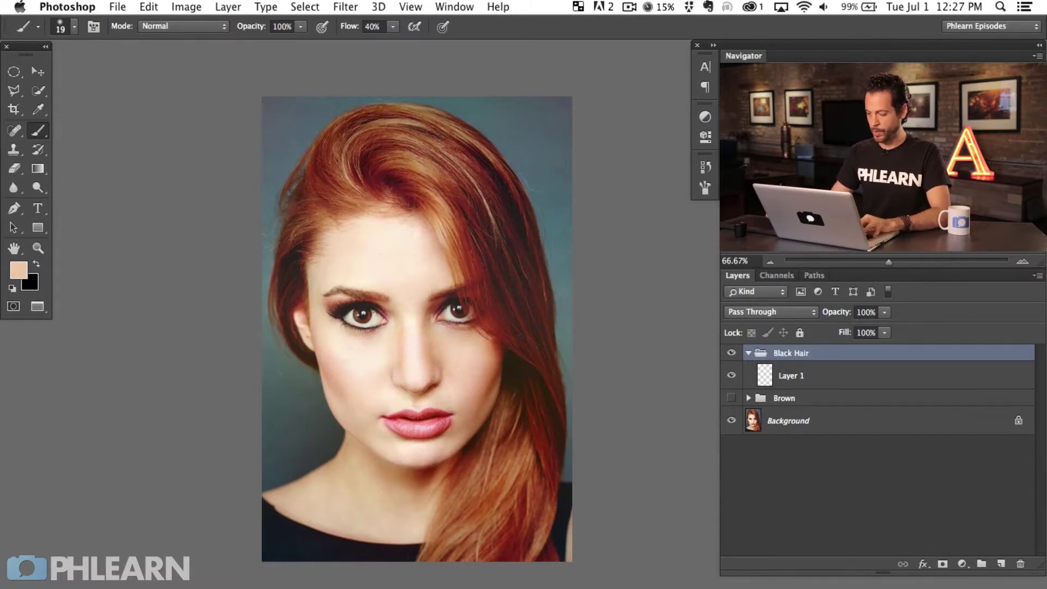
- Add a Hue/Saturation adjustment layer above Layer 1 inside the Black Hair group
click(851, 383)
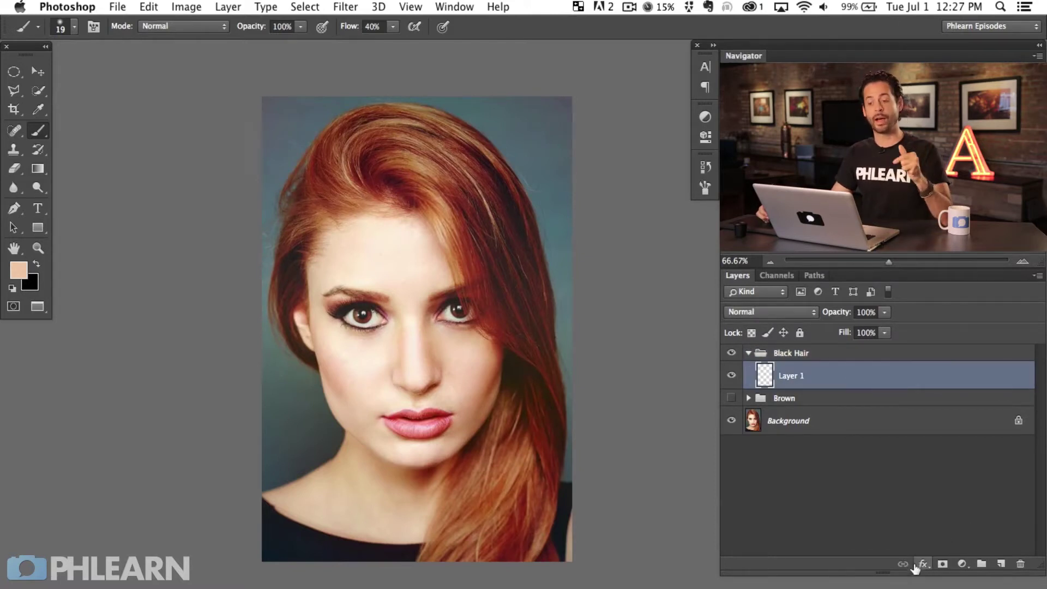
click(962, 564)
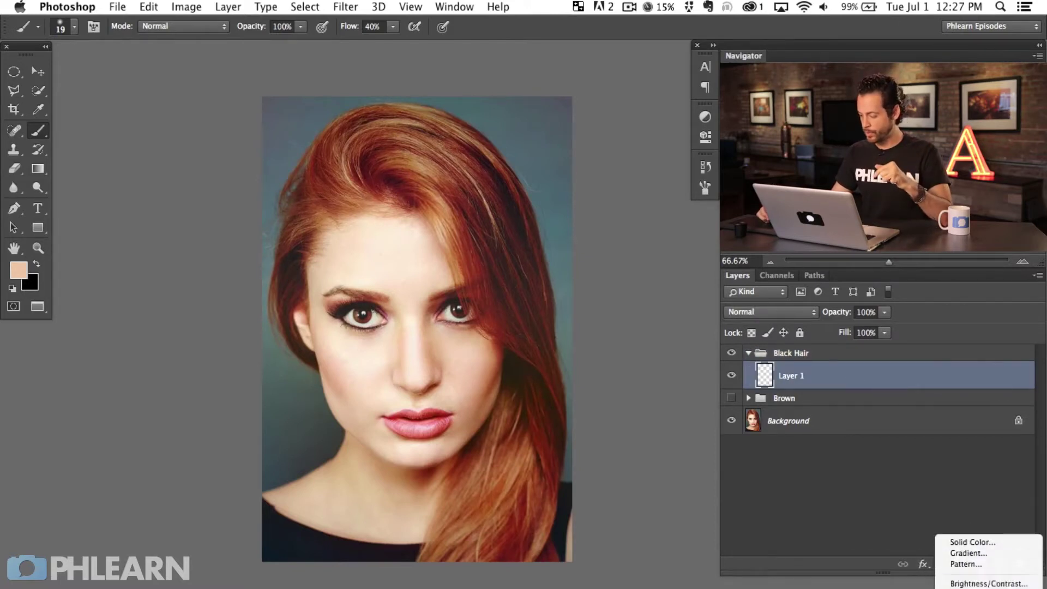
click(974, 588)
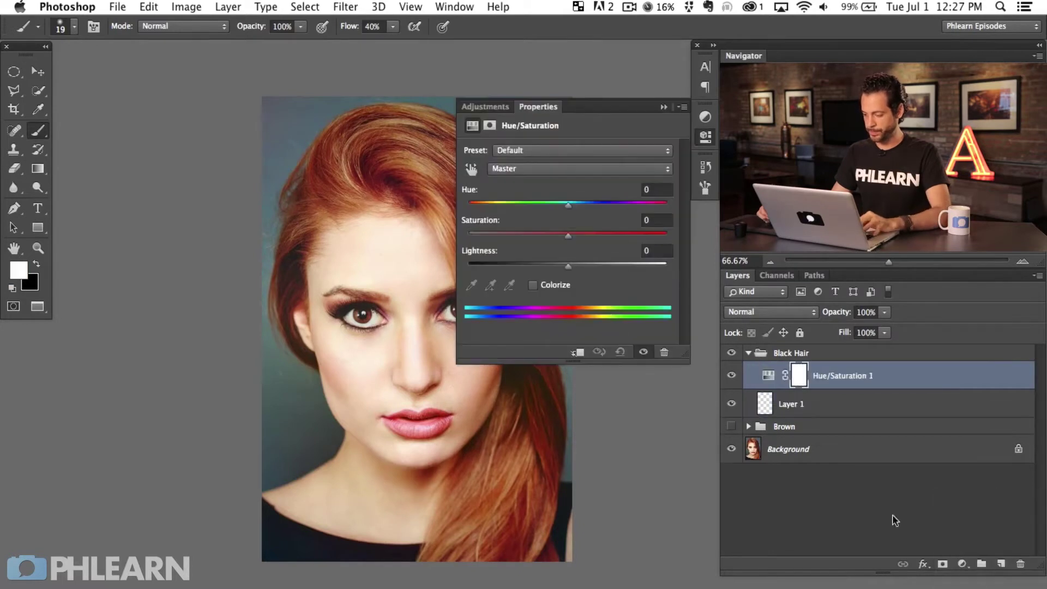
drag(462, 432, 366, 432)
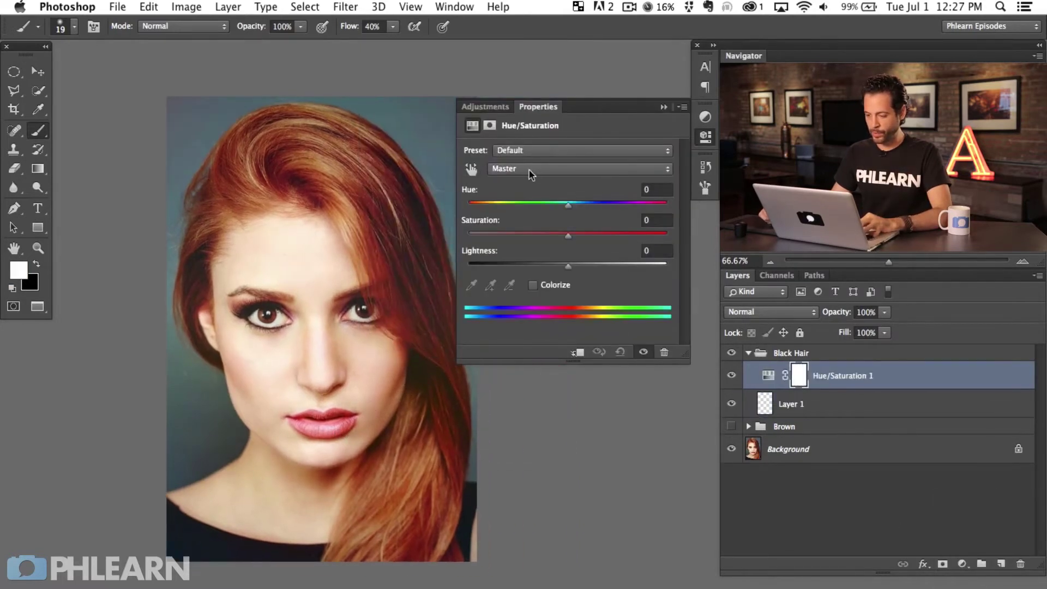
- Target the Reds with a color range sampled from the red hair and set their saturation to -100
click(527, 168)
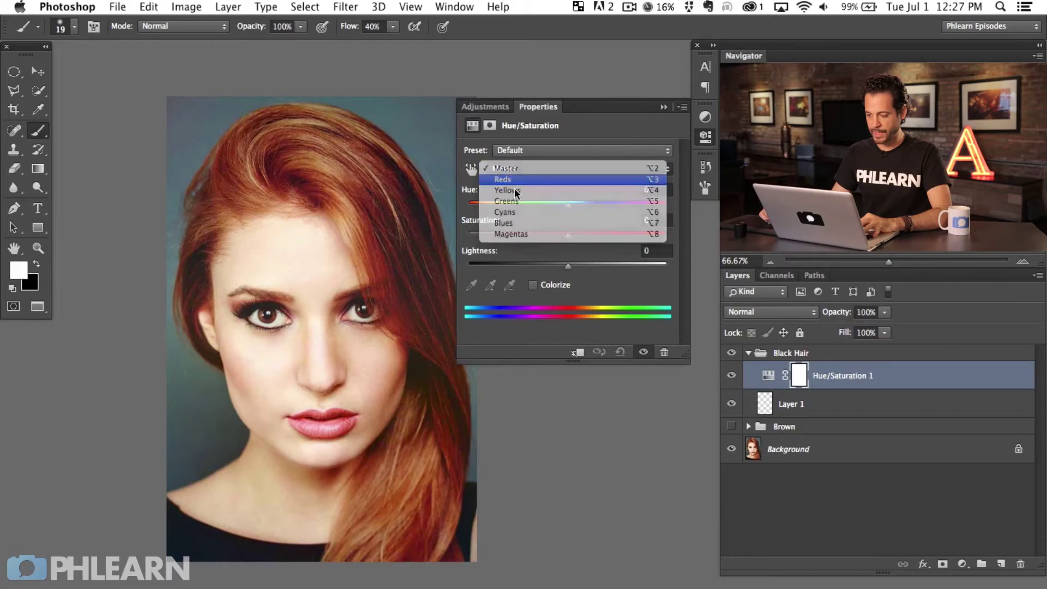
click(515, 186)
click(471, 286)
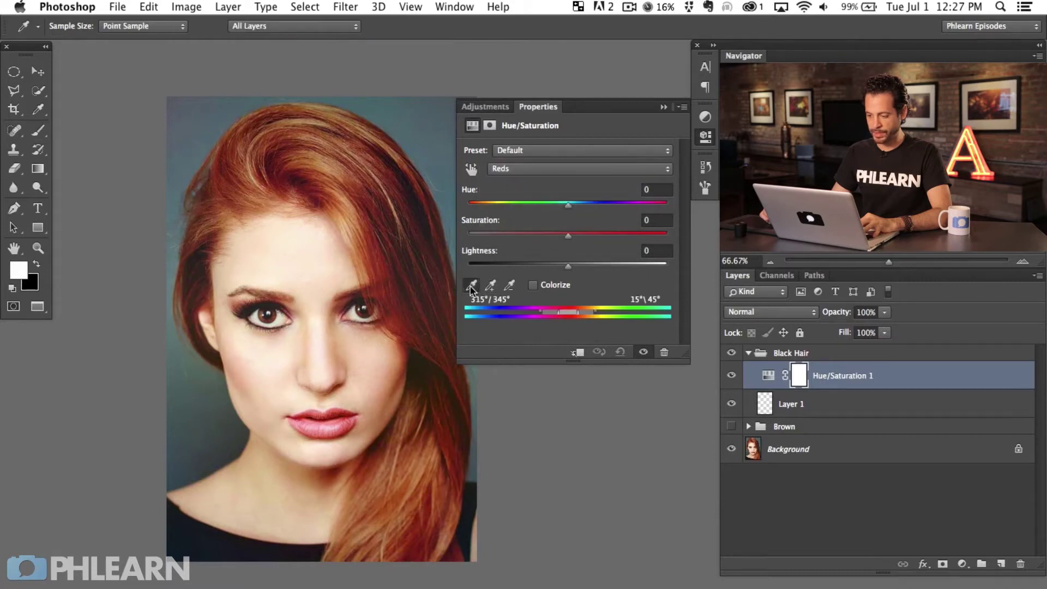
click(376, 207)
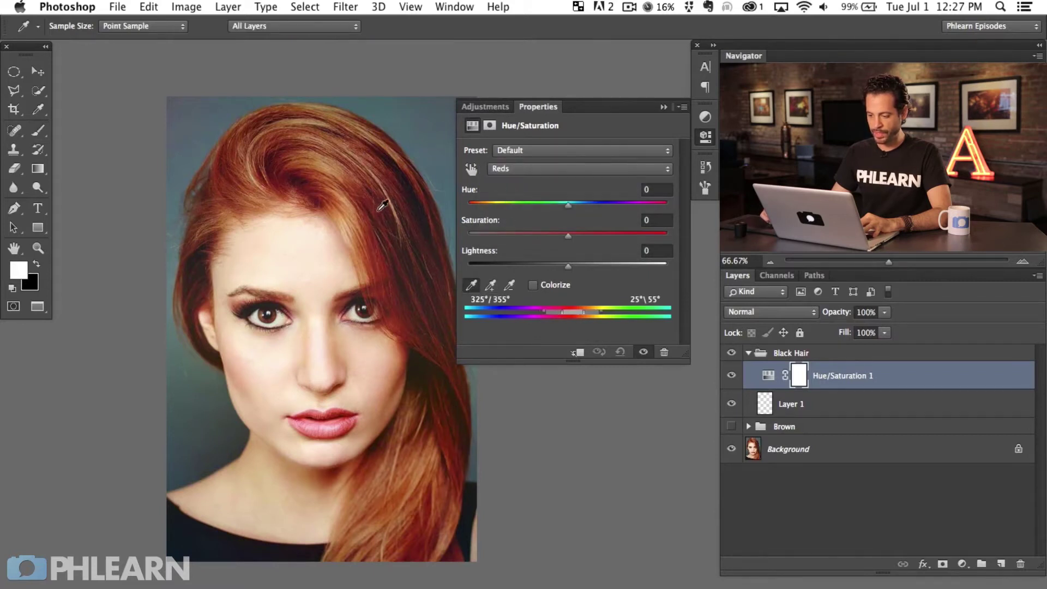
click(378, 206)
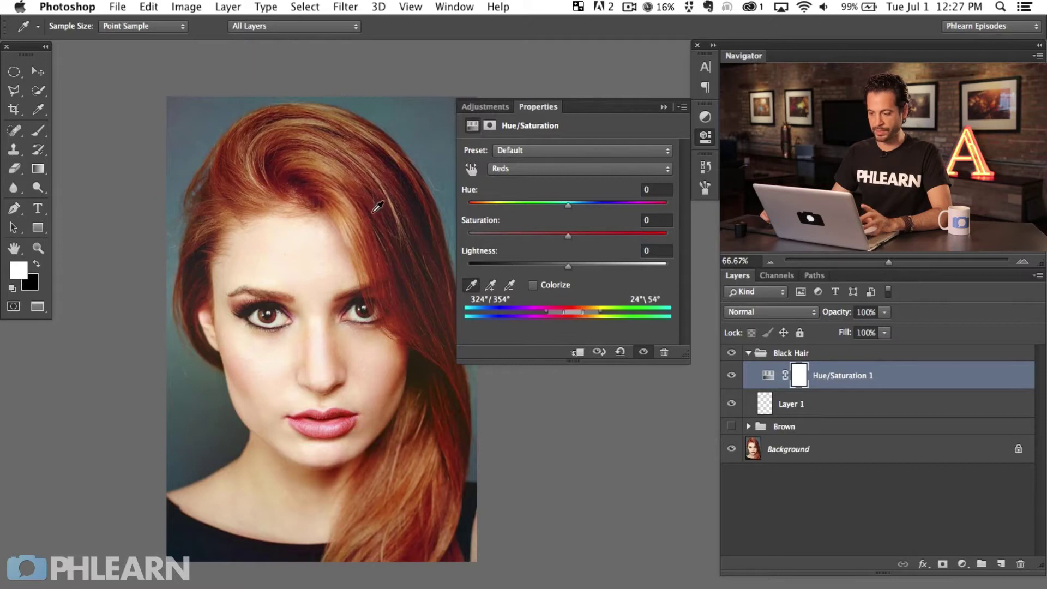
click(383, 211)
drag(569, 236, 547, 237)
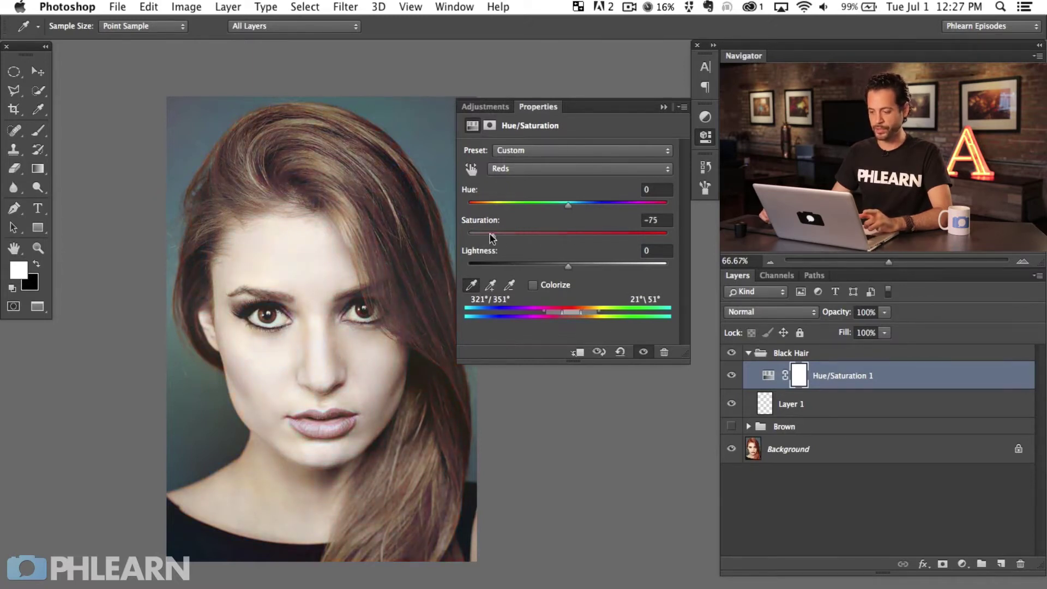
drag(471, 236, 465, 234)
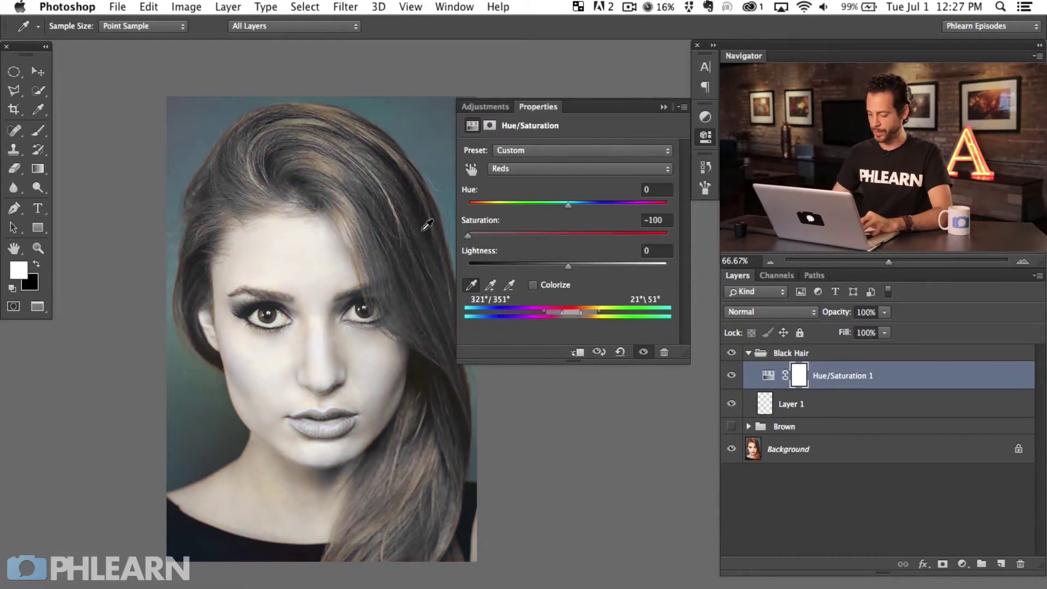
- Add the remaining orange hair strands above the forehead to the desaturated Reds range
key(super+plus)
drag(223, 388, 321, 461)
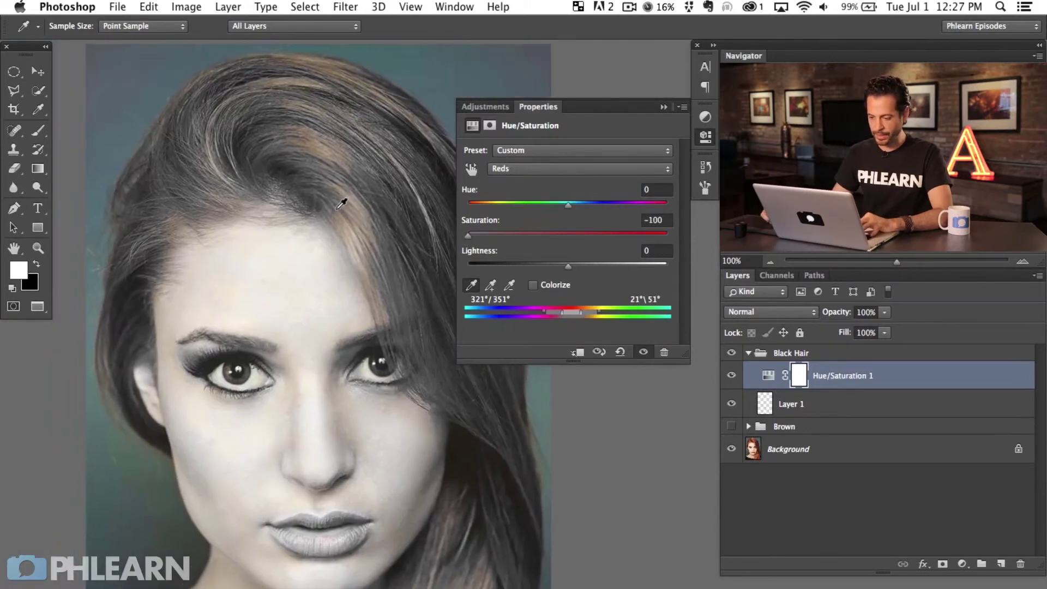
click(492, 287)
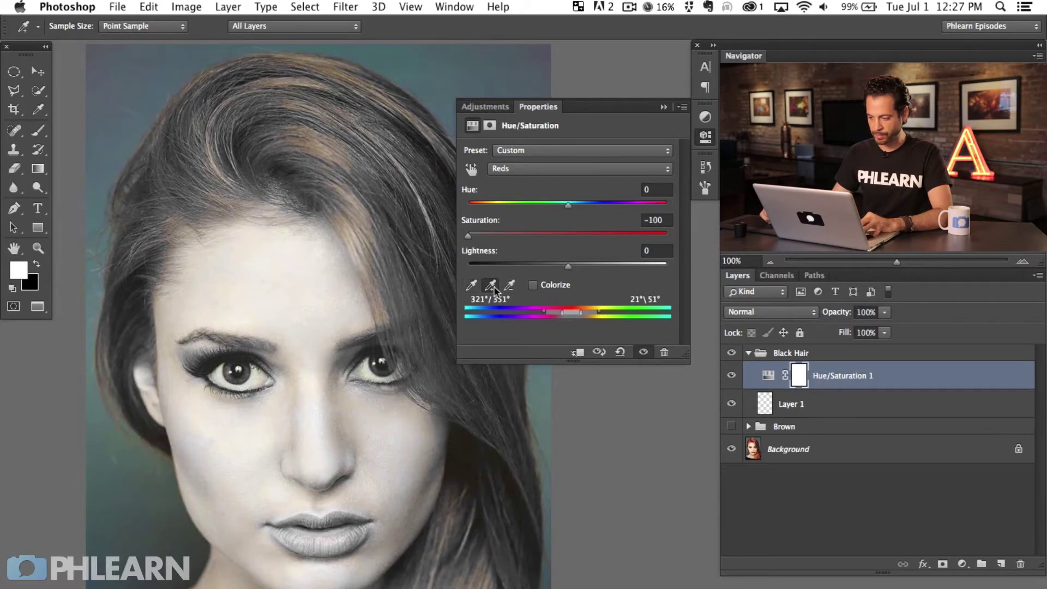
click(313, 145)
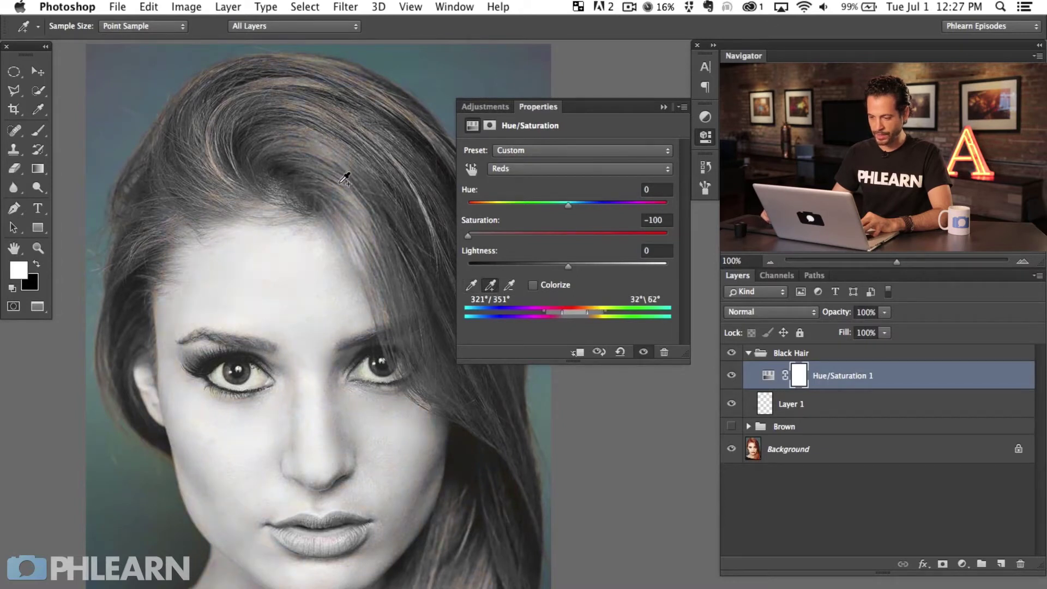
- Subtract the facial skin tone from the Reds range, and add samples of the orange hair strands back to it
click(511, 285)
click(311, 331)
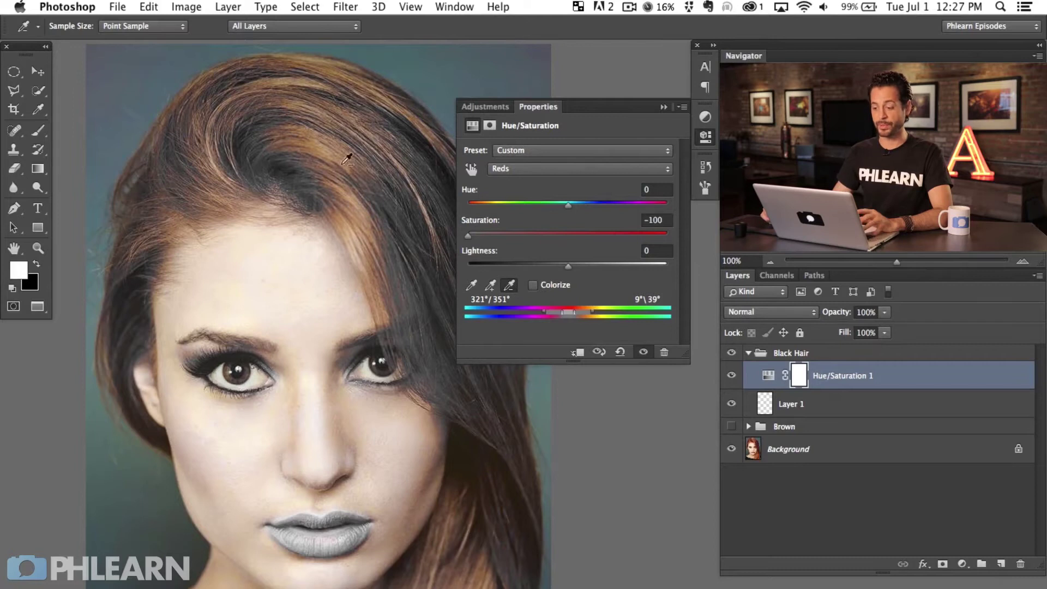
click(490, 285)
click(348, 206)
click(330, 156)
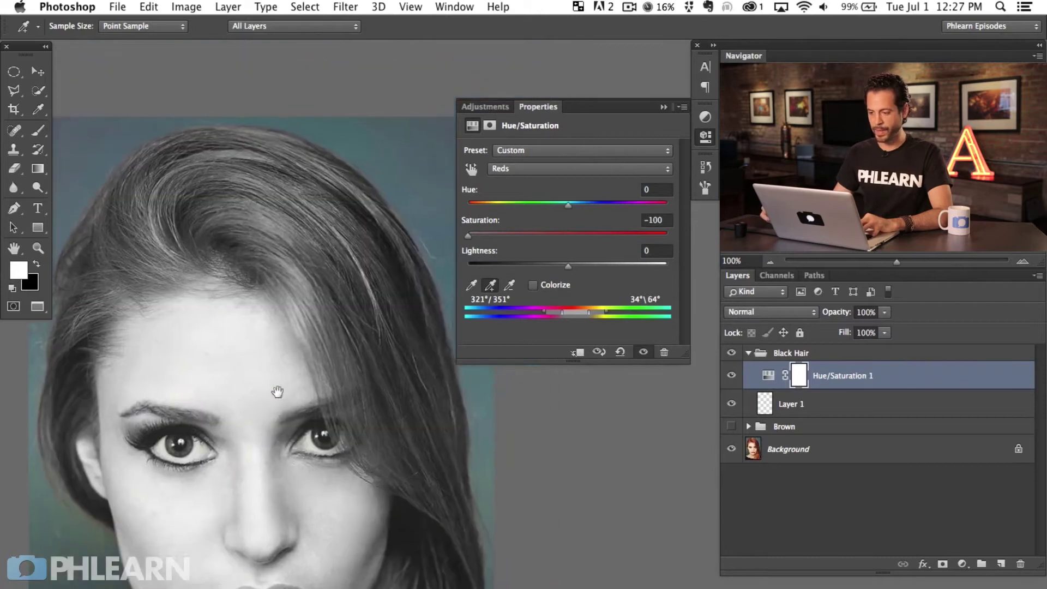
- Paint black at 70% flow on the Hue/Saturation mask over the face, neck and shoulders to restore the skin color
drag(343, 362, 345, 284)
click(706, 136)
drag(421, 375, 542, 416)
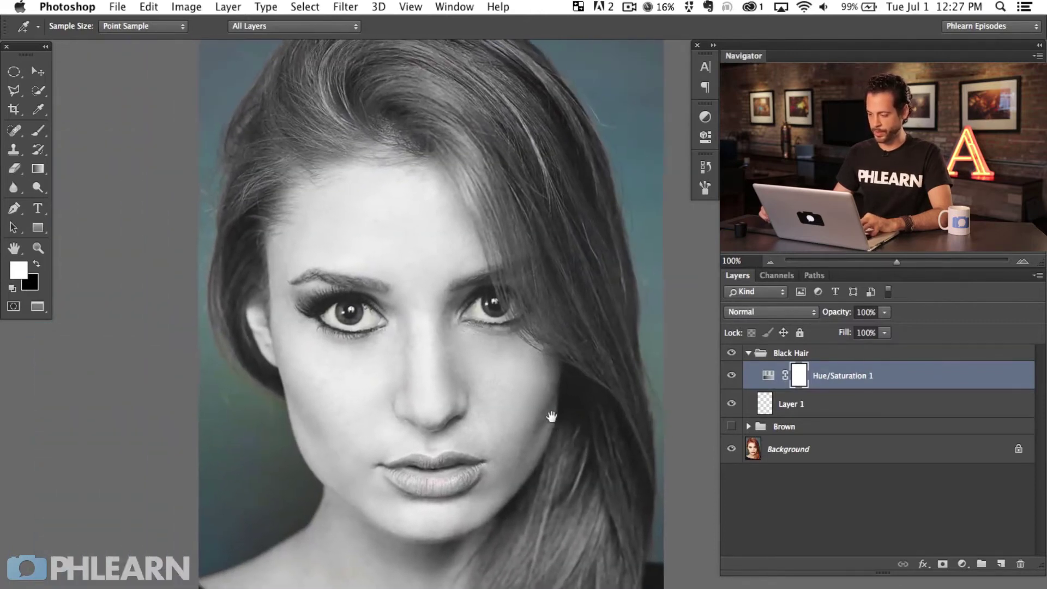
key(b)
mouse_move(343, 319)
mouse_down()
mouse_move(368, 321)
mouse_move(346, 244)
mouse_move(369, 245)
mouse_move(318, 249)
mouse_move(342, 325)
mouse_move(304, 374)
mouse_up()
key(x)
key(shift+7)
mouse_move(348, 452)
mouse_down()
mouse_move(426, 267)
mouse_move(467, 399)
mouse_move(472, 368)
mouse_move(467, 435)
mouse_move(425, 534)
mouse_move(481, 406)
mouse_move(497, 446)
mouse_move(513, 371)
mouse_move(485, 353)
mouse_move(498, 352)
mouse_move(532, 393)
mouse_move(530, 378)
mouse_move(533, 410)
mouse_move(513, 451)
mouse_move(525, 450)
mouse_move(493, 455)
mouse_move(381, 561)
mouse_move(328, 389)
mouse_move(324, 424)
mouse_move(339, 473)
mouse_up()
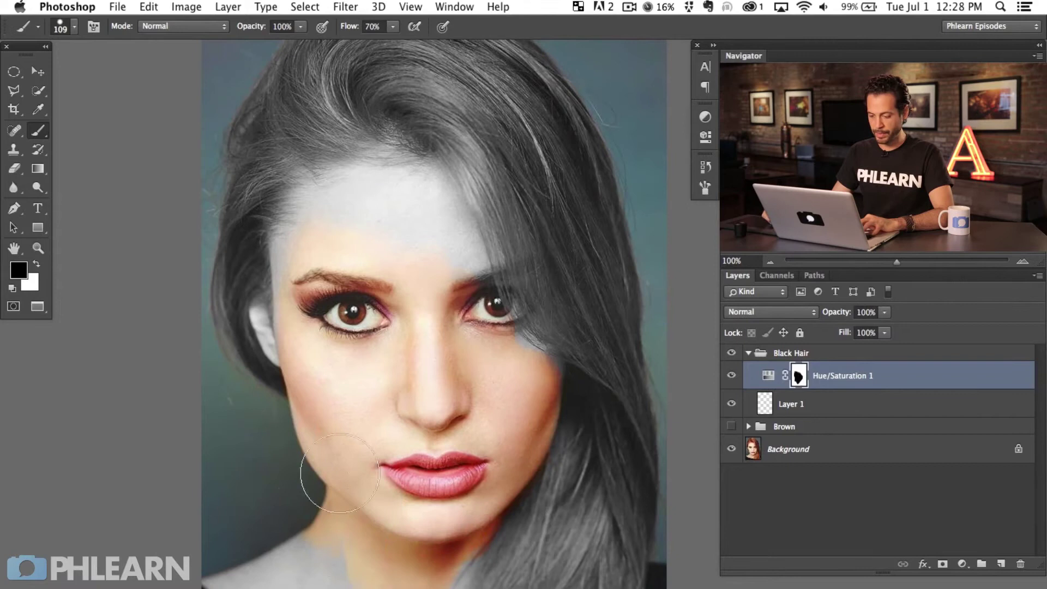
scroll(339, 473, down, 5)
mouse_move(276, 444)
mouse_down()
mouse_move(357, 393)
mouse_move(396, 389)
mouse_move(397, 486)
mouse_move(462, 410)
mouse_move(450, 492)
mouse_up()
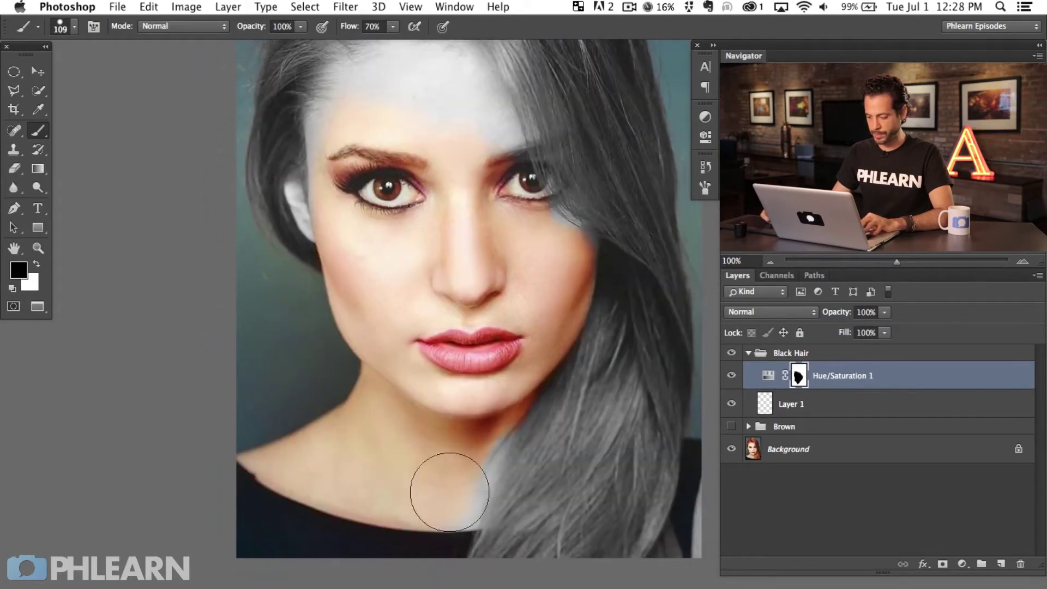
- Mask the desaturation off the ear, temple and forehead up to the hairline, using smaller brush sizes
scroll(431, 491, up, 5)
mouse_move(336, 370)
mouse_down()
mouse_move(290, 357)
mouse_move(290, 343)
mouse_up()
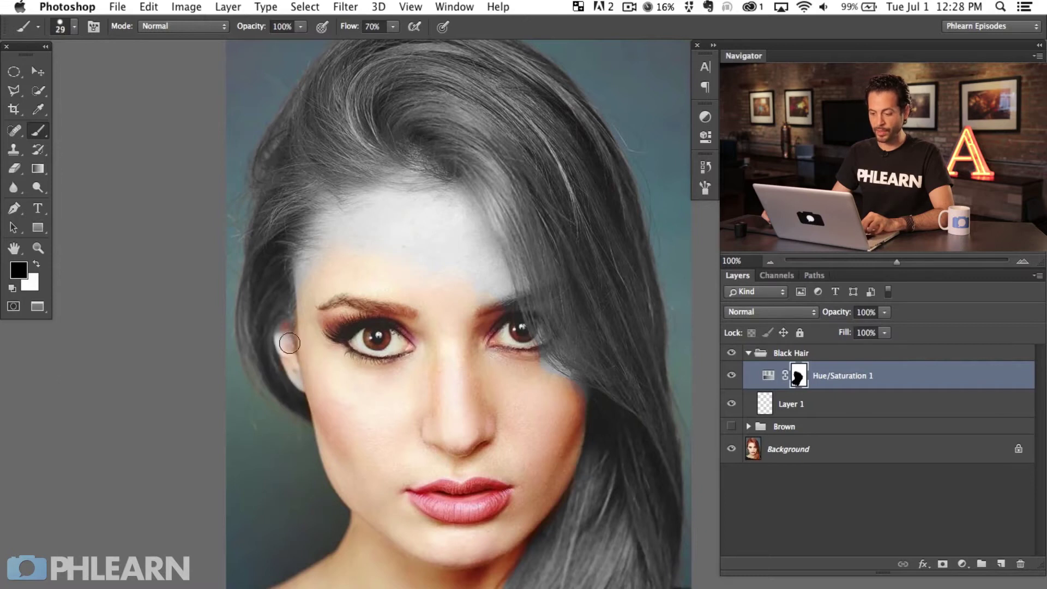
mouse_move(312, 294)
mouse_down()
mouse_move(326, 234)
mouse_move(332, 297)
mouse_up()
mouse_move(393, 227)
mouse_down()
mouse_move(471, 325)
mouse_move(476, 280)
mouse_move(430, 197)
mouse_move(461, 205)
mouse_move(460, 180)
mouse_move(454, 227)
mouse_move(494, 336)
mouse_move(541, 375)
mouse_up()
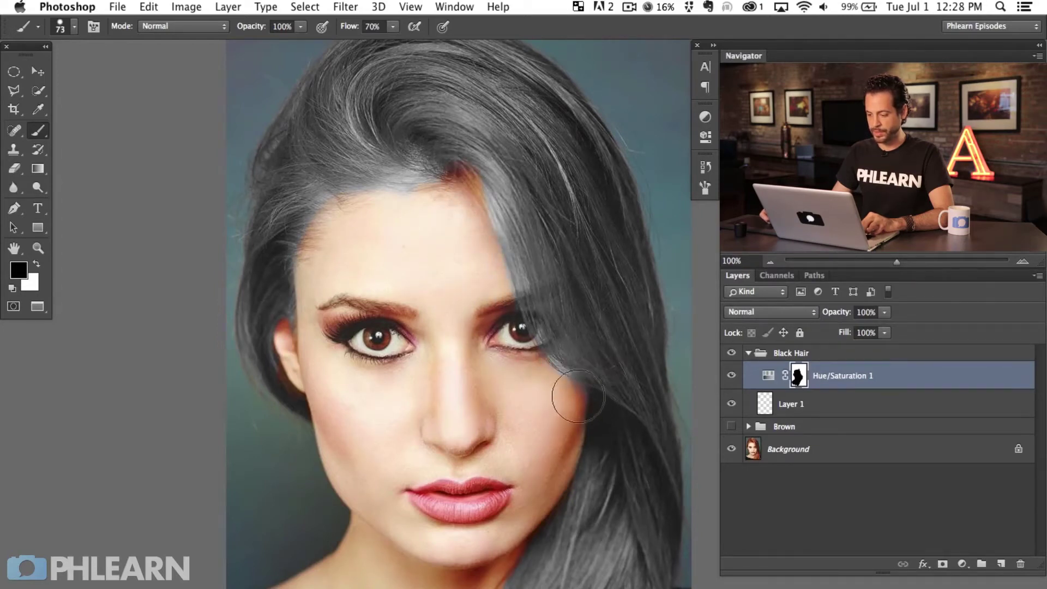
- Soften the mask along the forehead hairline with a black brush of 154 px at 20% flow
key(shift+2)
key(super+equal)
drag(165, 223, 321, 424)
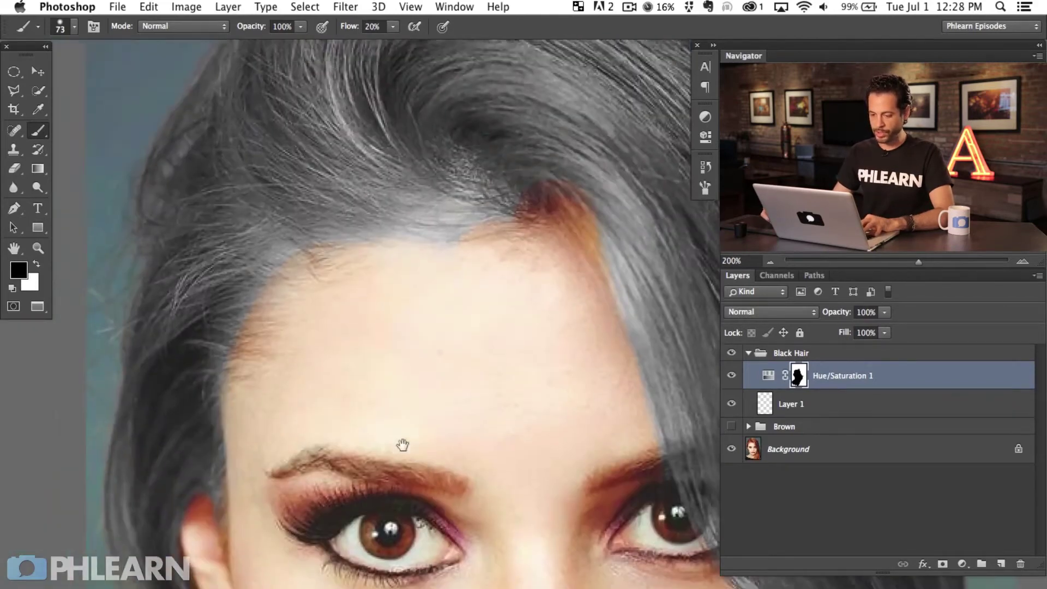
mouse_move(354, 254)
ctrl+alt+mouse_down()
mouse_move(378, 255)
mouse_move(433, 293)
ctrl+alt+mouse_up()
mouse_move(398, 323)
ctrl+alt+mouse_down()
mouse_move(415, 253)
mouse_move(456, 272)
ctrl+alt+mouse_up()
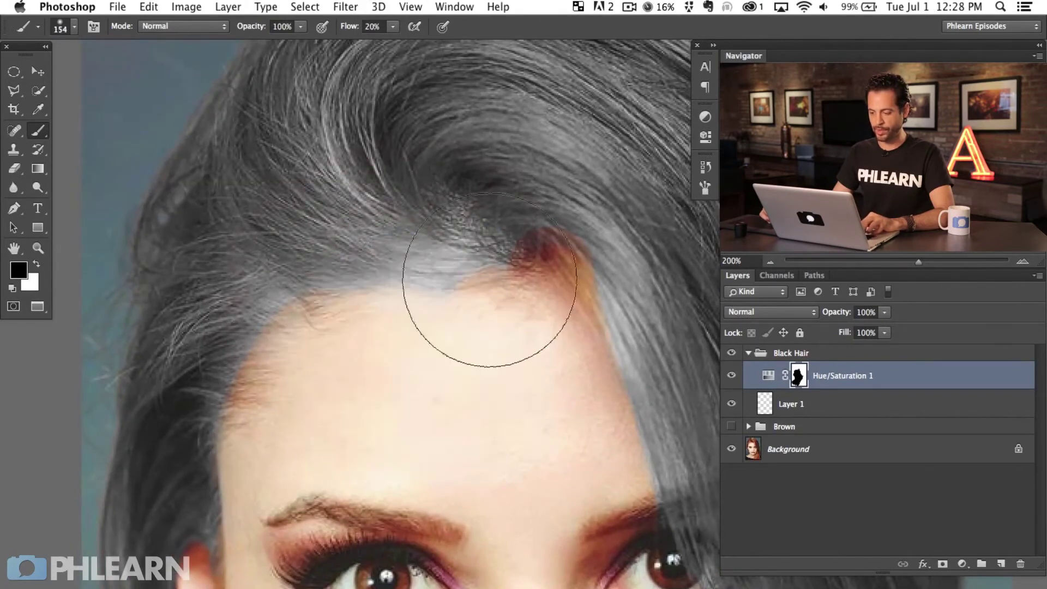
mouse_move(486, 311)
mouse_down()
mouse_move(464, 292)
mouse_move(380, 334)
mouse_move(383, 344)
mouse_move(437, 345)
mouse_move(413, 283)
mouse_move(347, 275)
mouse_move(292, 328)
mouse_move(285, 417)
mouse_move(288, 334)
mouse_move(255, 375)
mouse_move(248, 444)
mouse_move(266, 340)
mouse_move(224, 499)
mouse_move(219, 558)
mouse_move(251, 431)
mouse_move(219, 569)
mouse_up()
- Refine the Hue/Saturation mask along the forehead hairline, alternating white and black paint at 20% flow to blend hair into skin
key(x)
mouse_move(241, 370)
mouse_down()
mouse_move(246, 464)
mouse_move(305, 294)
mouse_move(368, 219)
mouse_move(475, 177)
mouse_up()
key(x)
mouse_move(494, 276)
mouse_down()
mouse_move(485, 252)
mouse_move(472, 253)
mouse_move(491, 283)
mouse_move(529, 284)
mouse_up()
key(x)
mouse_move(465, 209)
mouse_down()
mouse_move(555, 212)
mouse_move(605, 228)
mouse_move(532, 250)
mouse_move(612, 245)
mouse_move(627, 262)
mouse_move(619, 294)
mouse_up()
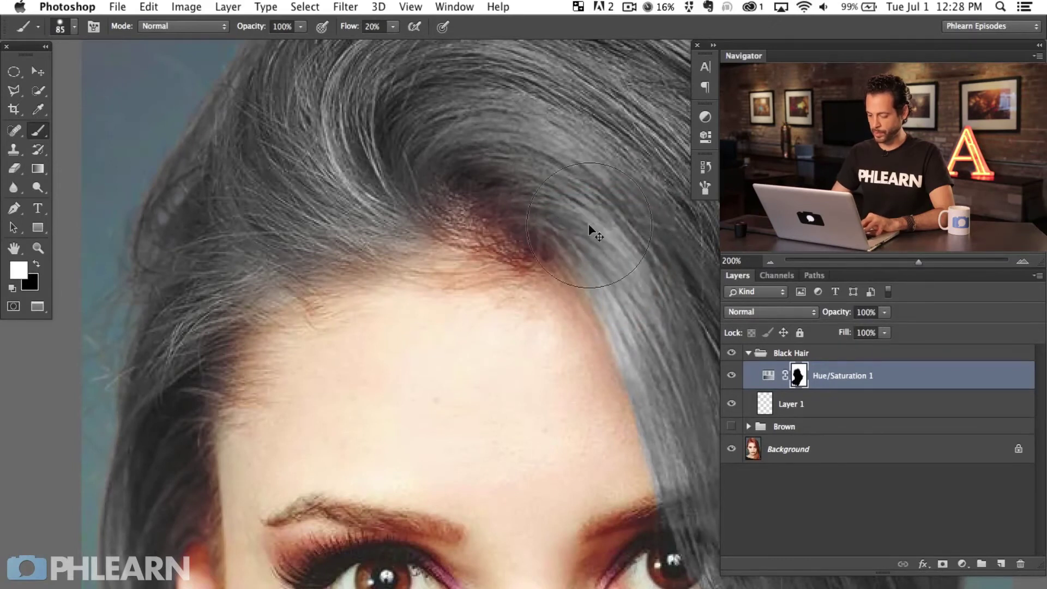
key(super+minus)
drag(464, 495, 352, 356)
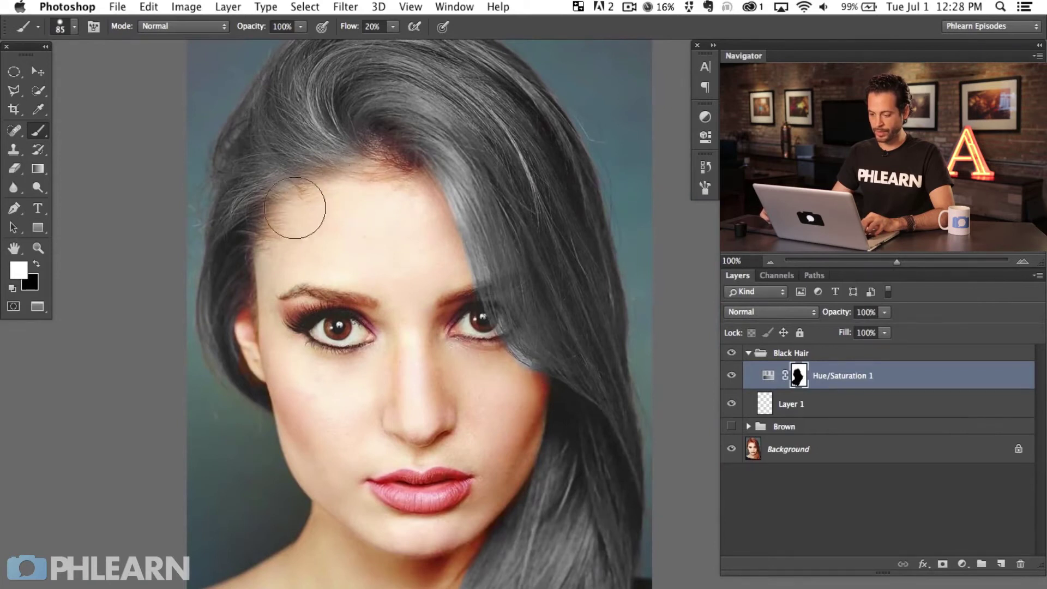
- Add a Curves adjustment layer above Hue/Saturation 1 and darken the midtones with a point at input 150, output 93
scroll(491, 350, down, 3)
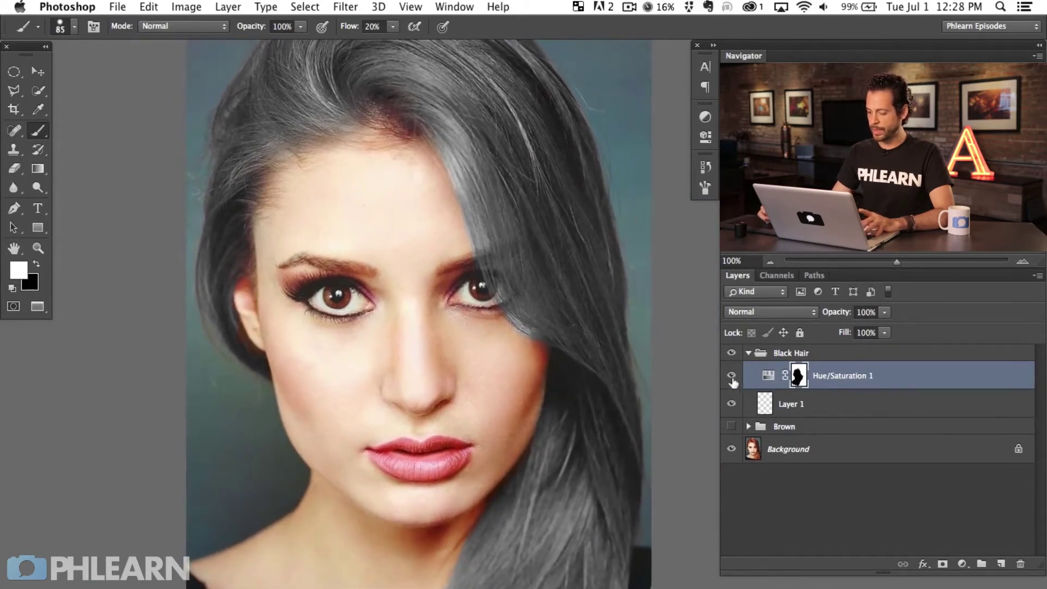
click(970, 560)
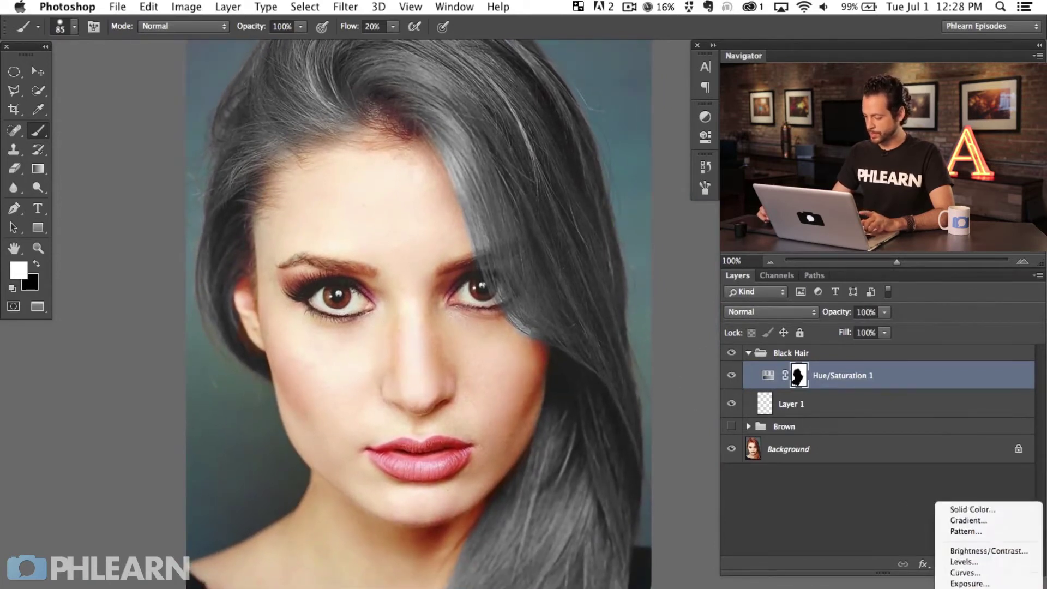
click(971, 552)
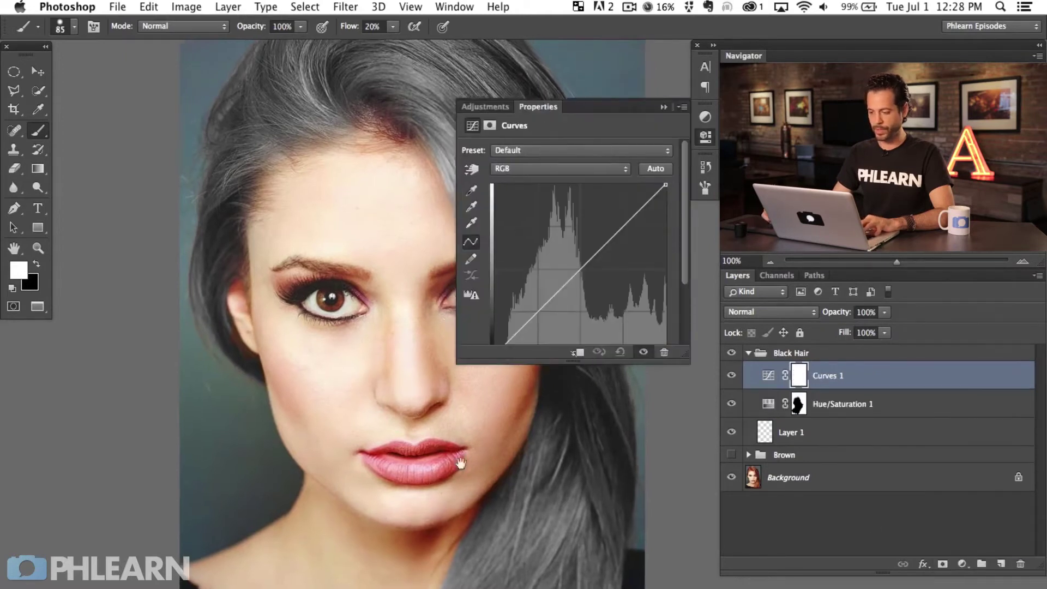
scroll(644, 404, right, 5)
drag(683, 357, 685, 439)
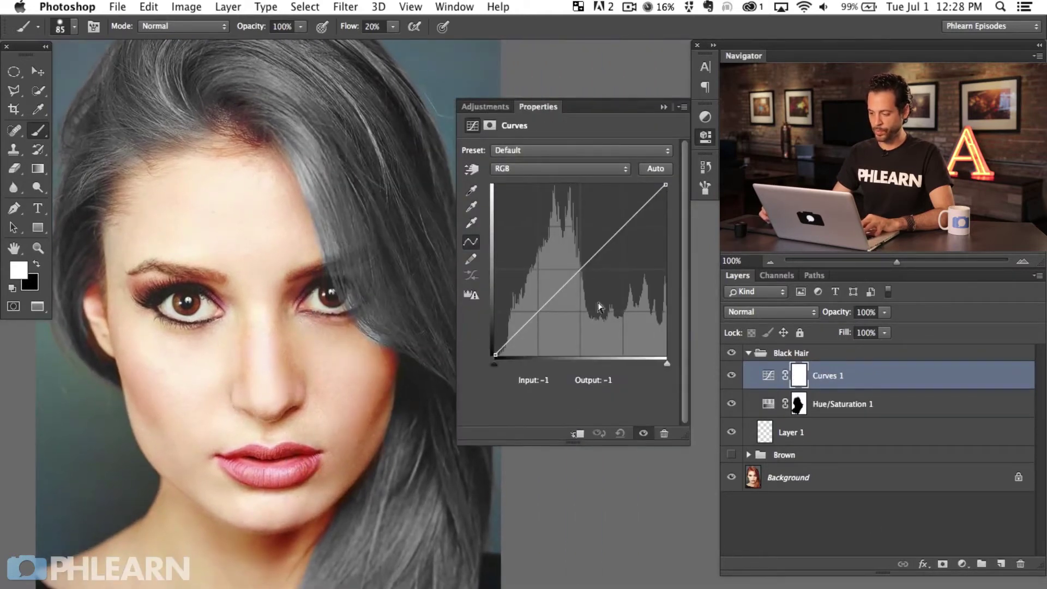
scroll(376, 377, right, 2)
drag(585, 280, 596, 293)
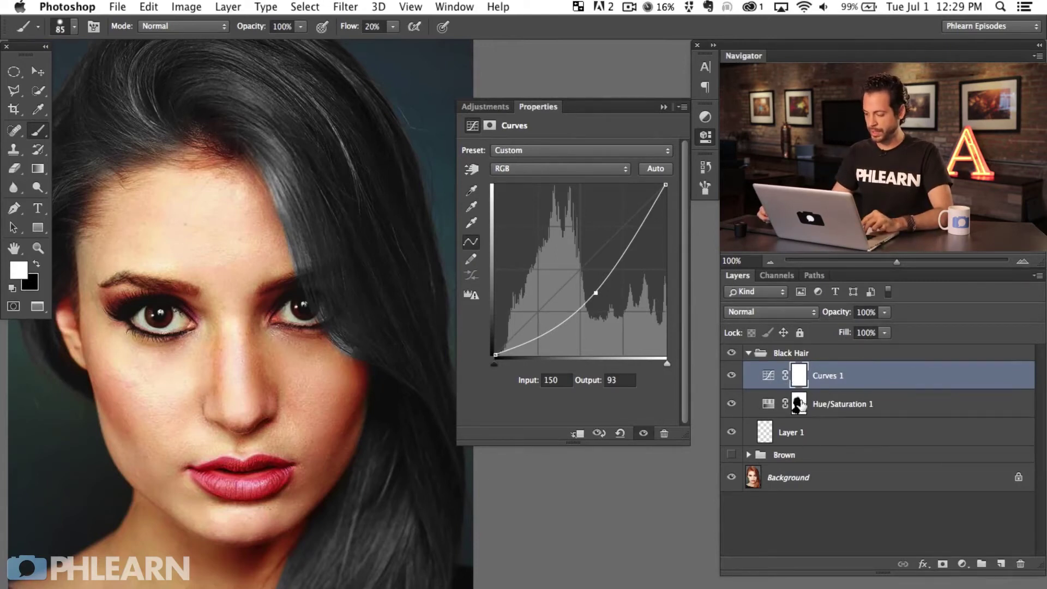
- Replace the Curves mask with a copy of the Hue/Saturation mask, and compare the portrait with the Curves layer hidden and shown
drag(799, 405, 800, 380)
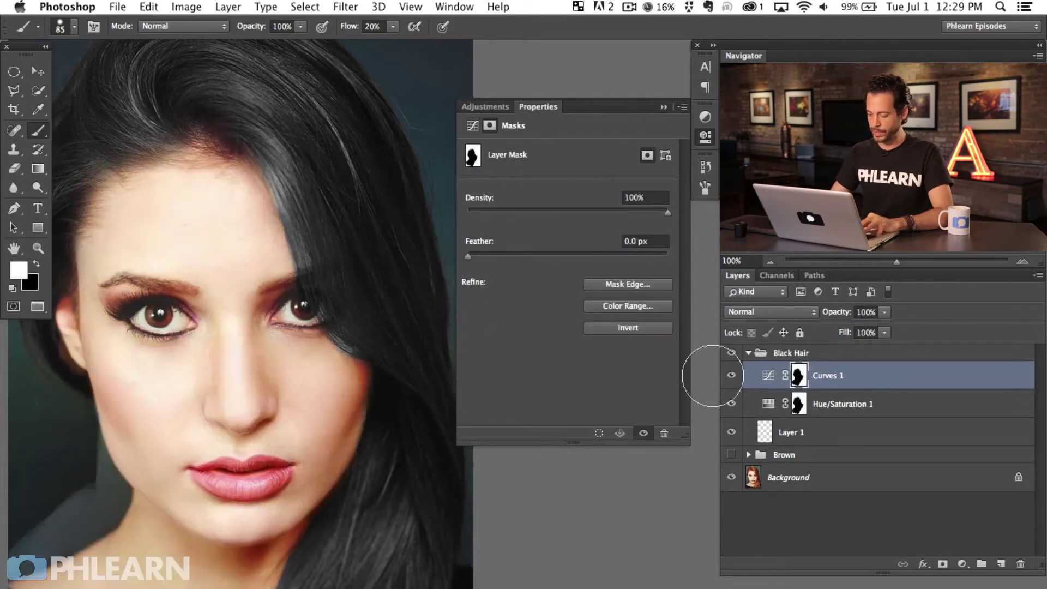
key(super+minus)
click(705, 135)
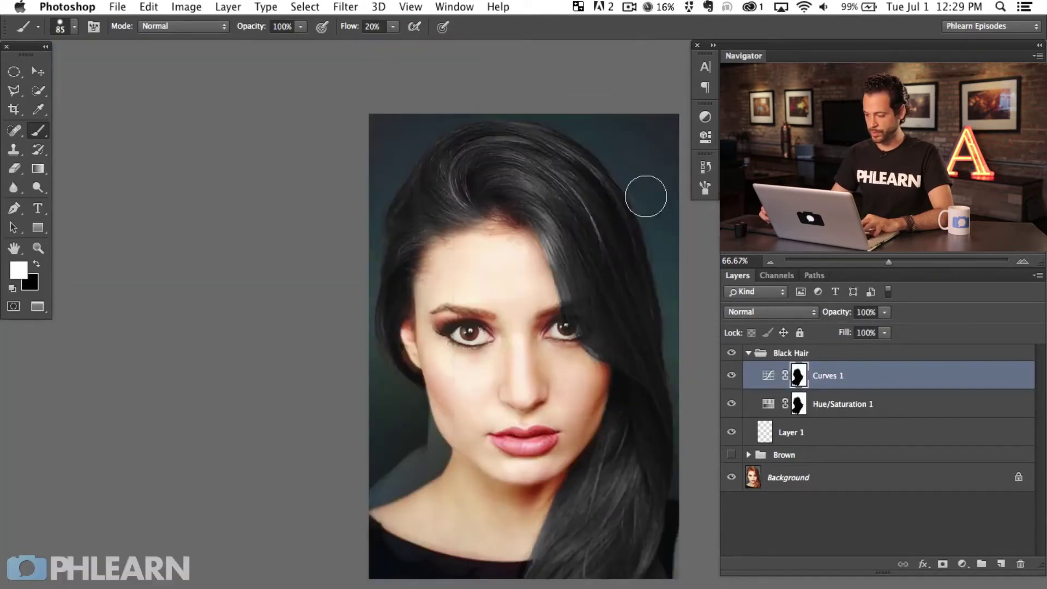
scroll(645, 197, right, 3)
click(732, 375)
click(732, 375)
click(732, 375)
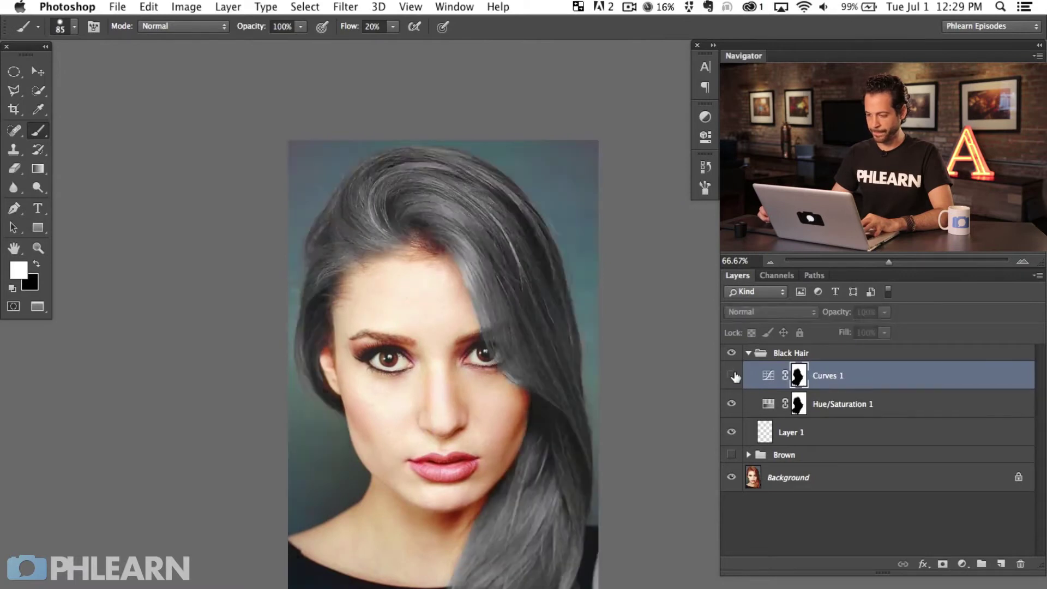
click(732, 375)
- Paint black on the Curves mask over the background around the hair with a 113 px brush at 70% flow
drag(304, 468, 321, 467)
key(x)
key(shift+7)
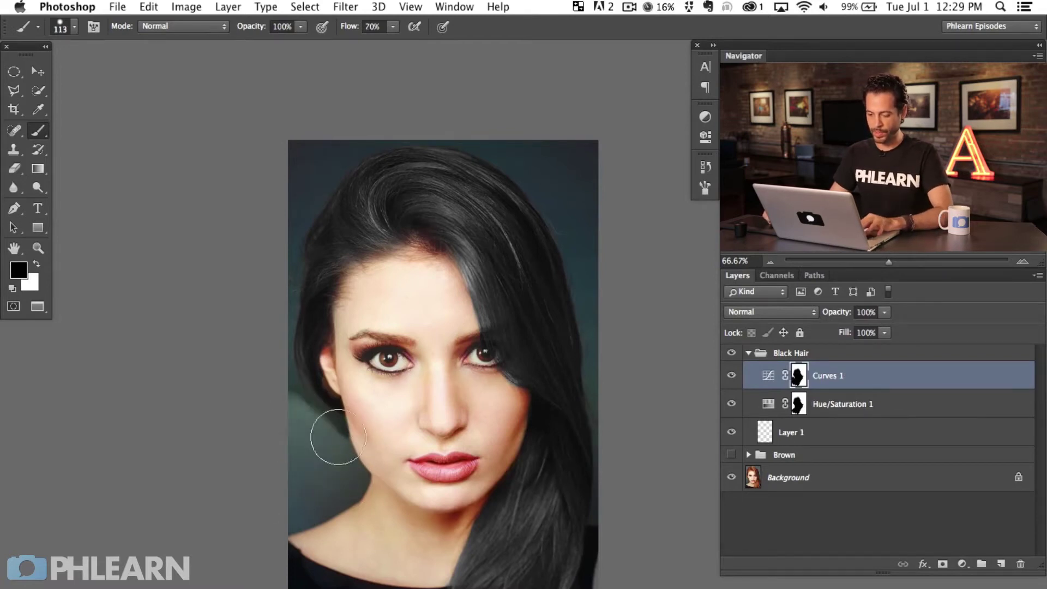
mouse_move(263, 227)
mouse_down()
mouse_move(273, 282)
mouse_move(316, 143)
mouse_move(299, 191)
mouse_move(340, 145)
mouse_move(328, 140)
mouse_move(479, 123)
mouse_move(582, 213)
mouse_move(608, 257)
mouse_move(598, 295)
mouse_move(620, 486)
mouse_move(631, 472)
mouse_move(597, 573)
mouse_move(636, 340)
mouse_up()
- Mask the Curves darkening off the background close to the hair's outer edge, using an 82 px black brush at 20% flow
key(super+plus)
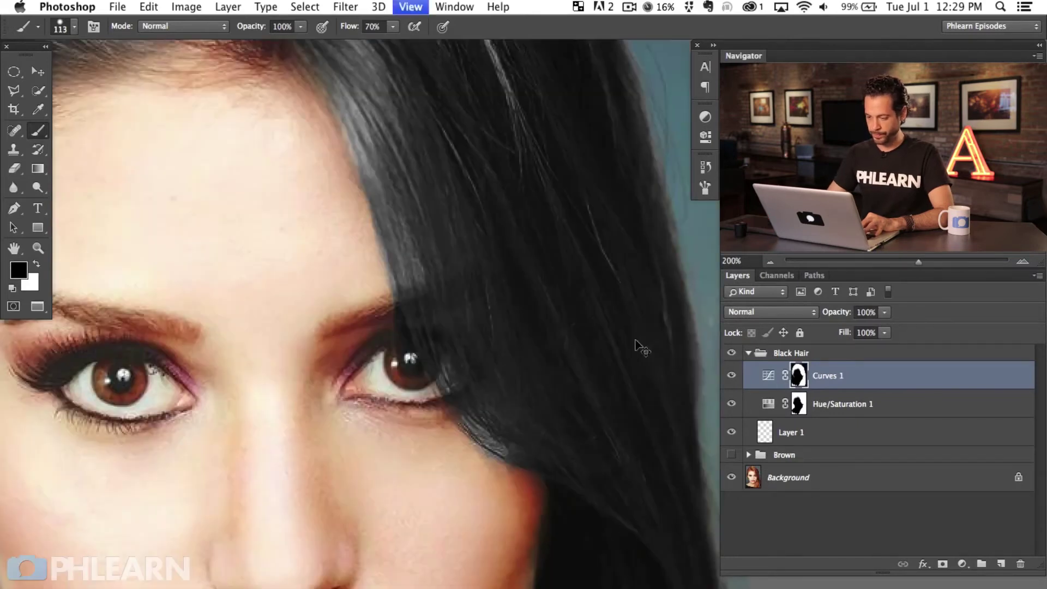
key(super+plus)
ctrl+alt+drag(329, 416, 288, 389)
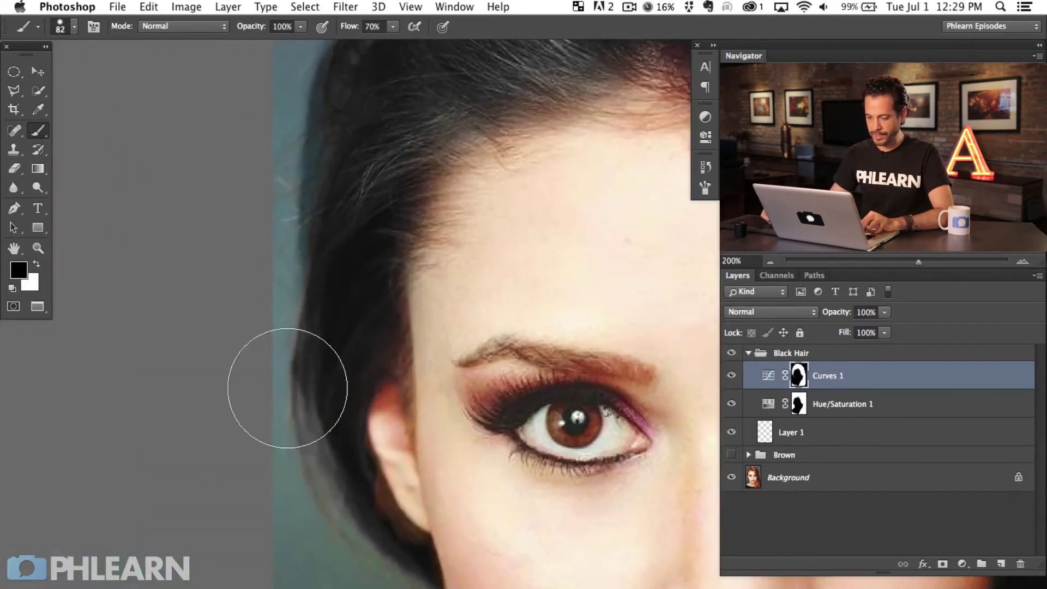
key(shift+2)
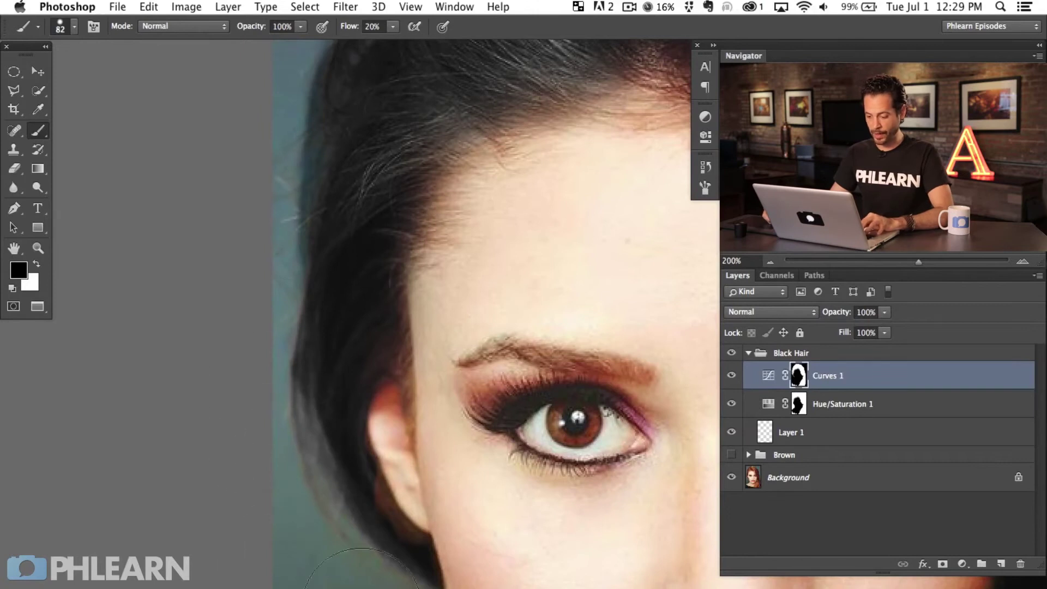
mouse_move(272, 380)
mouse_down()
mouse_move(279, 234)
mouse_move(289, 541)
mouse_up()
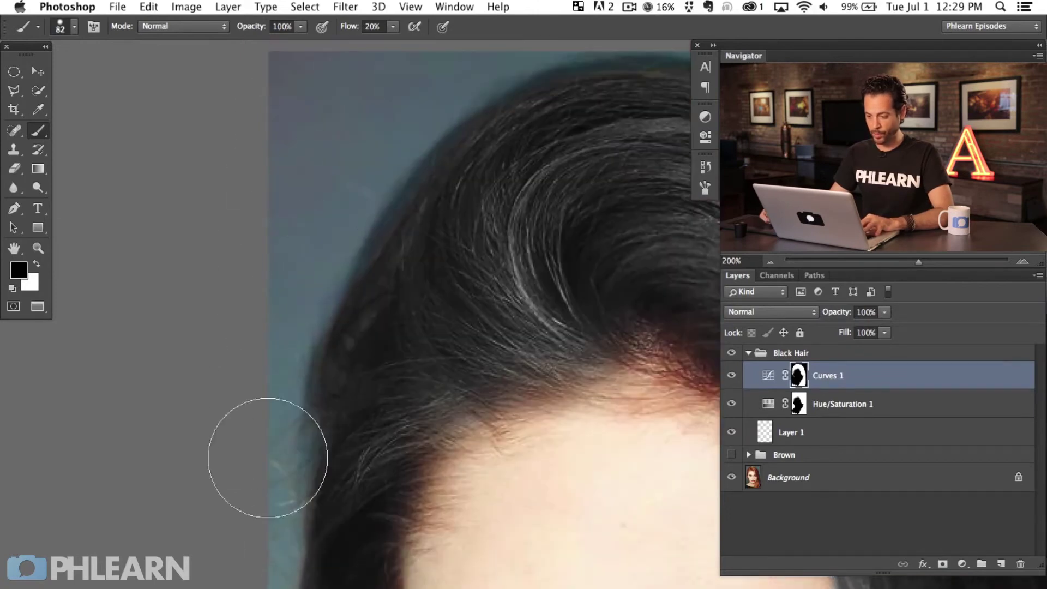
drag(307, 299, 276, 429)
mouse_move(431, 76)
mouse_down()
mouse_move(329, 282)
mouse_move(356, 223)
mouse_up()
drag(457, 136, 350, 239)
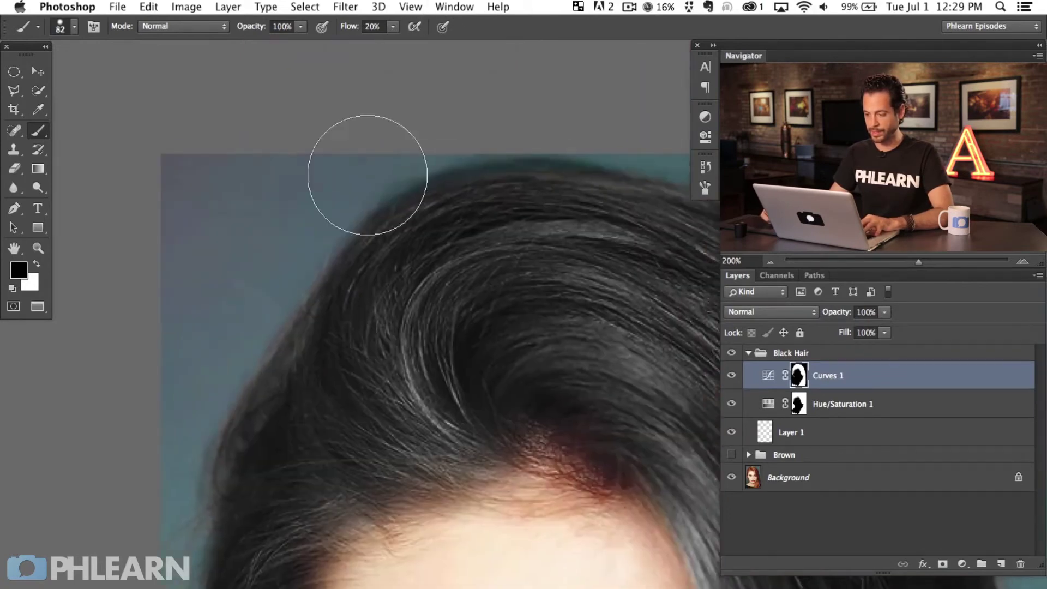
mouse_move(450, 327)
mouse_down()
mouse_move(175, 337)
mouse_move(124, 322)
mouse_up()
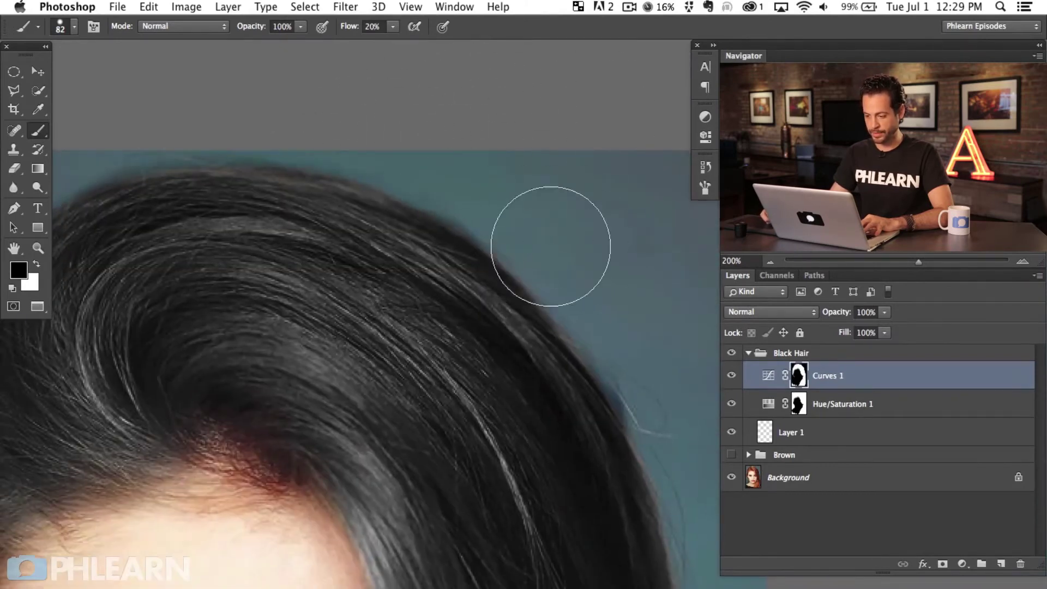
drag(601, 276, 441, 81)
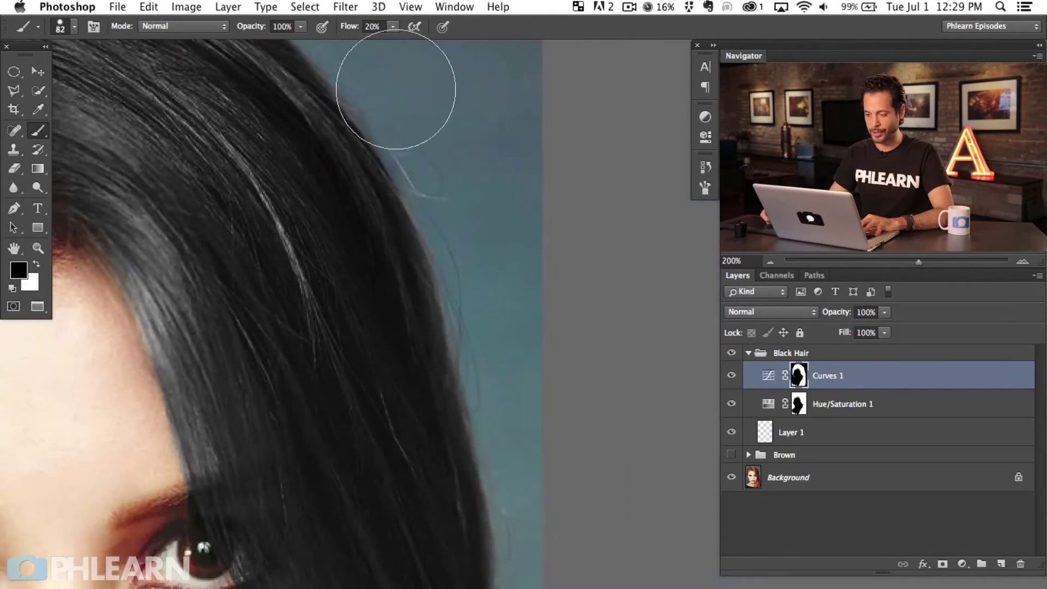
scroll(494, 82, down, 5)
scroll(534, 279, down, 10)
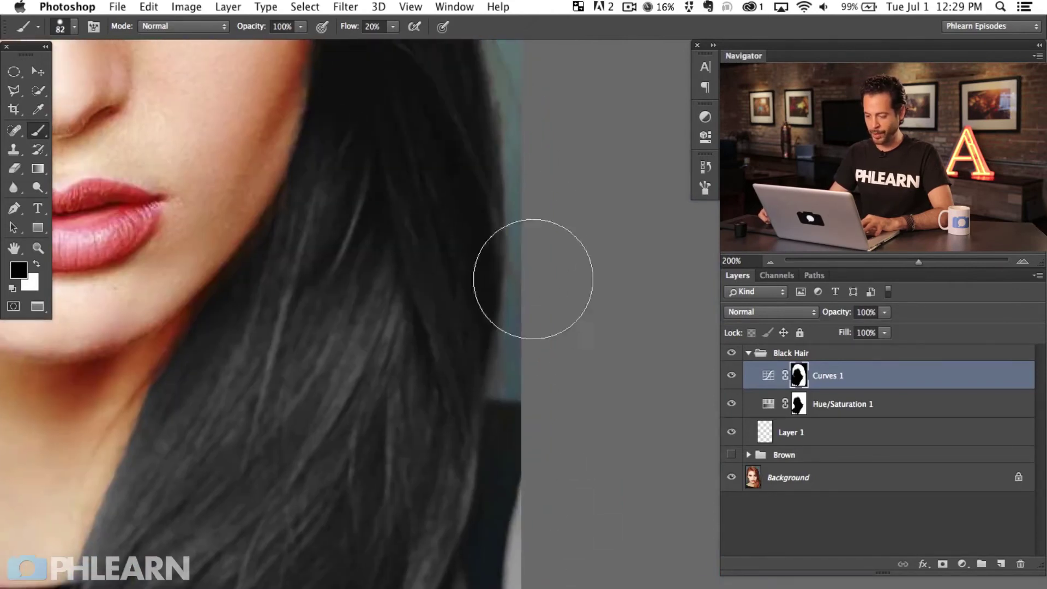
key(super+minus)
key(super+minus)
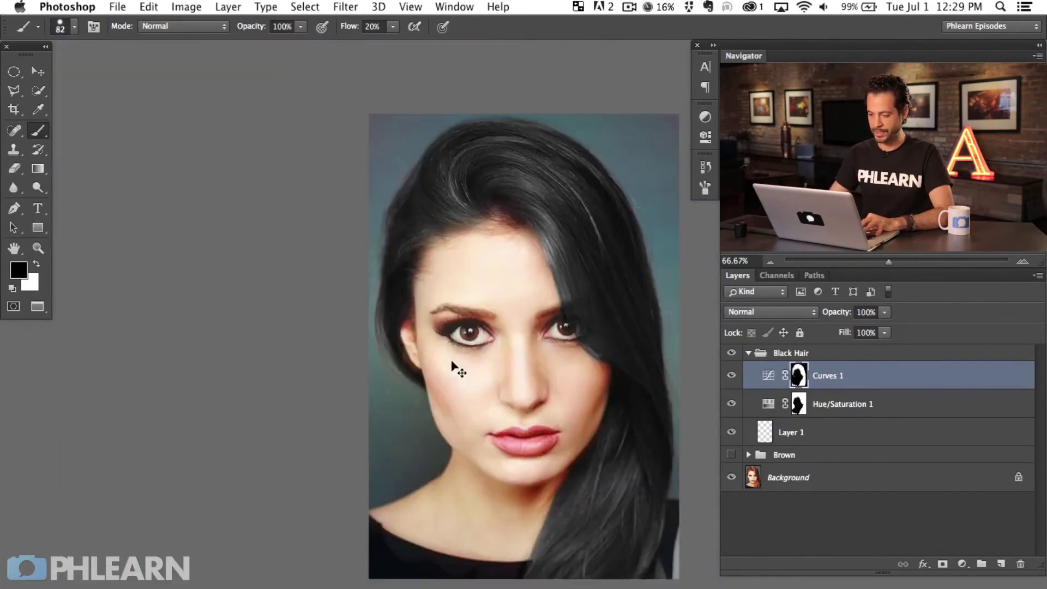
- Compare the whole portrait with the Curves darkening hidden and shown
drag(389, 380, 324, 383)
click(732, 375)
click(732, 376)
click(732, 377)
click(733, 377)
key(x)
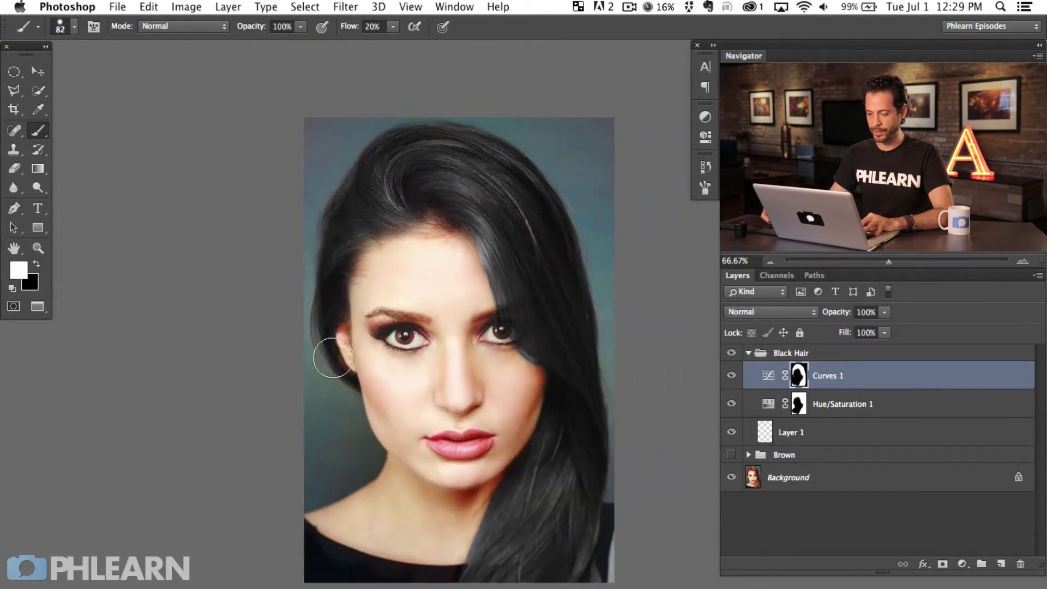
drag(570, 400, 530, 406)
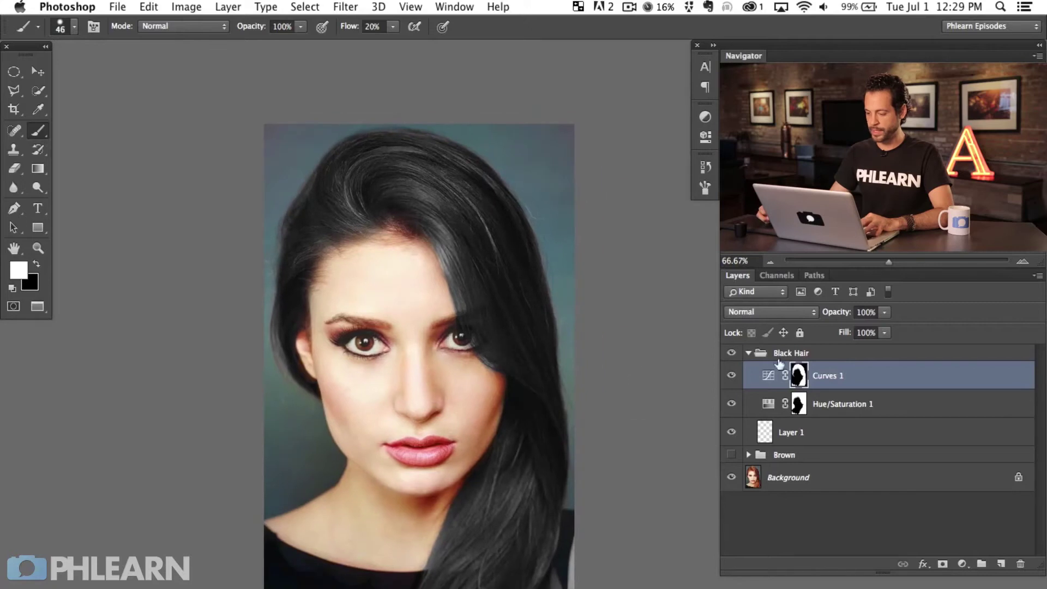
- Try lightening the hair with the Curves point at input 99, output 138, compare the effect, and pull the curve back down
double_click(770, 379)
drag(395, 498, 262, 498)
drag(598, 295, 563, 262)
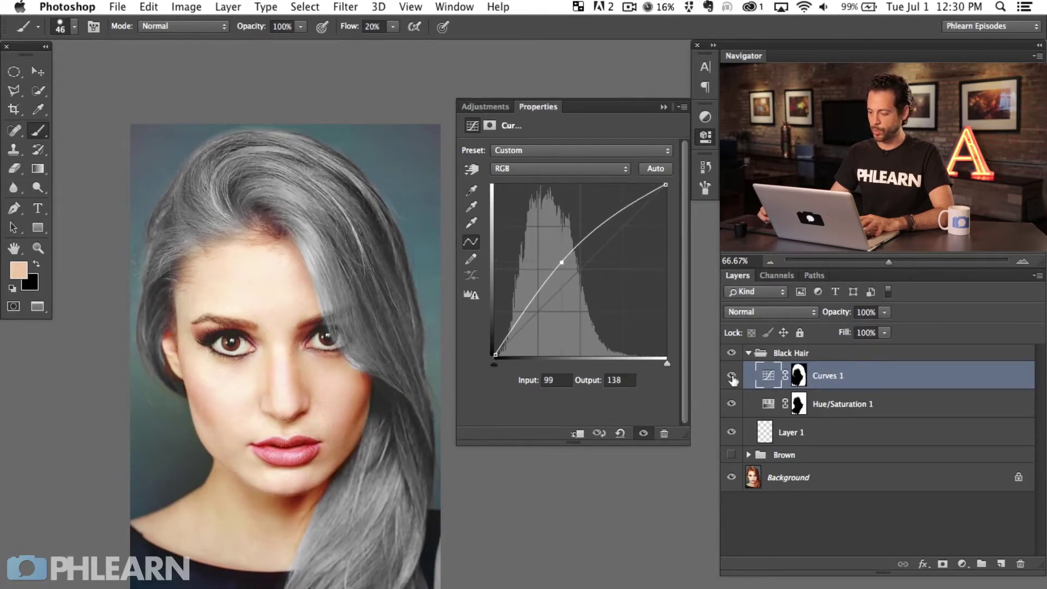
click(732, 376)
click(732, 377)
click(733, 377)
click(732, 377)
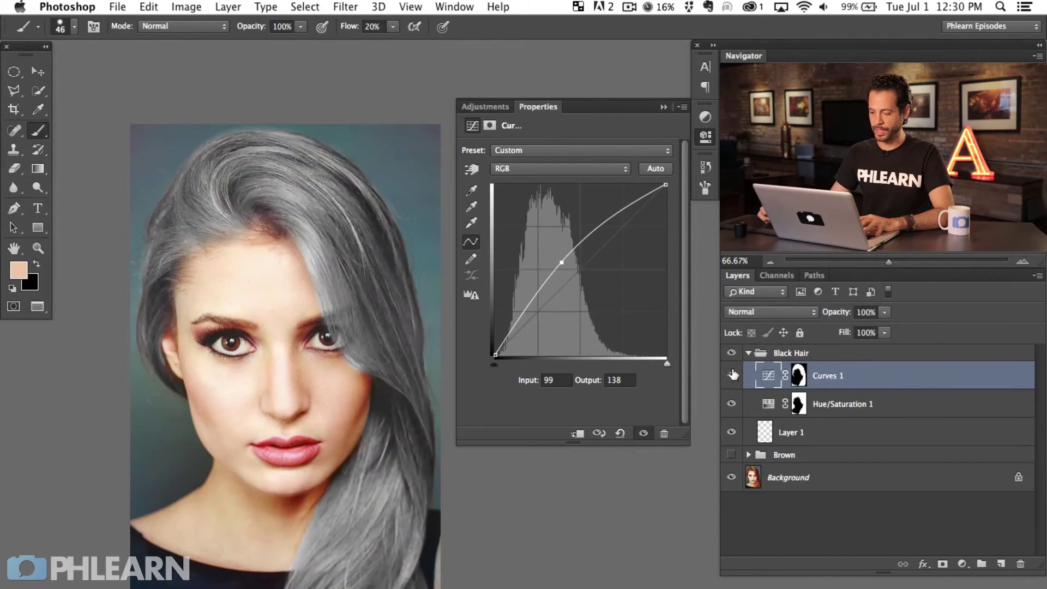
drag(562, 262, 597, 294)
- Examine the hair over the eye and cheek with the Hue/Saturation adjustment hidden and shown
key(super+plus)
key(super+plus)
drag(252, 359, 564, 352)
click(708, 137)
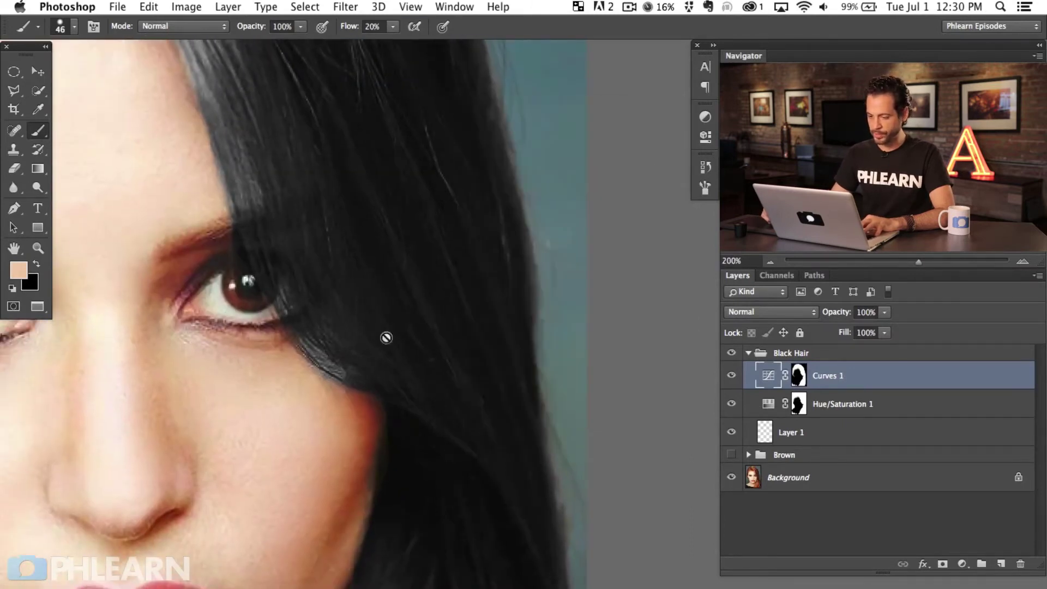
scroll(385, 334, left, 5)
scroll(386, 334, up, 2)
click(732, 404)
click(732, 405)
click(732, 404)
click(732, 404)
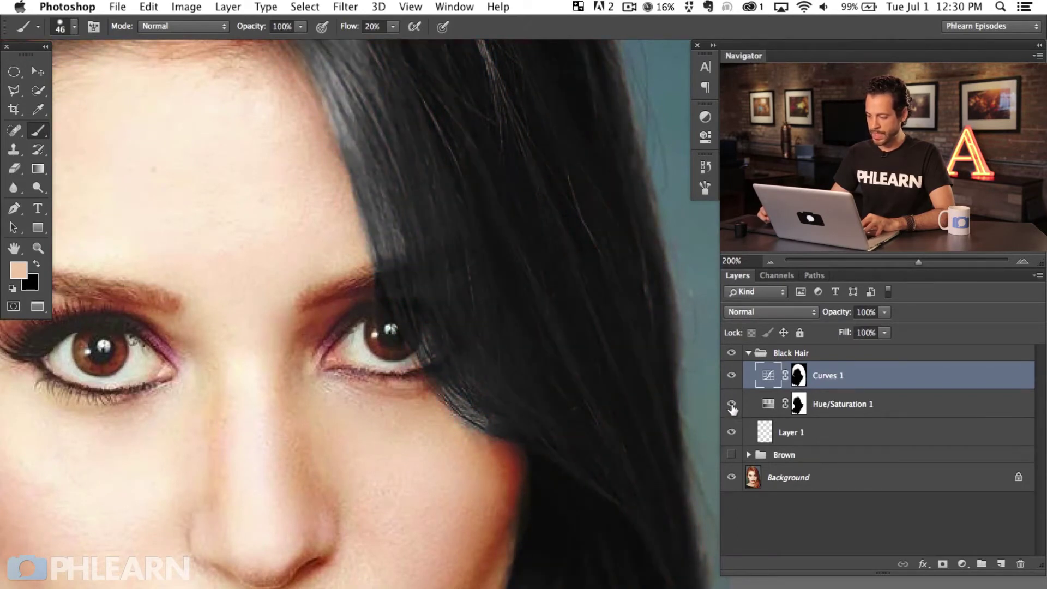
click(732, 404)
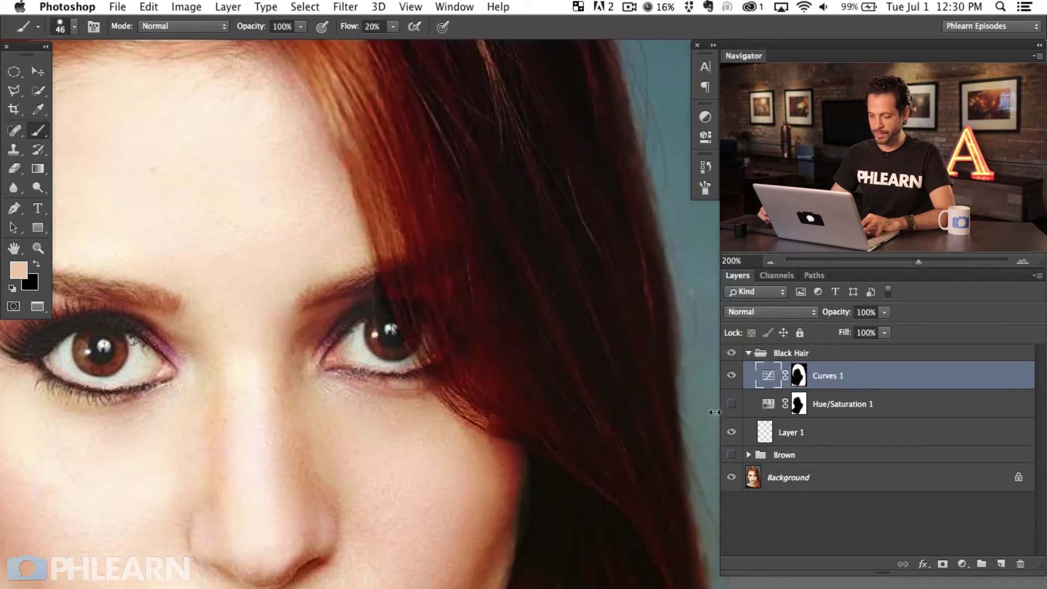
drag(347, 372, 403, 395)
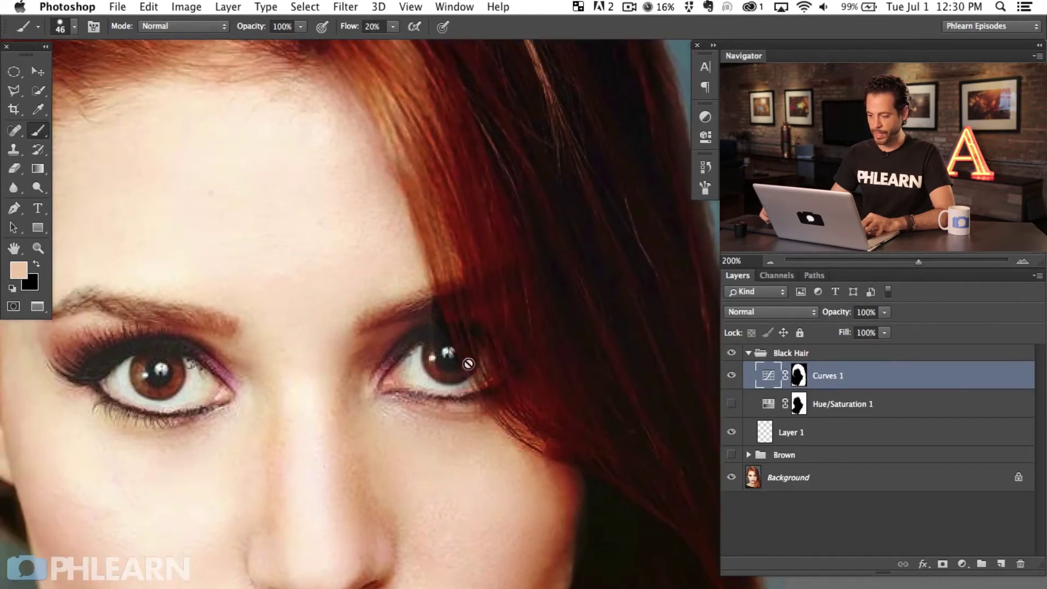
key(super+minus)
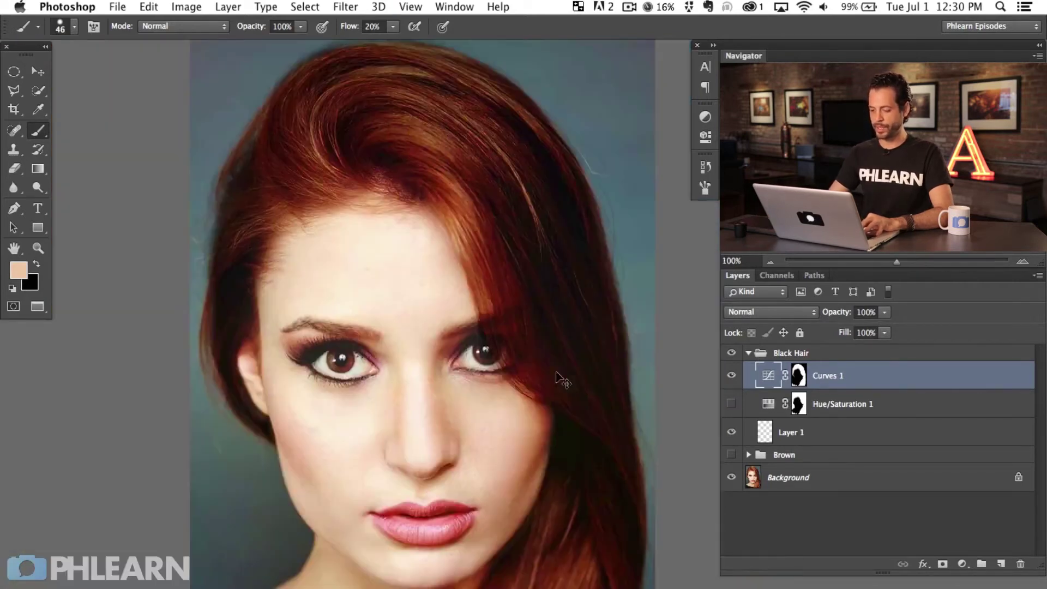
click(732, 405)
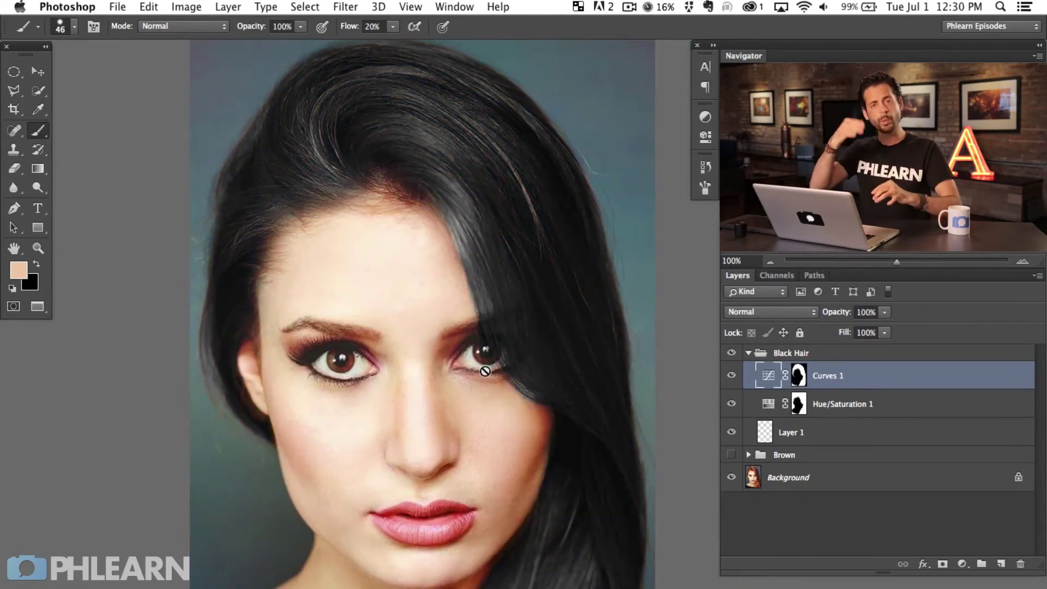
- Create a new layer above Curves 1, sample the cheek skin tone for the brush, and set the layer's blend mode to Saturation
key(super+alt+shift+n)
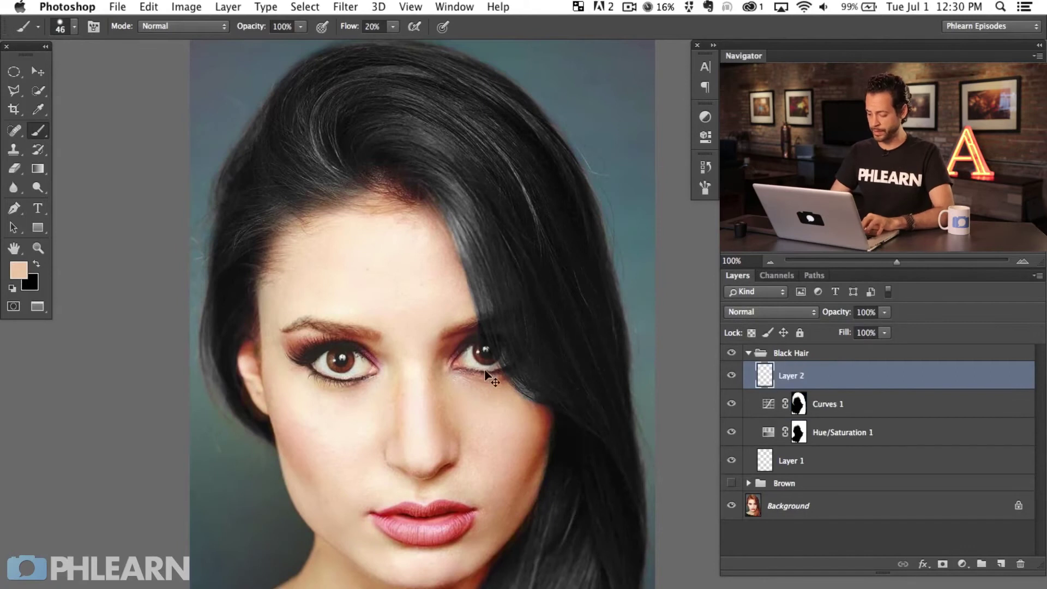
key(super+plus)
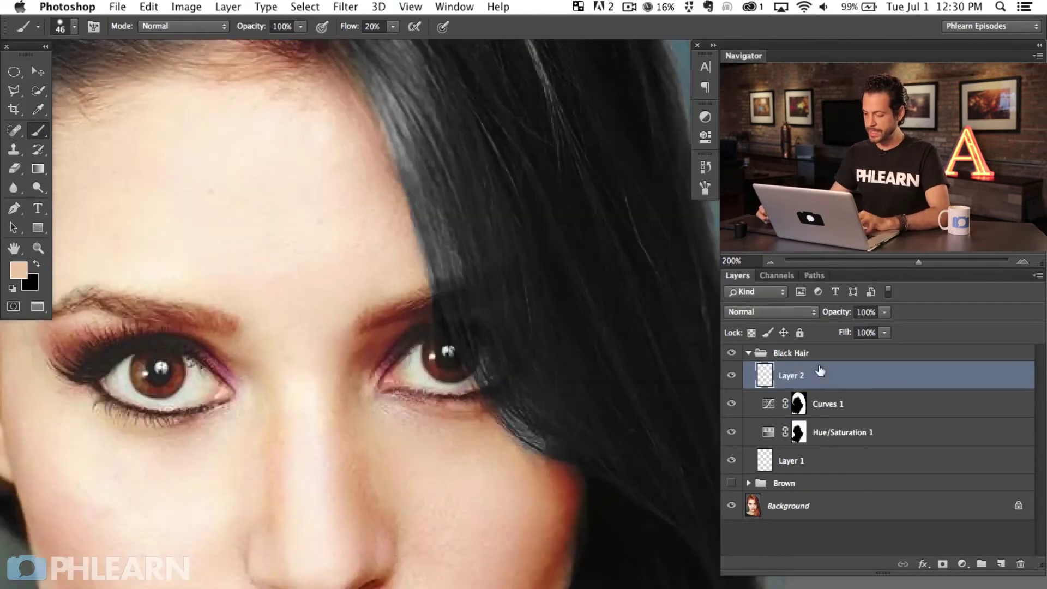
drag(434, 417, 414, 424)
alt+click(530, 488)
alt+click(540, 484)
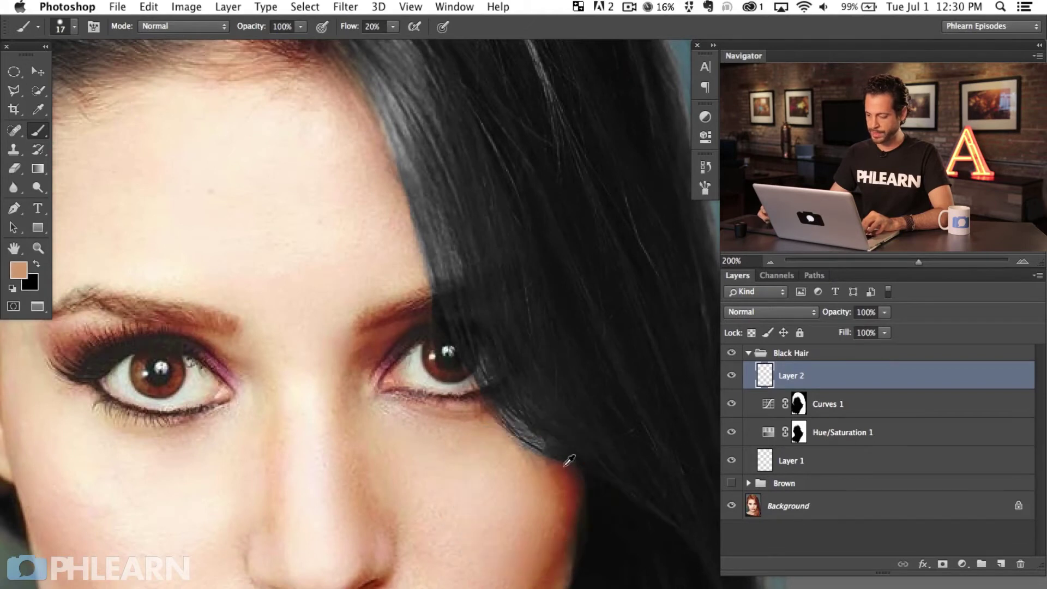
click(770, 314)
click(758, 588)
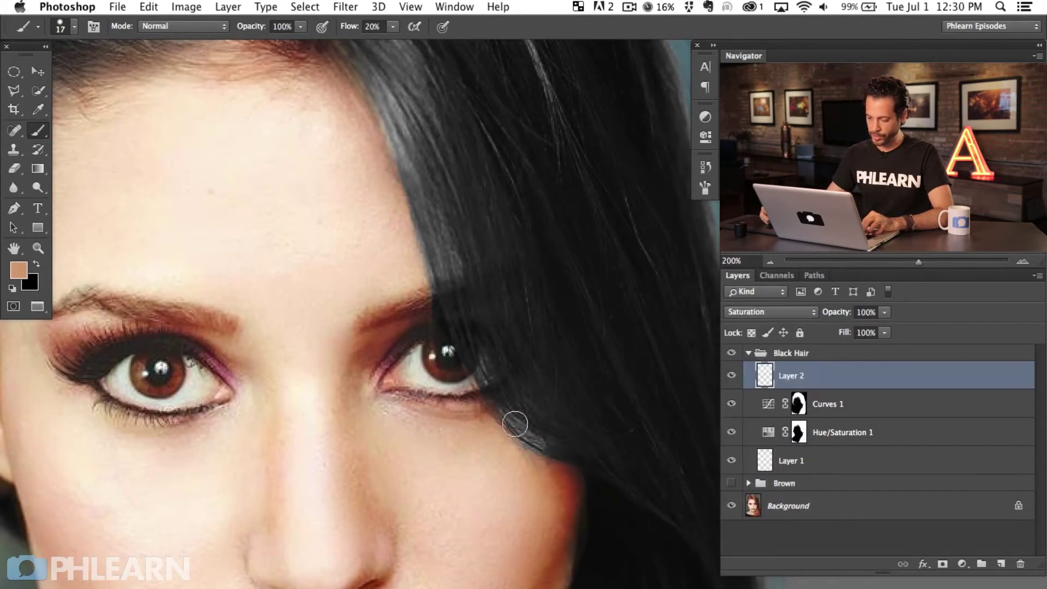
- Paint the sampled skin tone along the hair edge beneath the covered eye and set Layer 2's blend mode to Color
drag(549, 441, 516, 420)
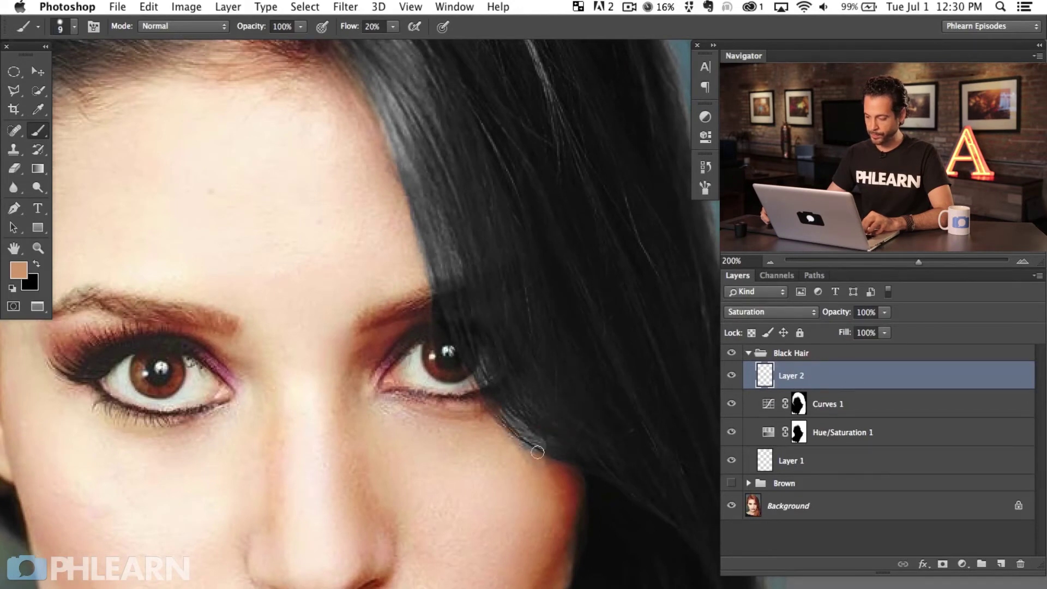
click(764, 312)
click(764, 325)
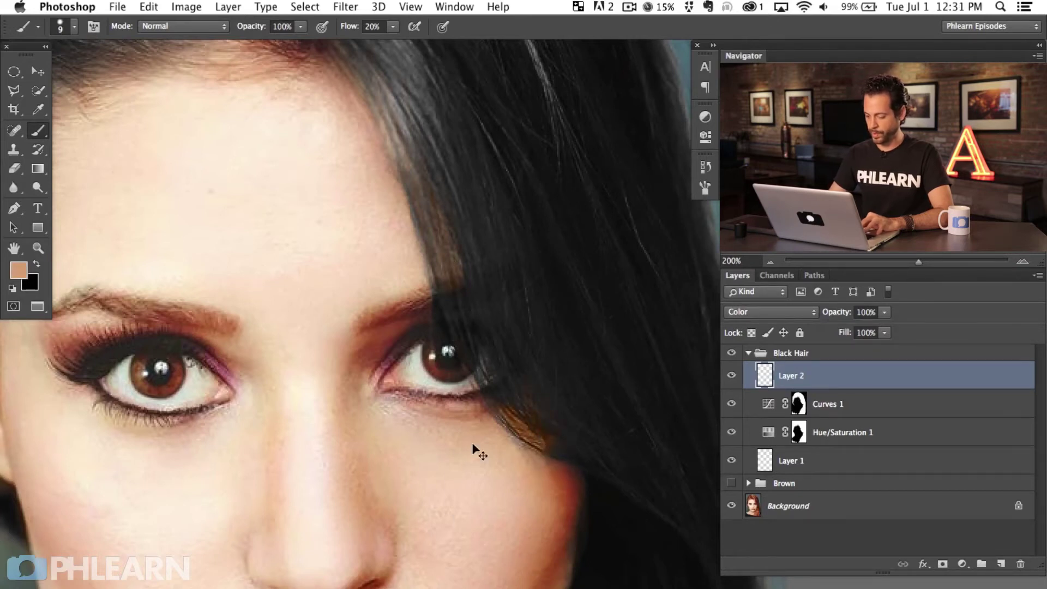
- Lower Layer 2's opacity to 59% and compare the portrait with the layer hidden and shown
key(super+minus)
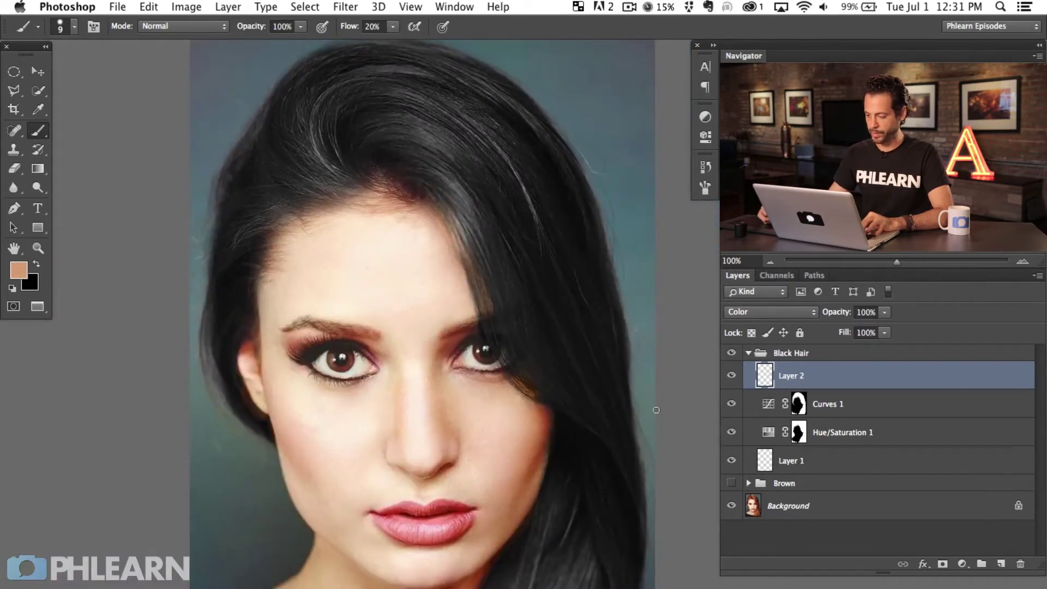
drag(828, 316, 823, 312)
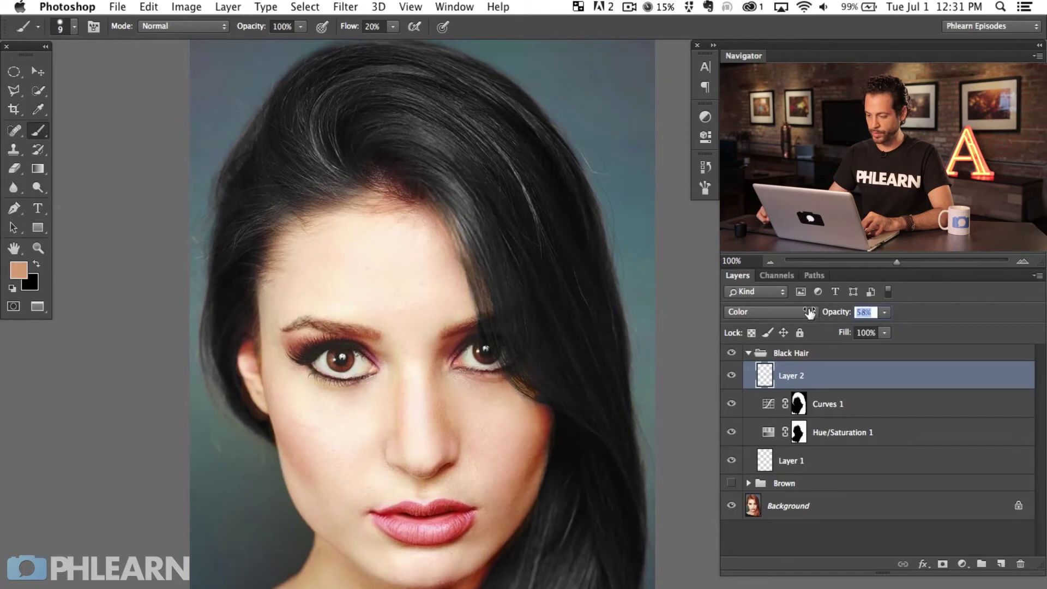
click(732, 377)
click(732, 377)
click(732, 377)
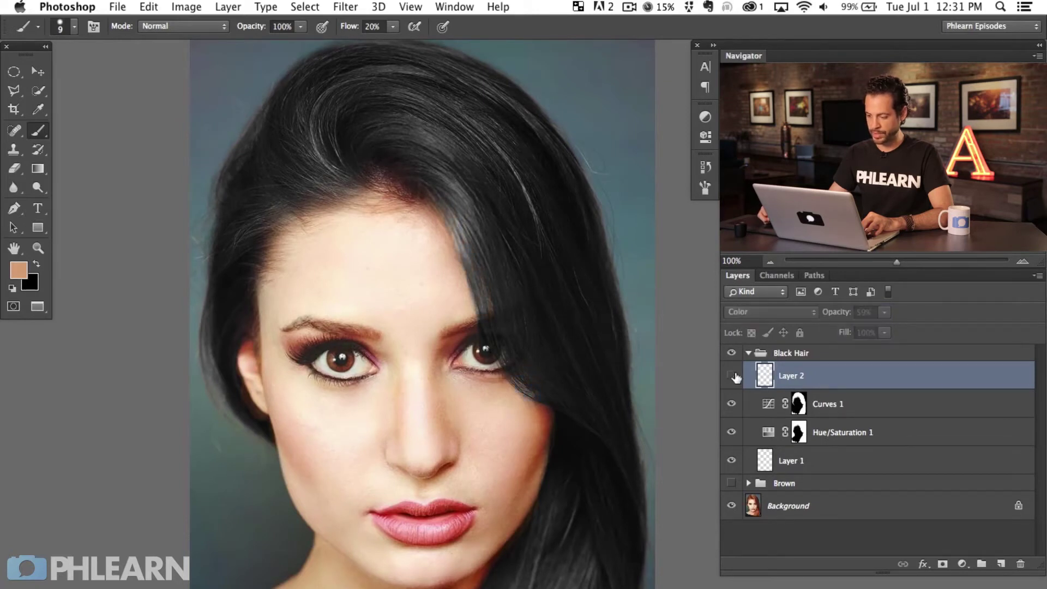
click(733, 377)
mouse_move(479, 455)
mouse_down()
mouse_move(510, 458)
mouse_move(431, 417)
mouse_move(426, 482)
mouse_move(421, 457)
mouse_up()
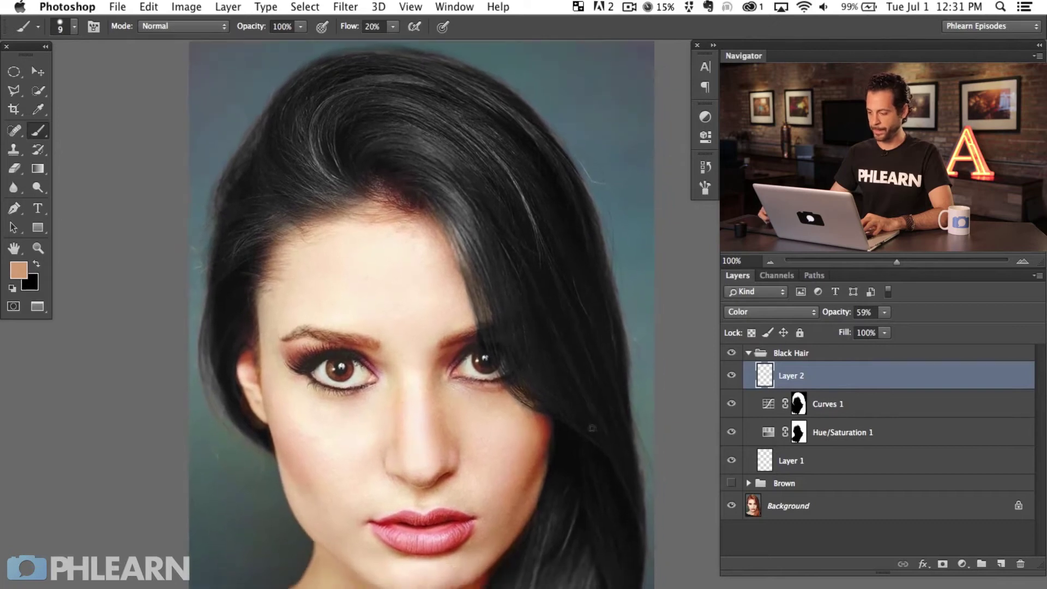
- Compare the black hair and hairline with the Curves 1 and Hue/Saturation 1 adjustments hidden and shown
click(732, 405)
click(732, 403)
click(732, 404)
click(732, 432)
click(731, 432)
click(731, 432)
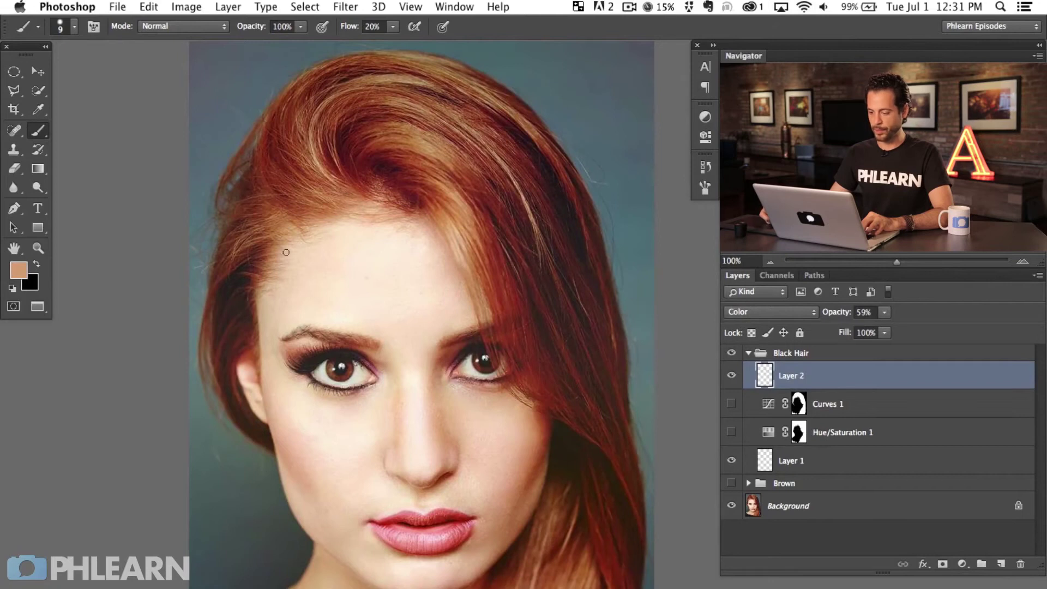
click(731, 432)
click(729, 404)
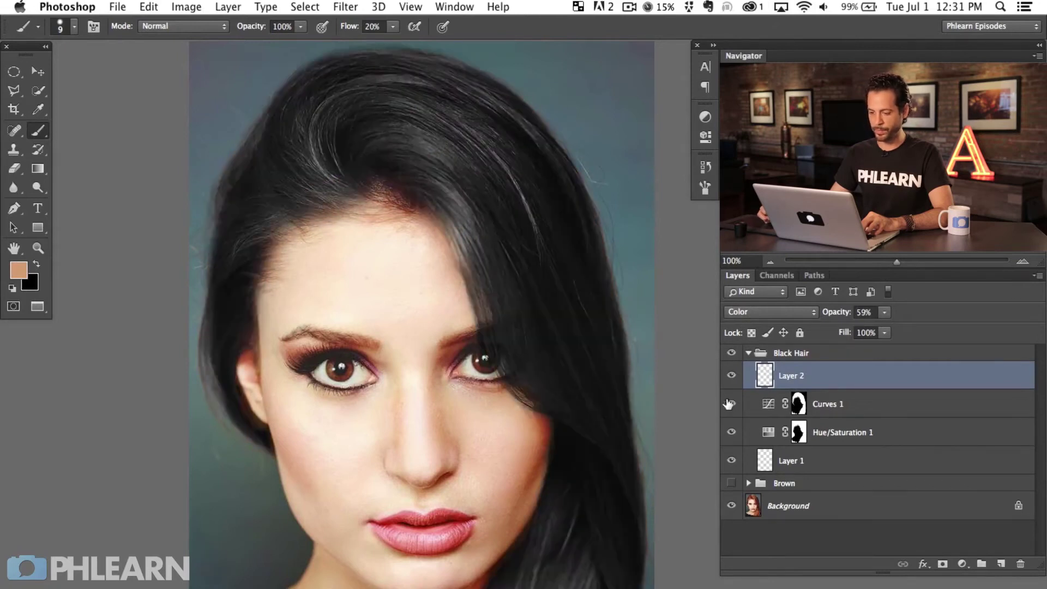
click(731, 404)
click(731, 404)
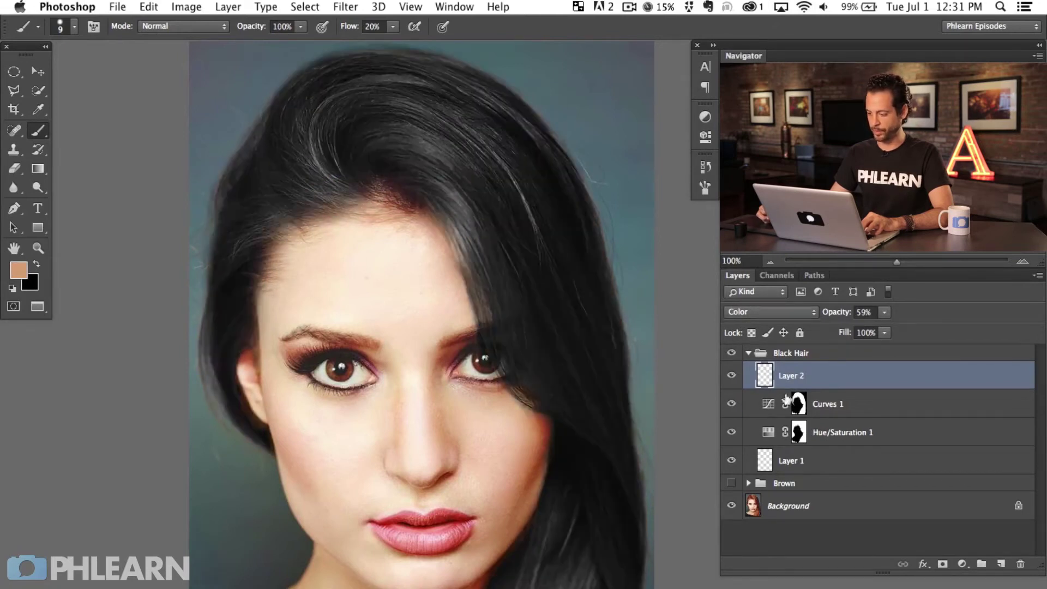
- Refine the Curves 1 mask along the forehead hairline using a 164 px brush at 20% flow
click(799, 404)
key(d)
key(bracketright)
key(bracketright)
key(bracketright)
key(bracketright)
key(bracketright)
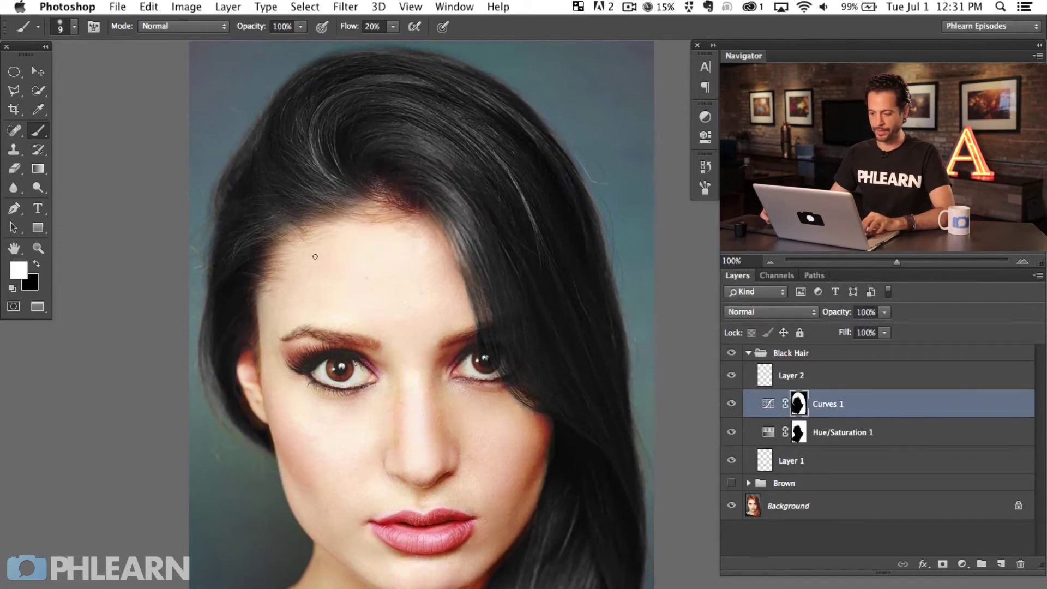
mouse_move(319, 248)
mouse_down()
mouse_move(349, 245)
mouse_move(357, 226)
mouse_up()
key(x)
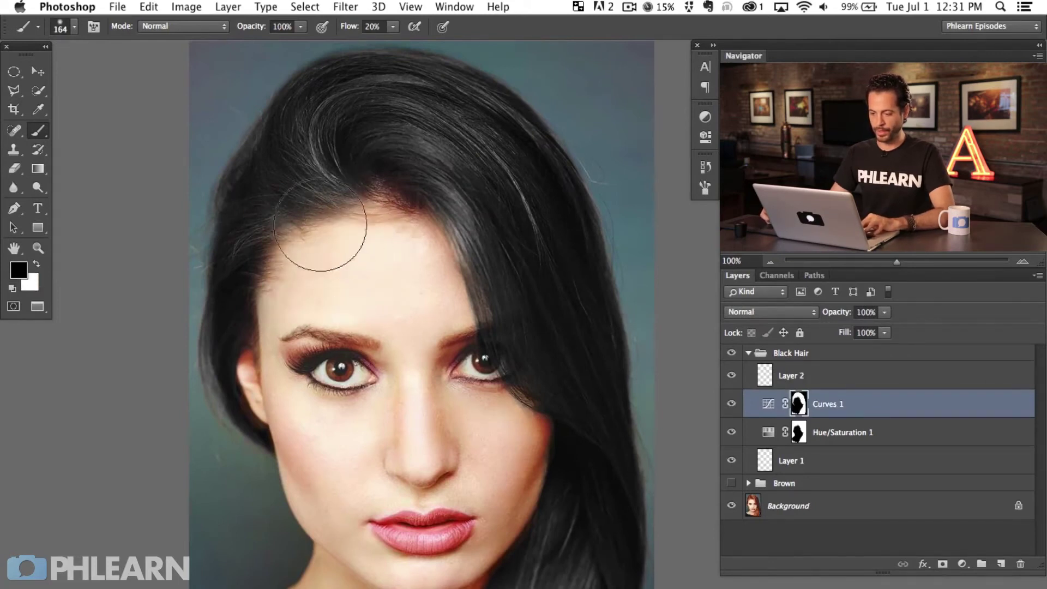
key(x)
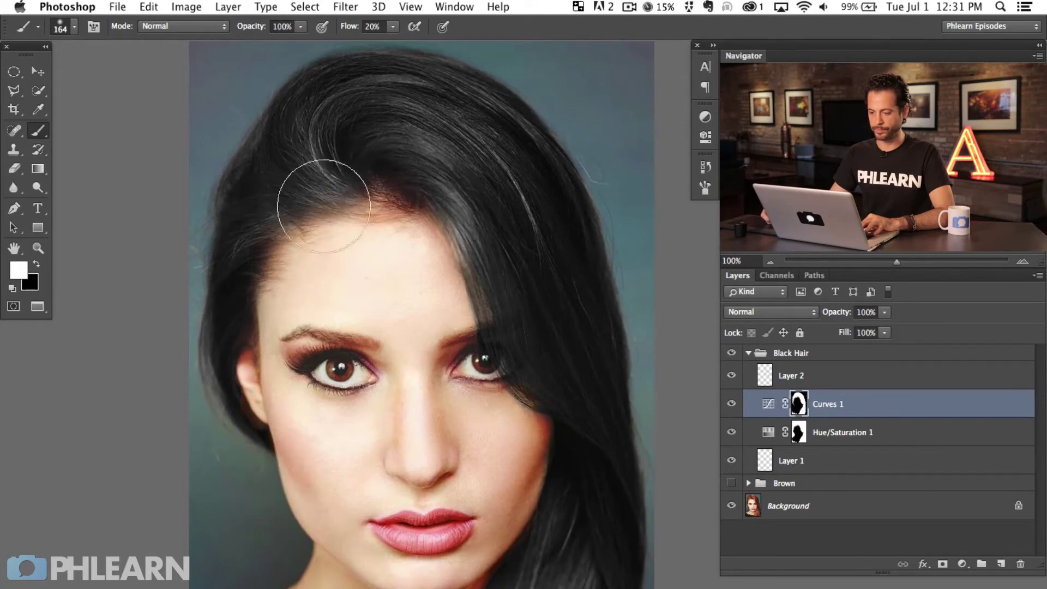
drag(396, 343, 387, 398)
key(super+minus)
drag(470, 380, 417, 393)
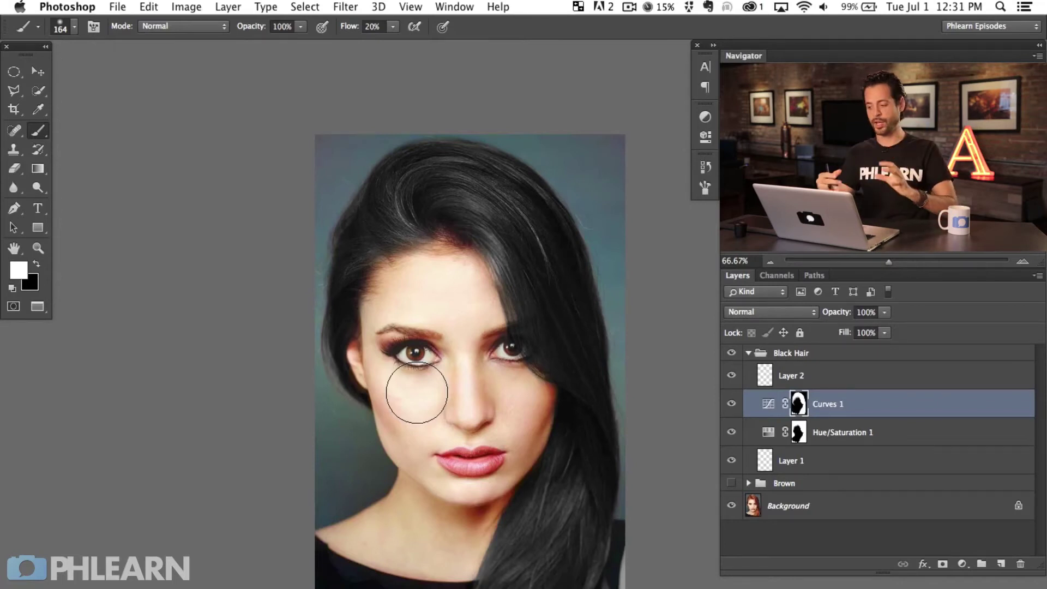
- Create a new layer on top of the Black Hair group and paint white over the crown and lower hair, raising the brush flow to 40%
key(super+shift+alt+n)
alt+click(417, 392)
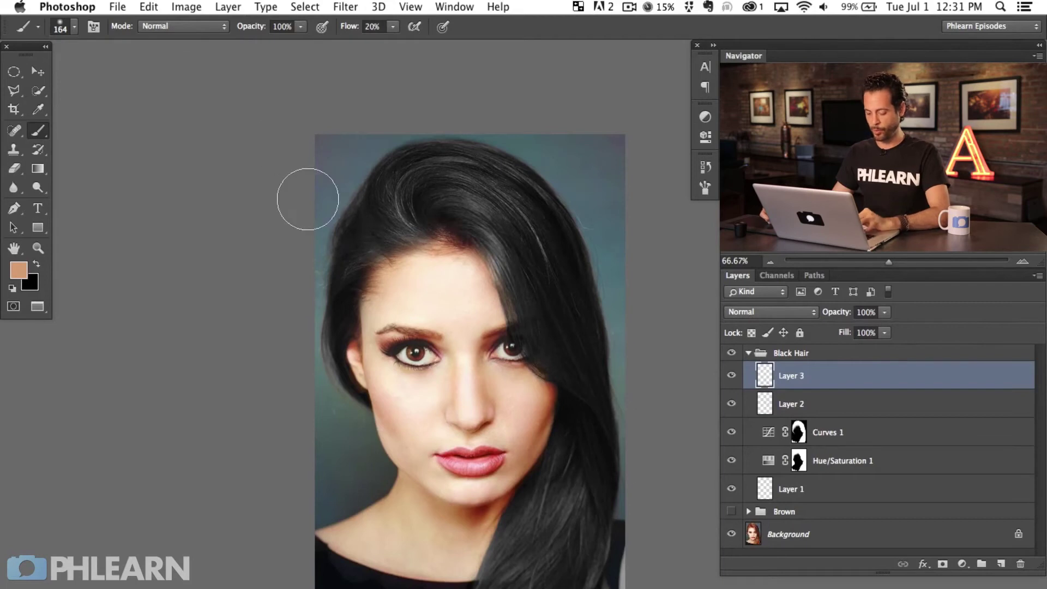
key(d)
key(x)
mouse_move(463, 199)
mouse_down()
mouse_move(478, 214)
mouse_move(474, 207)
mouse_move(496, 290)
mouse_move(467, 166)
mouse_move(513, 315)
mouse_move(467, 160)
mouse_move(514, 226)
mouse_move(519, 209)
mouse_move(420, 171)
mouse_move(424, 219)
mouse_move(436, 204)
mouse_move(405, 215)
mouse_move(445, 205)
mouse_move(470, 225)
mouse_move(504, 224)
mouse_move(497, 215)
mouse_move(546, 308)
mouse_move(538, 328)
mouse_move(547, 290)
mouse_move(555, 548)
mouse_move(519, 584)
mouse_move(569, 480)
mouse_move(551, 584)
mouse_up()
key(shift+4)
mouse_move(382, 229)
mouse_down()
mouse_move(398, 175)
mouse_move(450, 238)
mouse_move(400, 171)
mouse_move(526, 267)
mouse_move(527, 309)
mouse_up()
drag(483, 426, 528, 402)
mouse_move(606, 274)
mouse_down()
mouse_move(588, 256)
mouse_move(613, 306)
mouse_move(589, 286)
mouse_up()
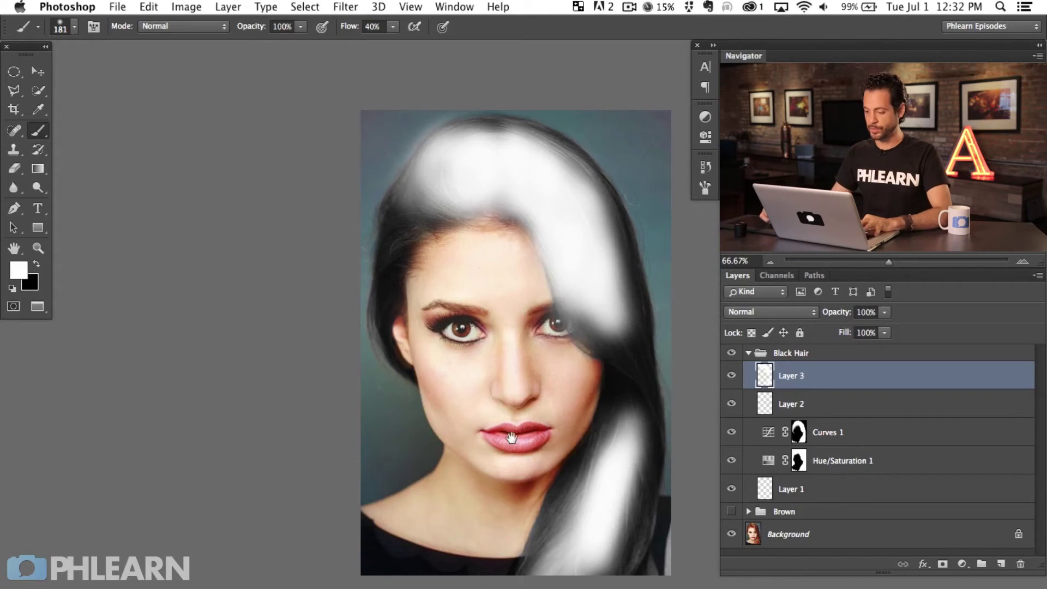
drag(511, 439, 527, 408)
- Restrict Layer 3's white paint to the hair highlights by splitting the Underlying Layer's dark Blend If slider to 44 / 248
double_click(875, 380)
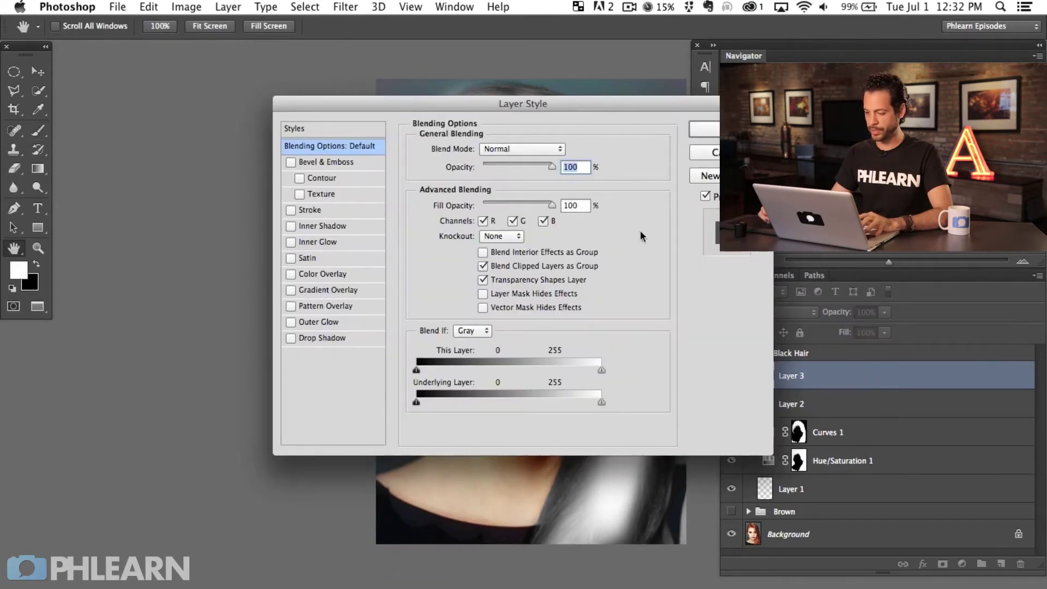
drag(602, 107, 204, 144)
drag(22, 437, 127, 427)
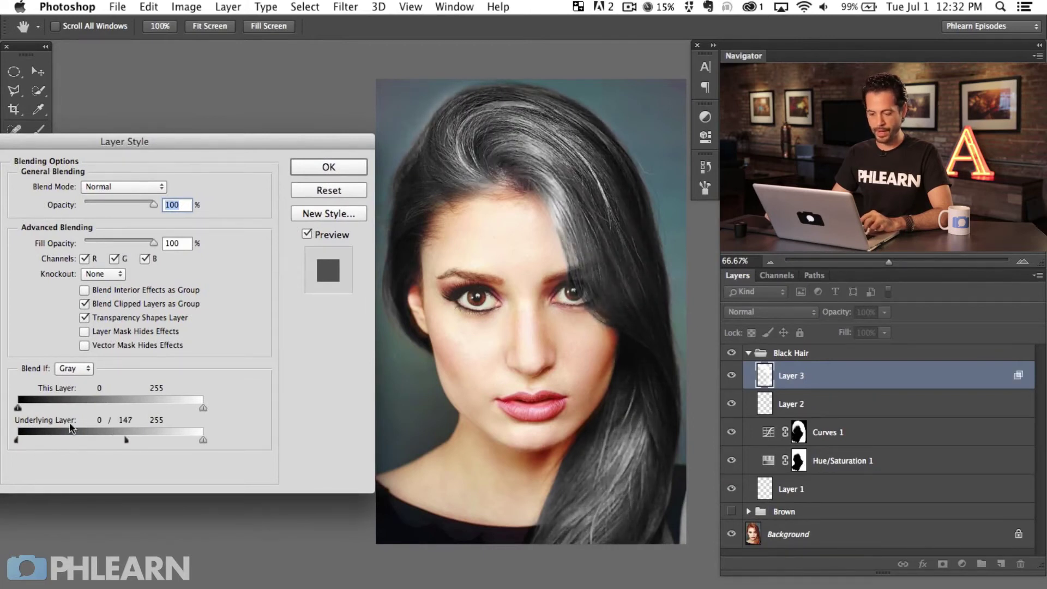
drag(22, 437, 55, 435)
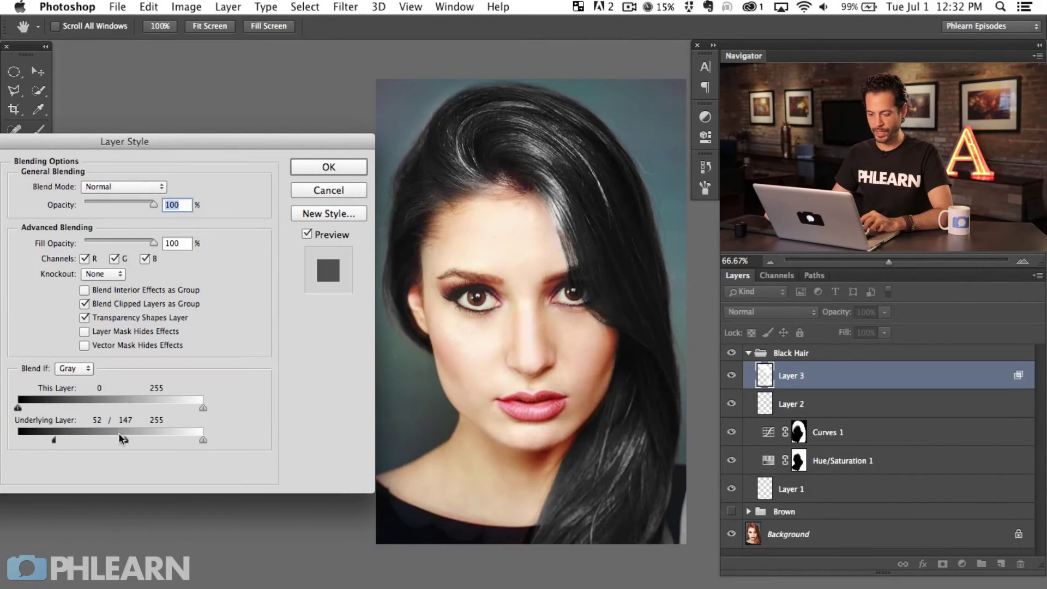
drag(158, 437, 200, 429)
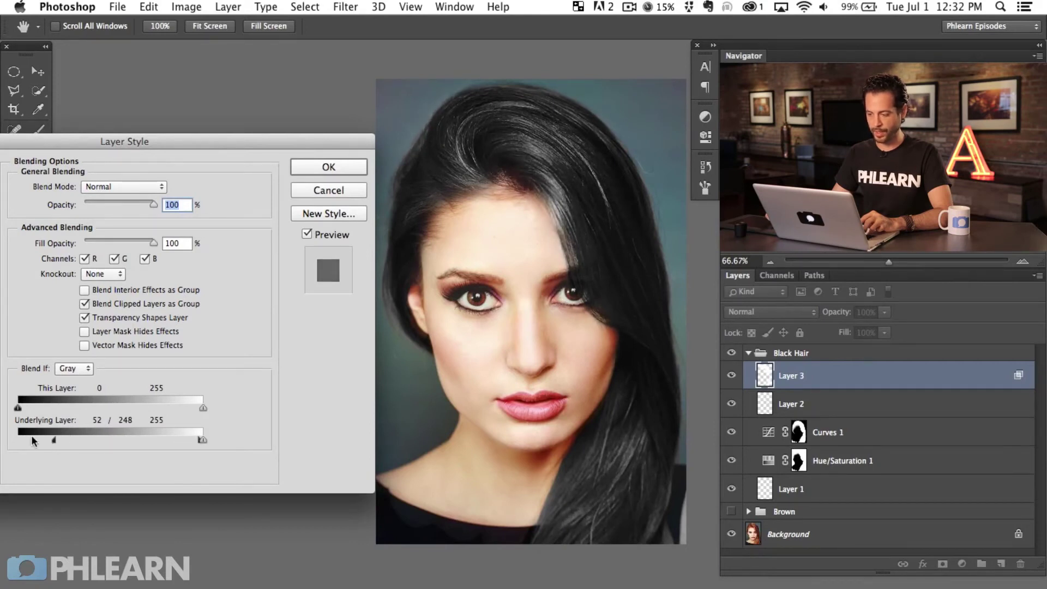
drag(36, 436, 44, 435)
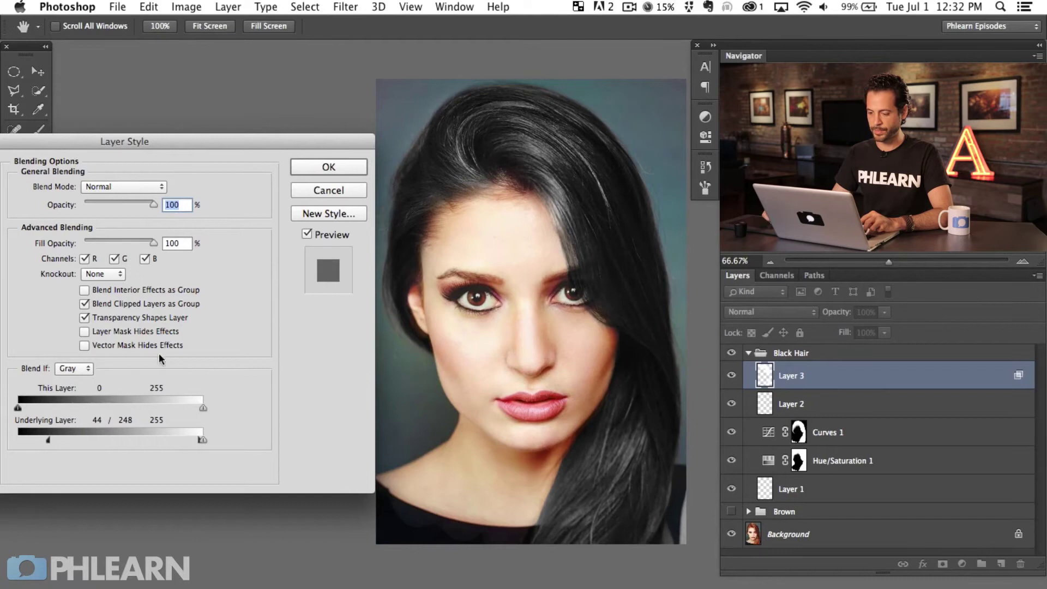
click(328, 167)
- Compare the hair highlights with Layer 3 hidden and shown
click(732, 376)
click(735, 378)
click(733, 381)
click(732, 384)
click(732, 386)
click(731, 377)
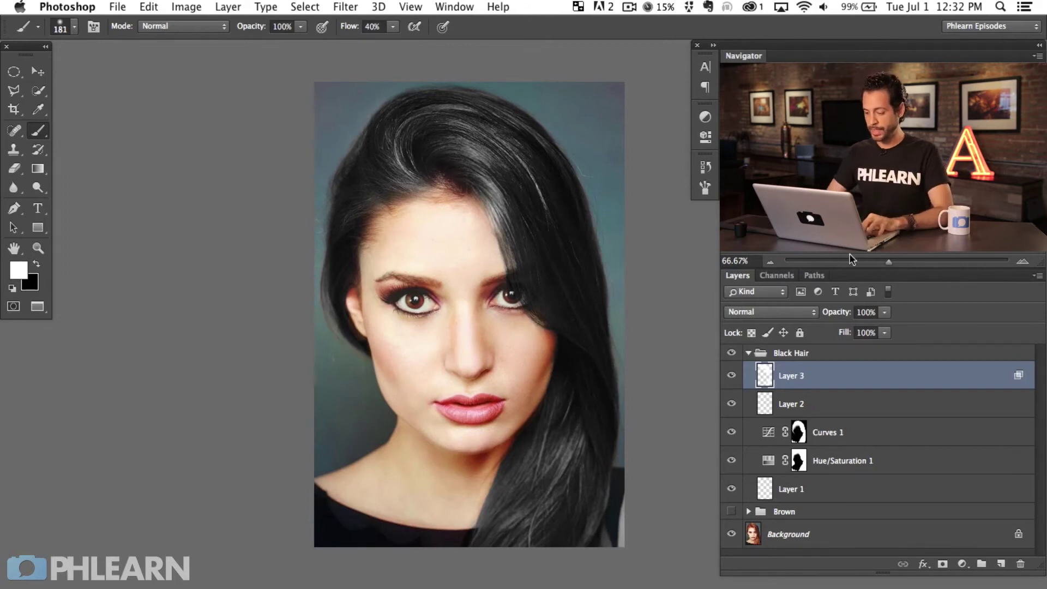
- Try painting a reddish brown sampled from the eyebrow over the crown of the hair on a new layer
key(super+alt+shift+n)
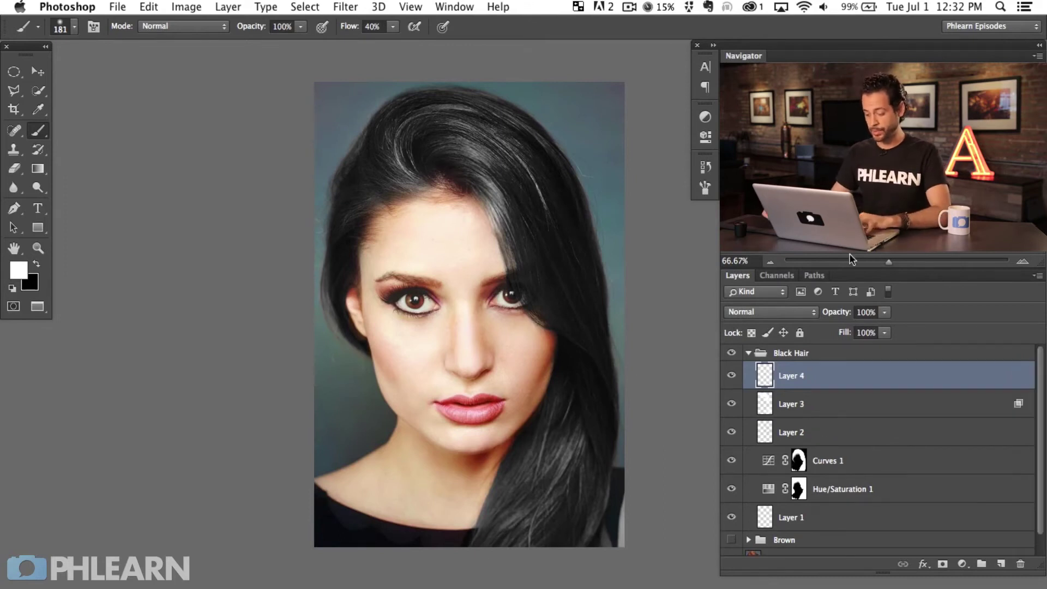
alt+click(423, 277)
mouse_move(487, 136)
mouse_down()
mouse_move(516, 177)
mouse_move(507, 188)
mouse_up()
alt+click(431, 276)
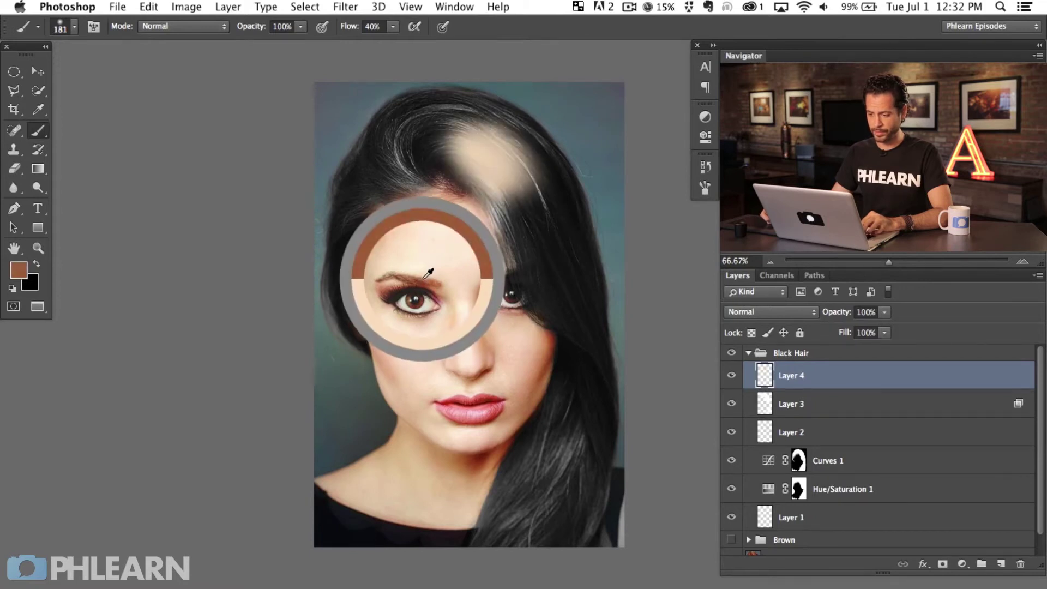
mouse_move(479, 133)
mouse_down()
mouse_move(489, 174)
mouse_move(532, 183)
mouse_up()
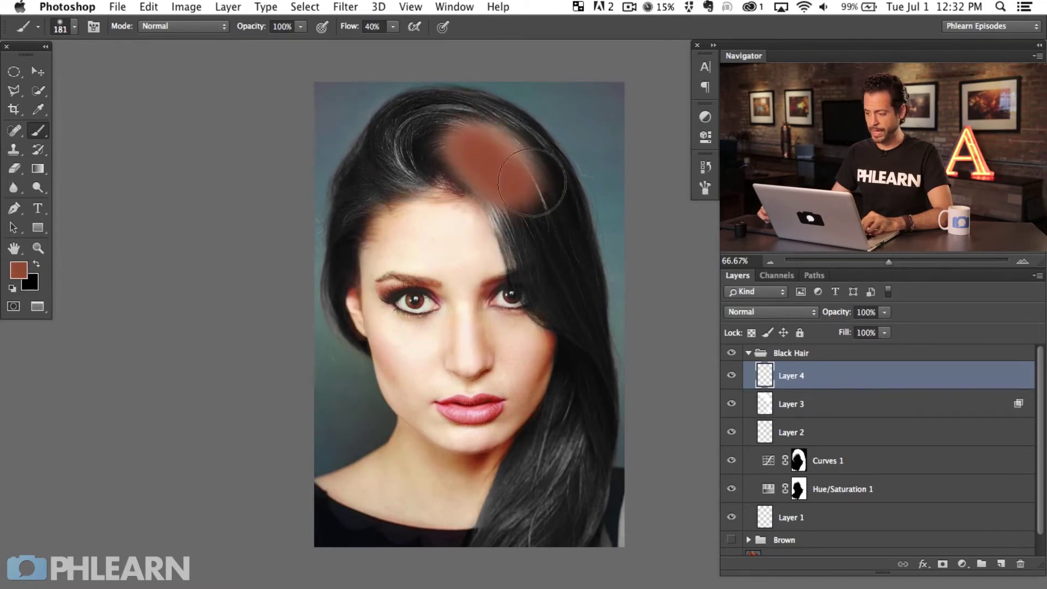
- Try tinting the hair reddish brown in Overlay mode at 61% opacity, and delete the trial layer
click(769, 313)
click(757, 461)
mouse_move(507, 204)
mouse_down()
mouse_move(523, 235)
mouse_move(503, 129)
mouse_move(428, 139)
mouse_move(440, 132)
mouse_move(442, 165)
mouse_move(564, 314)
mouse_move(552, 467)
mouse_move(507, 551)
mouse_move(509, 502)
mouse_move(589, 427)
mouse_move(485, 557)
mouse_move(542, 180)
mouse_move(416, 131)
mouse_move(352, 208)
mouse_up()
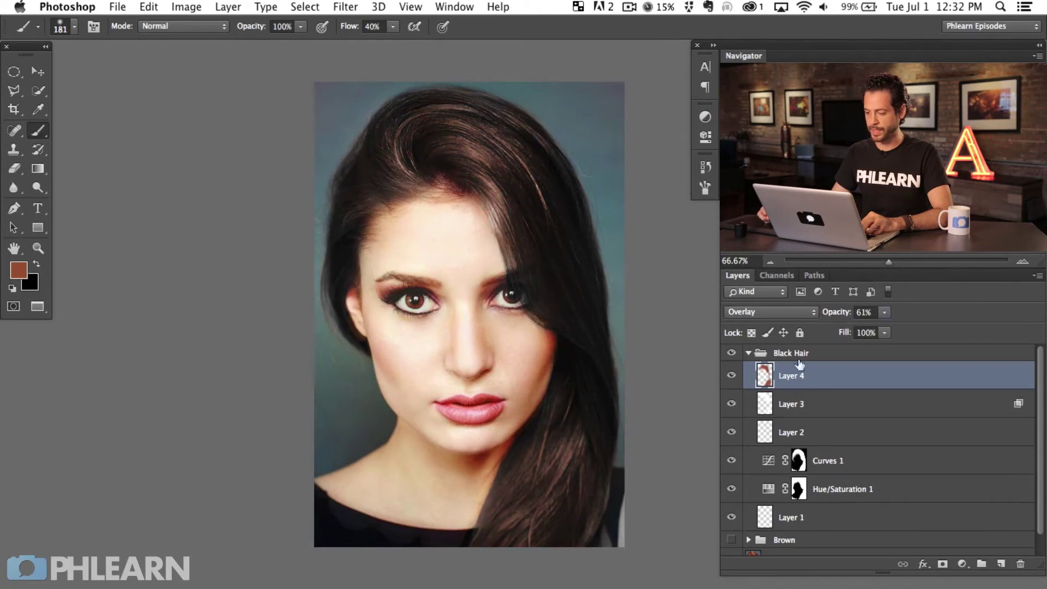
click(732, 378)
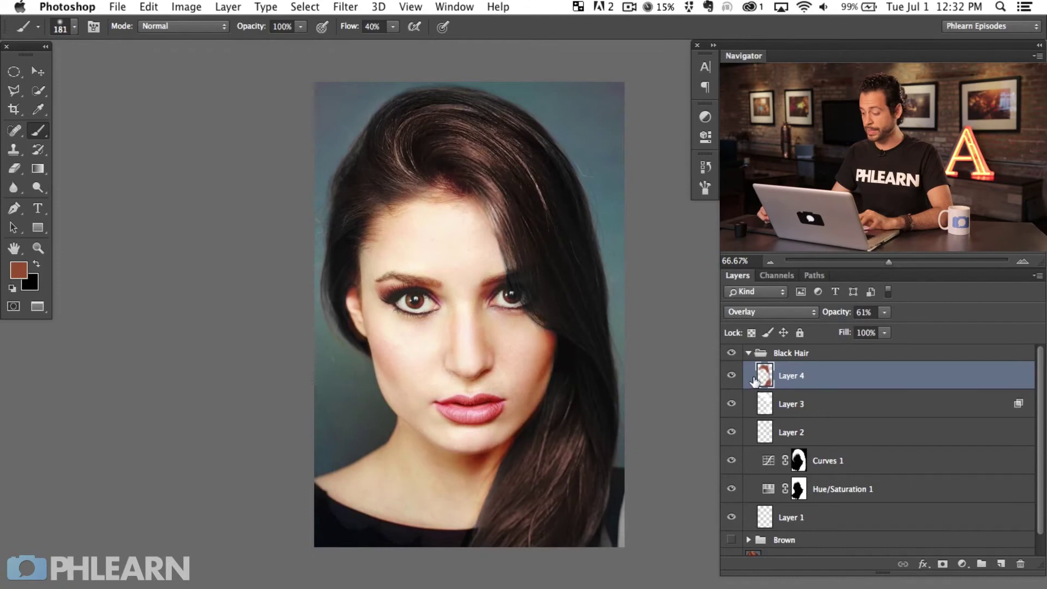
key(Delete)
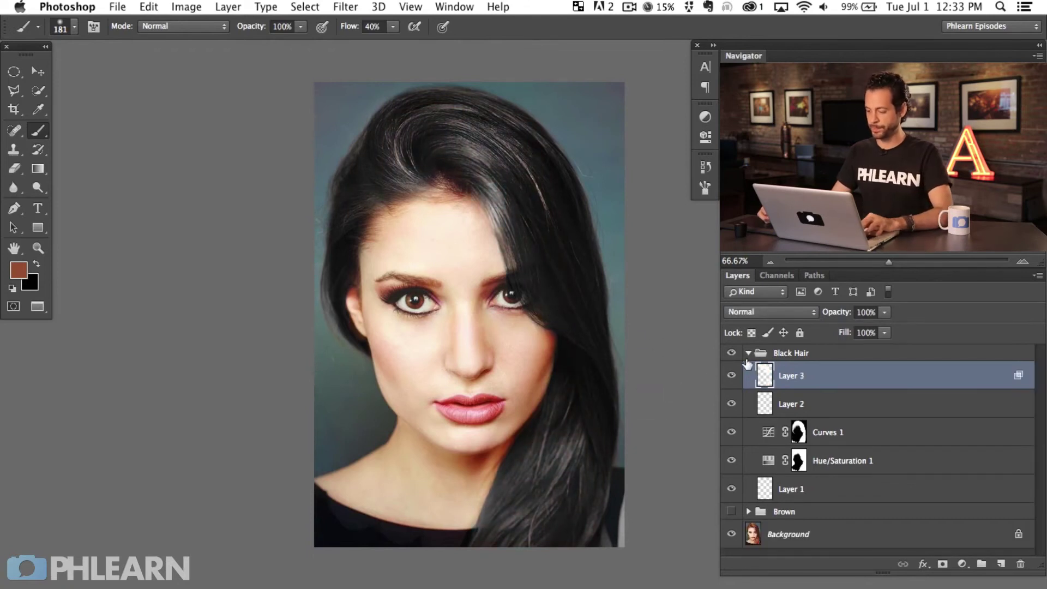
- Collapse the Black Hair group and compare the brown and black versions with the original, leaving both groups hidden
click(748, 354)
click(731, 353)
click(732, 370)
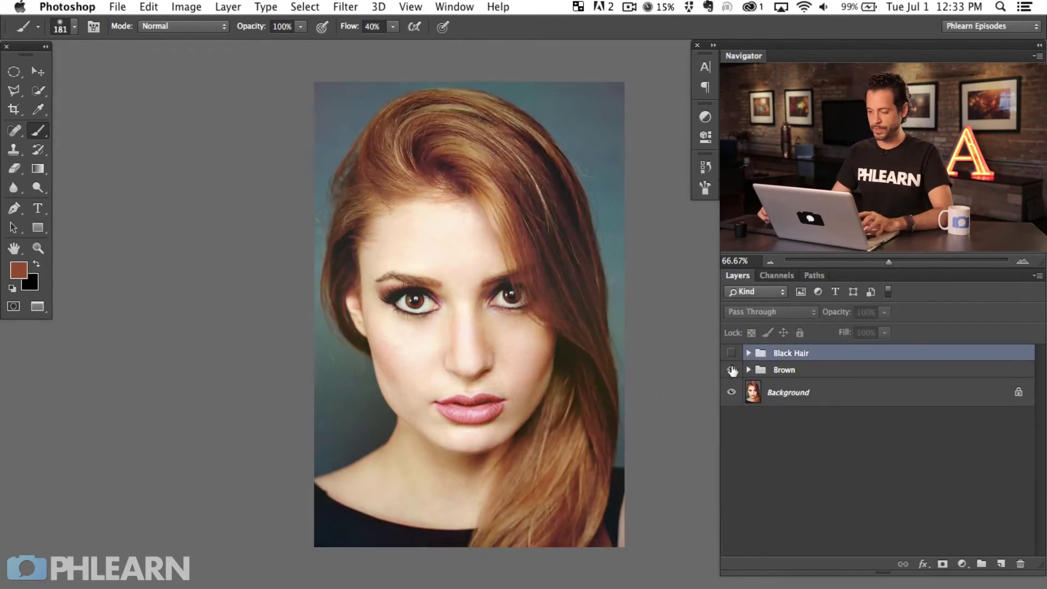
click(731, 370)
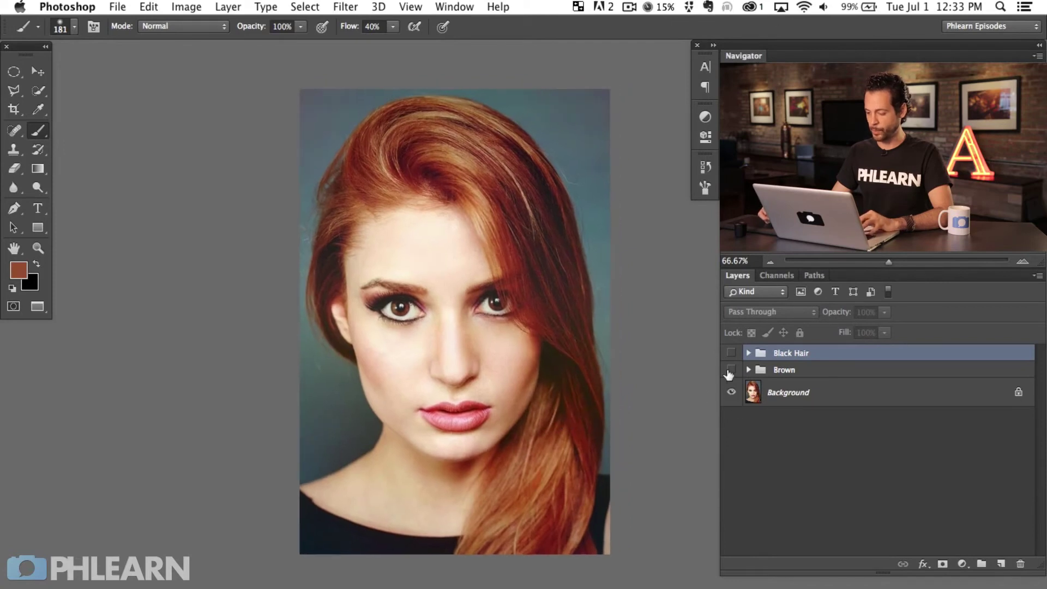
click(732, 370)
click(731, 353)
click(732, 369)
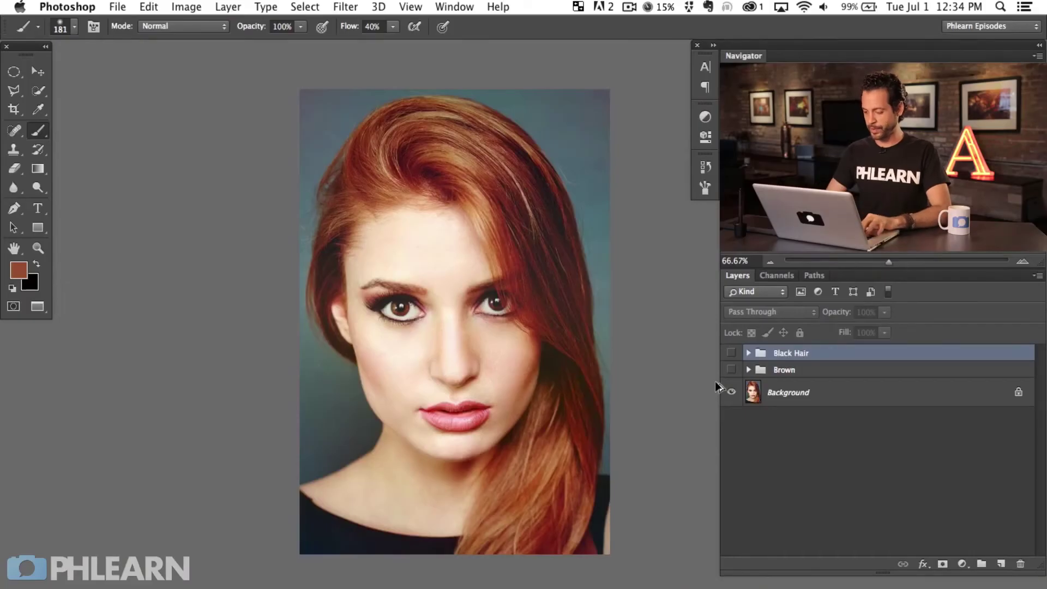
- Create a new layer above the Black Hair group and place it in a new group named Blonde
key(super+alt+shift+n)
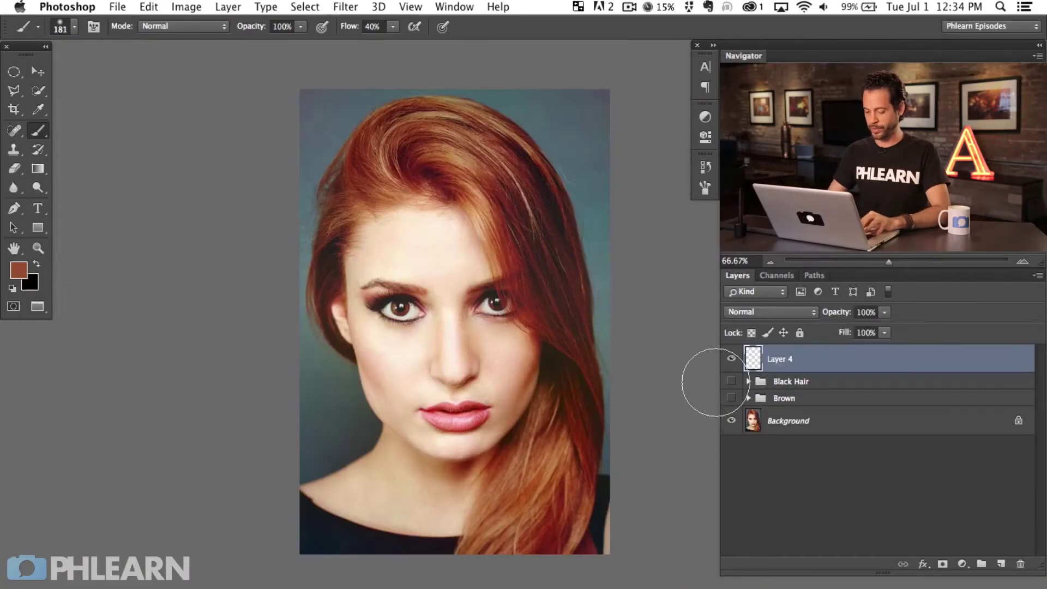
key(super+g)
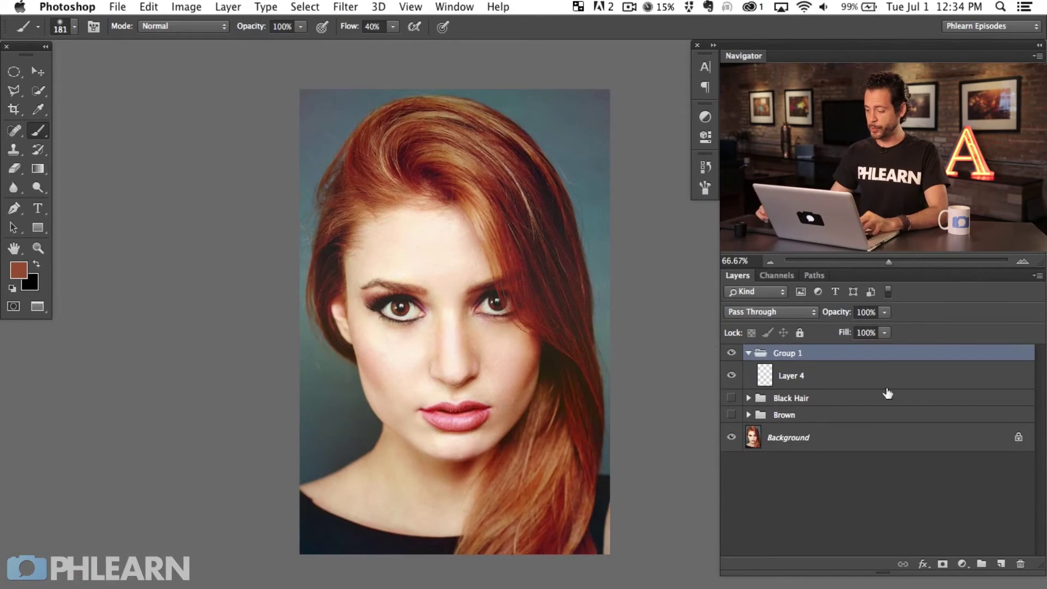
double_click(785, 364)
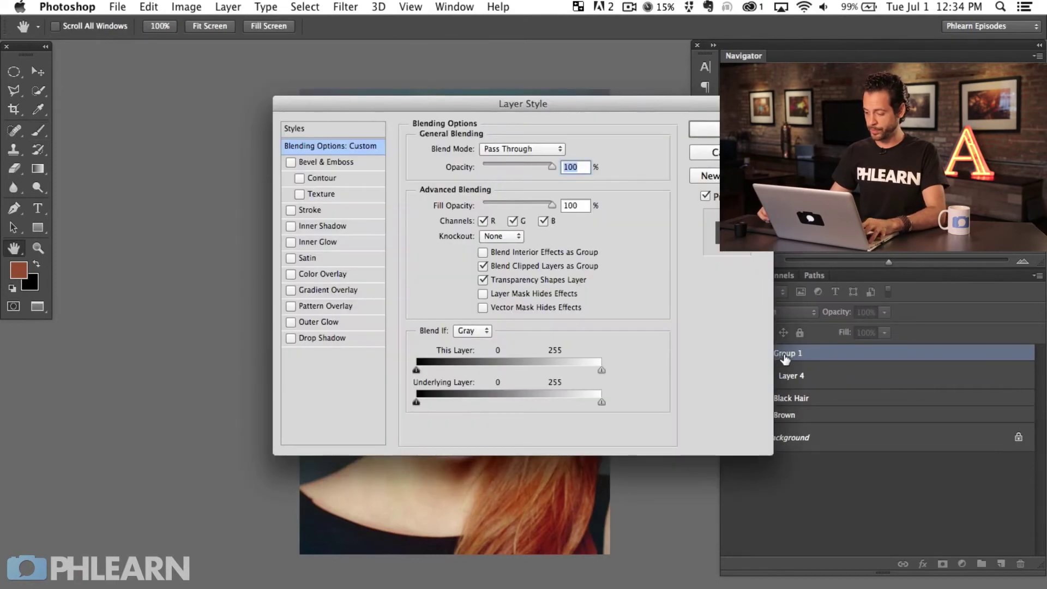
key(Escape)
double_click(788, 353)
text(B)
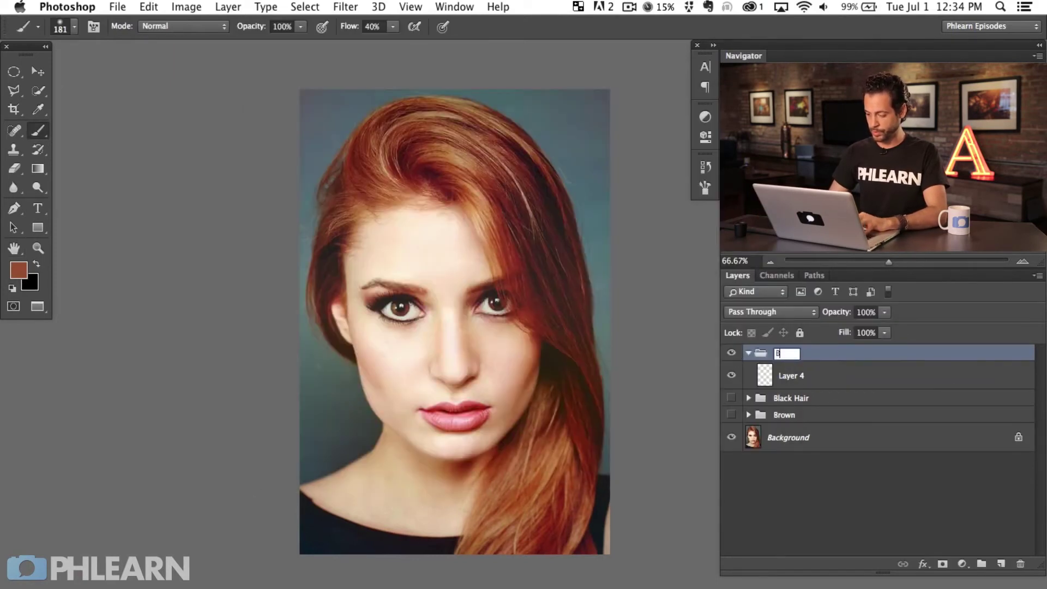
text(londe)
key(Return)
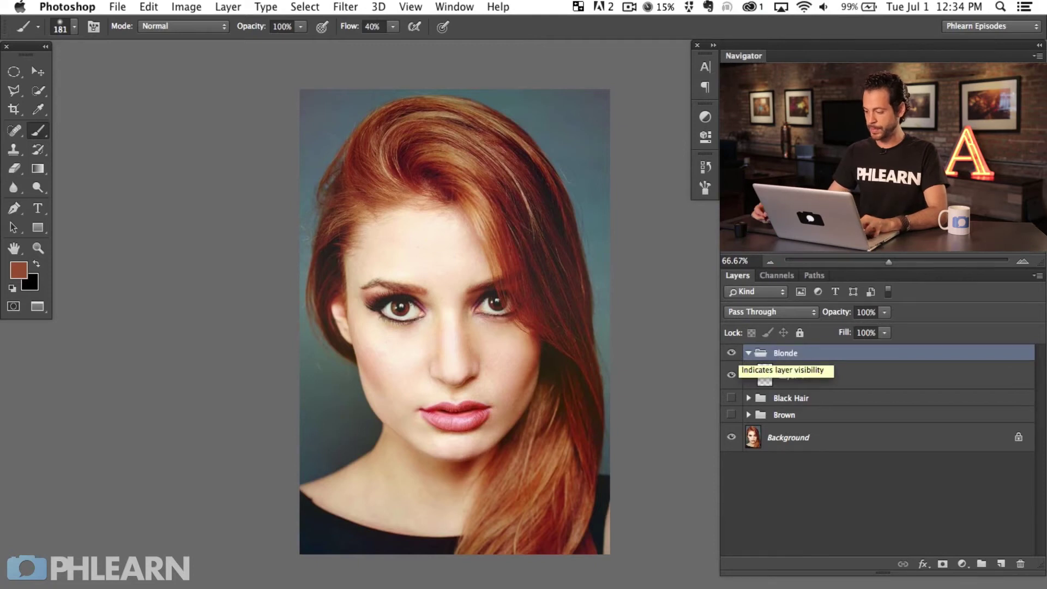
- Add a Selective Color adjustment in the Blonde group with Reds at Cyan +44, Magenta -16, Yellow +39 and Black -60
click(866, 371)
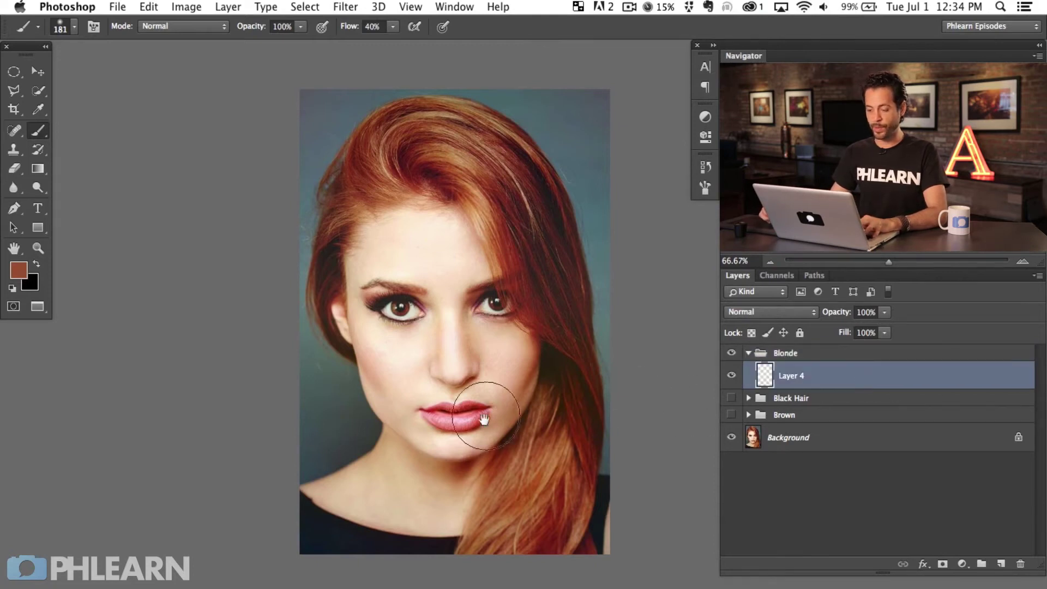
scroll(513, 387, right, 2)
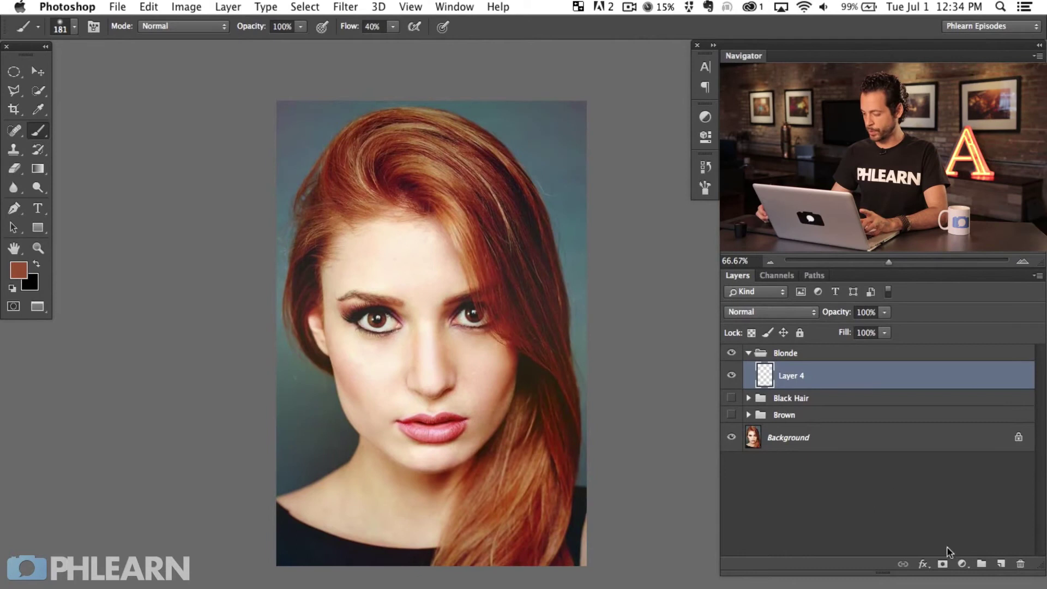
click(963, 564)
click(977, 588)
scroll(348, 364, right, 2)
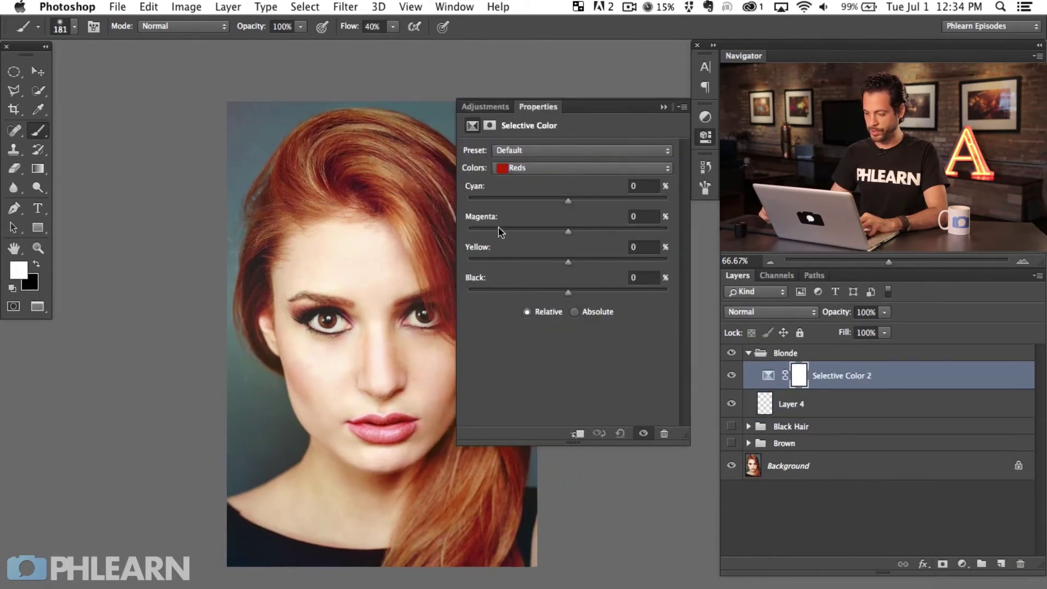
drag(567, 289, 511, 296)
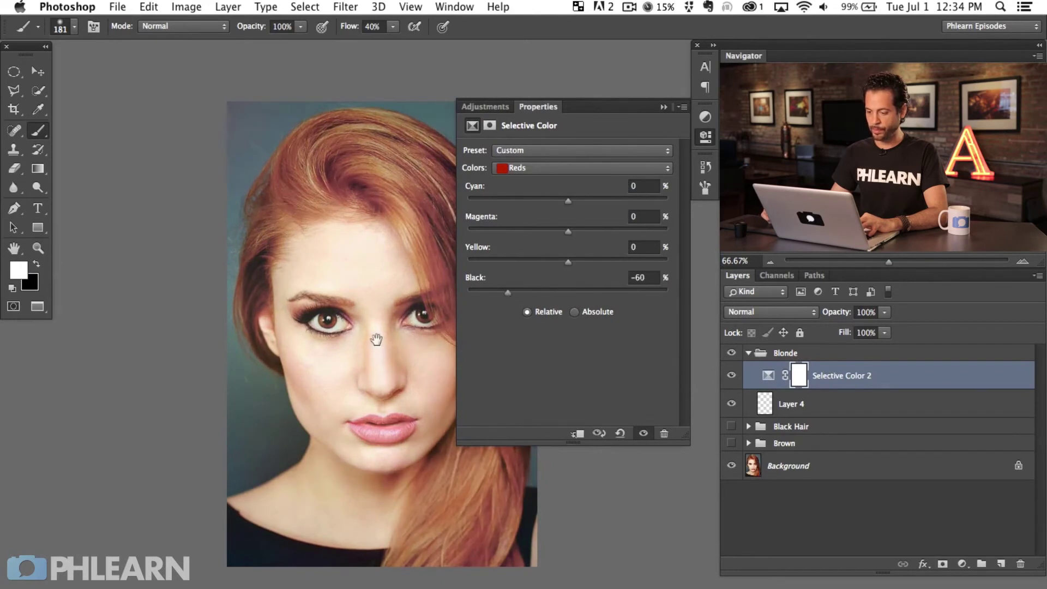
drag(376, 340, 293, 346)
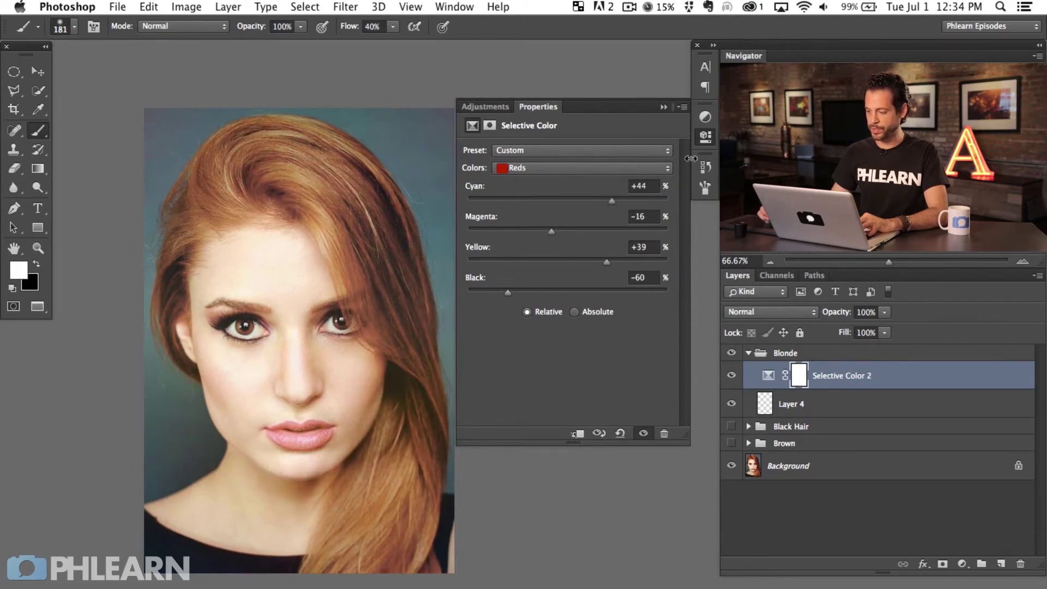
- Compare the portrait with and without the new Selective Color adjustment
click(707, 140)
click(731, 374)
click(730, 375)
click(731, 375)
click(731, 375)
click(732, 376)
click(732, 376)
- Paint black at 60% flow on the Selective Color mask over the face to restore the original skin, eye and lip colors
key(super+1)
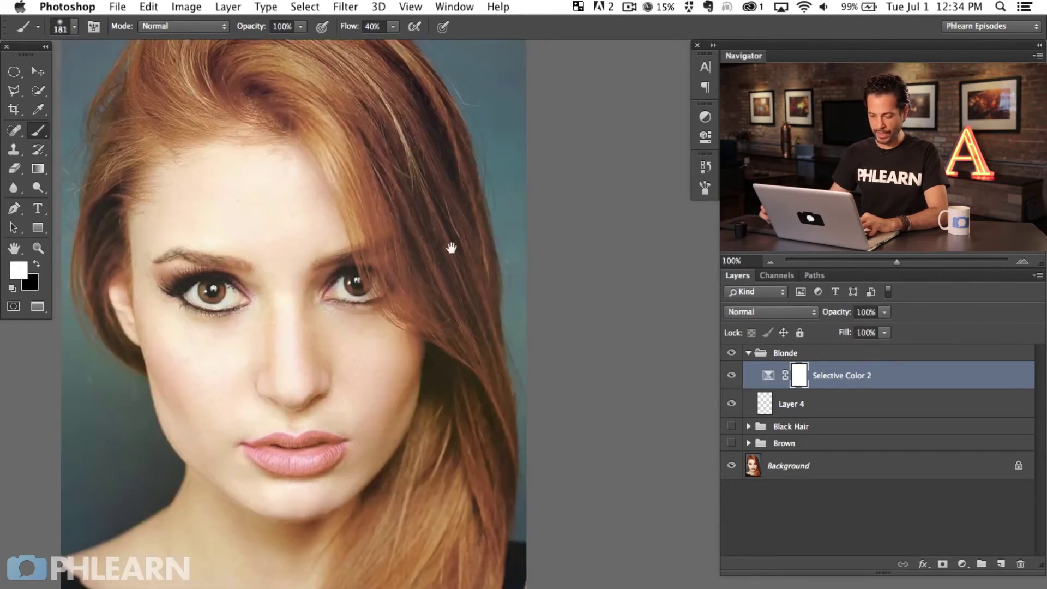
drag(451, 248, 579, 189)
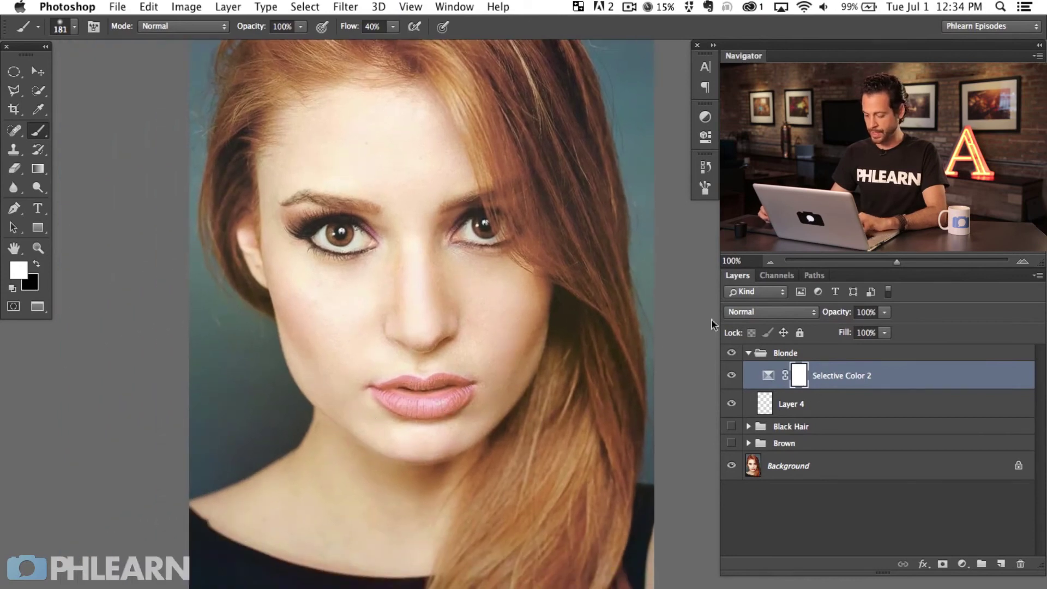
mouse_move(416, 395)
mouse_down()
mouse_move(389, 275)
mouse_move(433, 435)
mouse_move(413, 402)
mouse_move(423, 334)
mouse_move(424, 424)
mouse_move(458, 393)
mouse_up()
key(x)
key(shift+6)
drag(446, 221, 453, 221)
drag(361, 209, 293, 261)
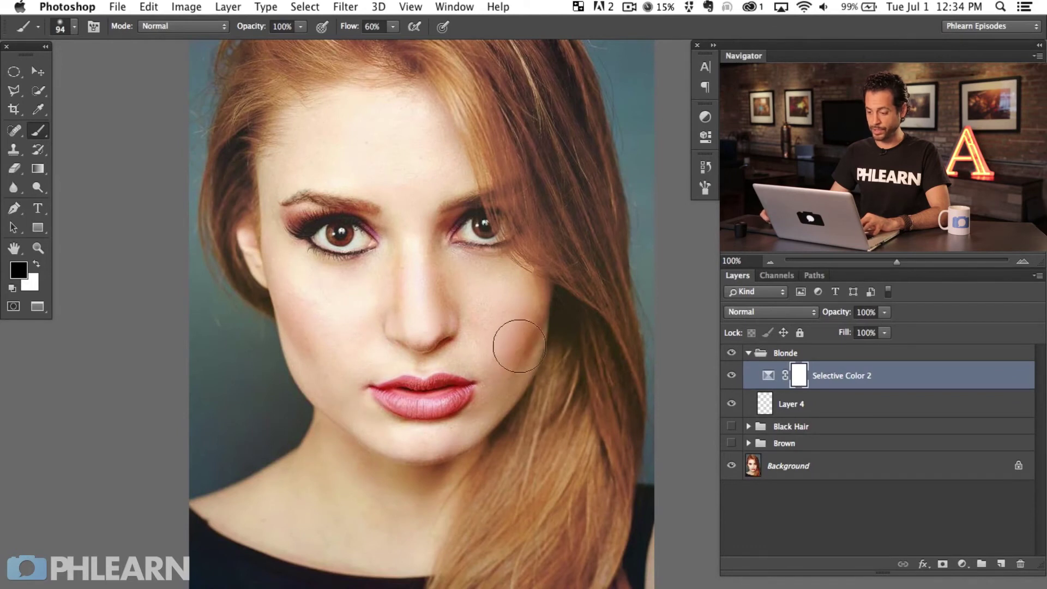
- Check the whole portrait with the masked Selective Color adjustment switched off and on
key(super+minus)
scroll(643, 322, right, 2)
scroll(643, 322, down, 1)
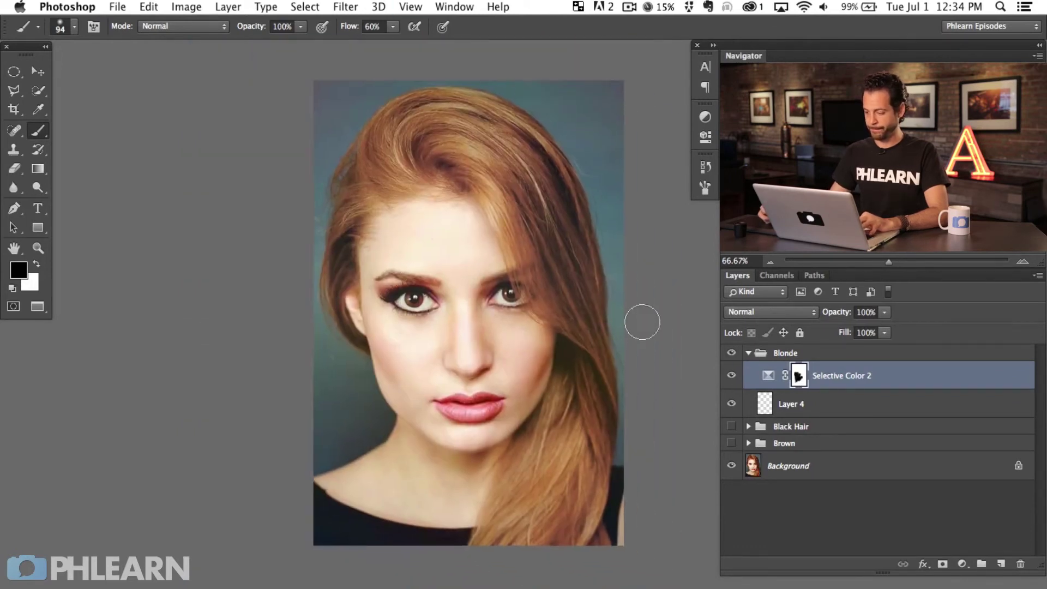
click(731, 375)
click(731, 376)
click(732, 375)
click(732, 376)
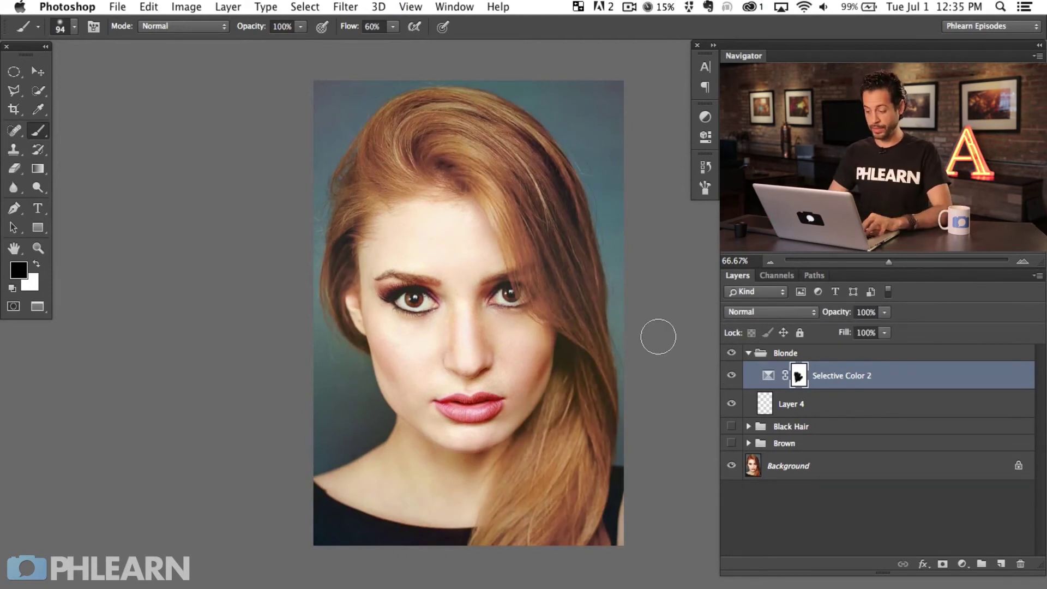
- Create a new layer above the Selective Color adjustment and choose pale yellow #e7d48a as the brush color
key(super+shift+alt+n)
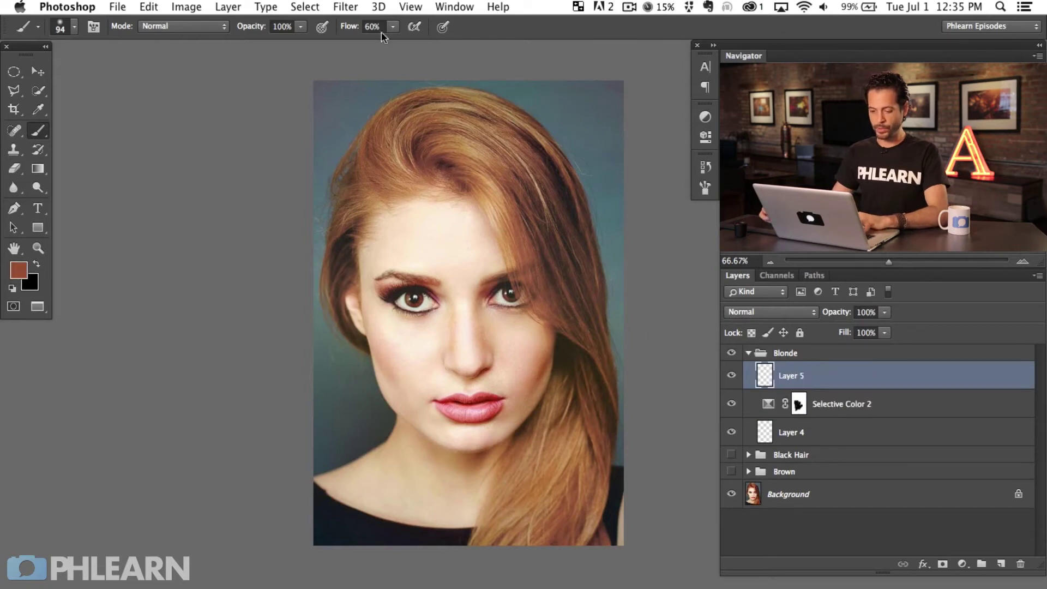
click(26, 267)
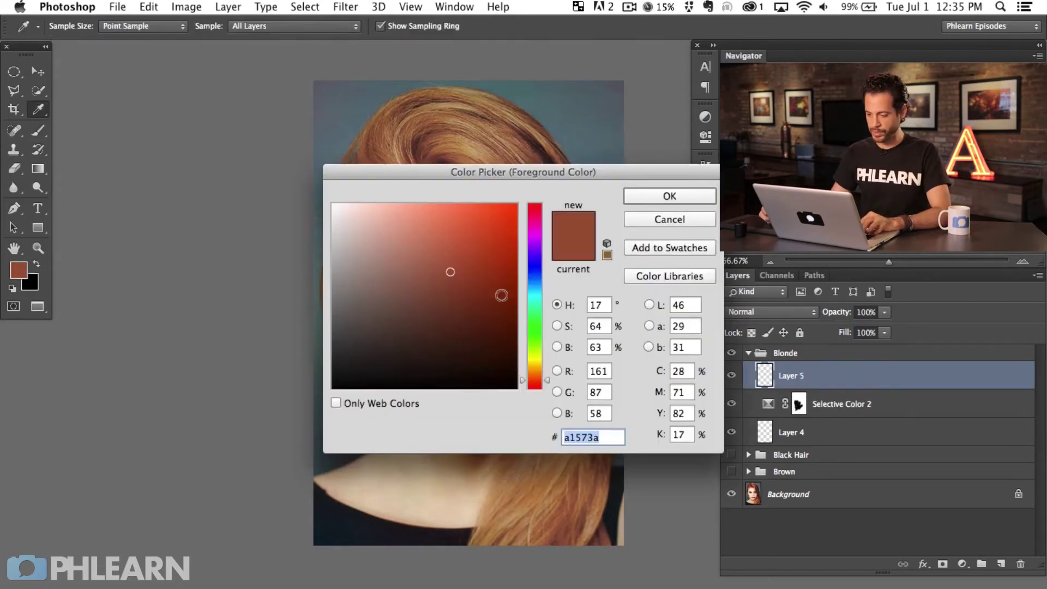
drag(537, 364, 538, 362)
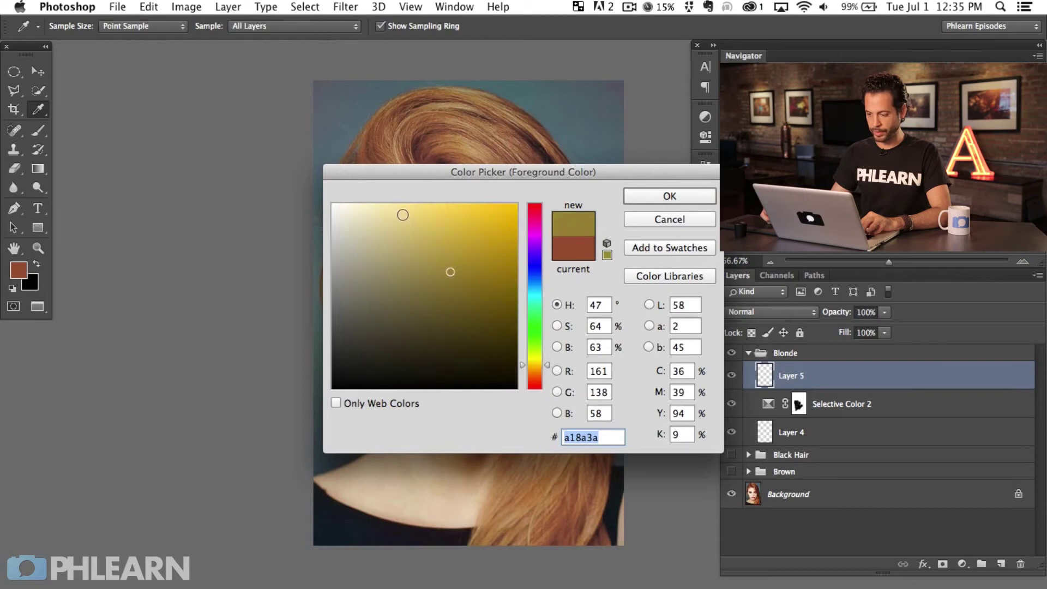
click(402, 221)
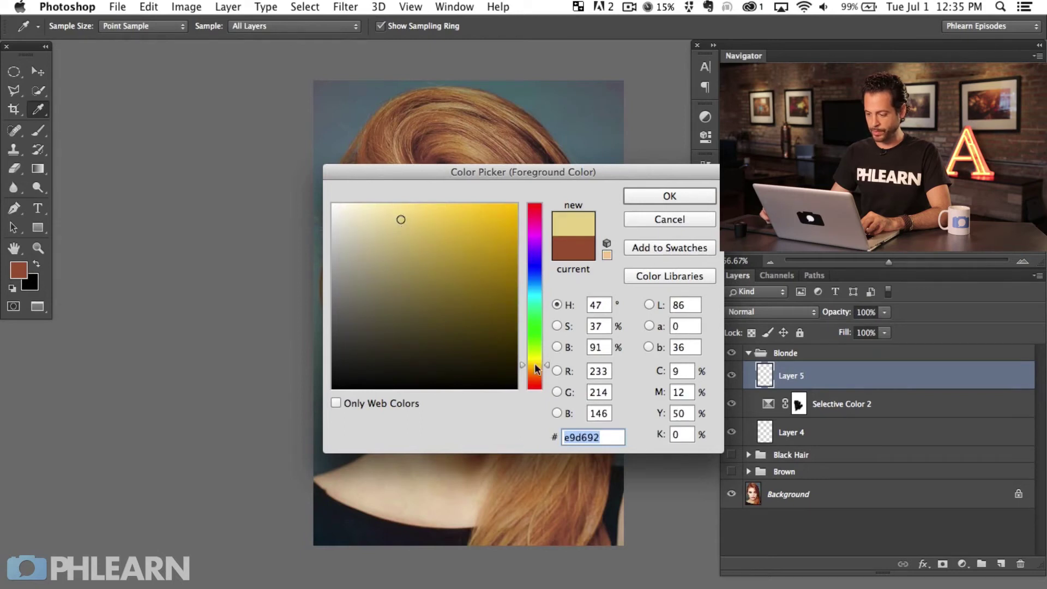
drag(542, 362, 535, 354)
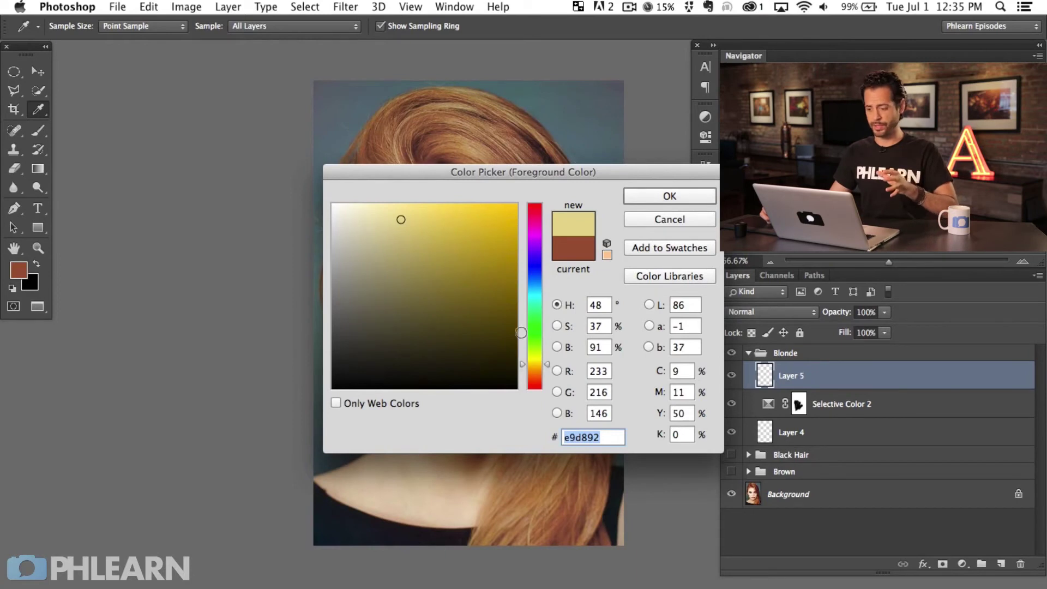
mouse_move(410, 224)
mouse_down()
mouse_move(445, 249)
mouse_move(398, 221)
mouse_move(489, 225)
mouse_move(438, 235)
mouse_move(402, 222)
mouse_up()
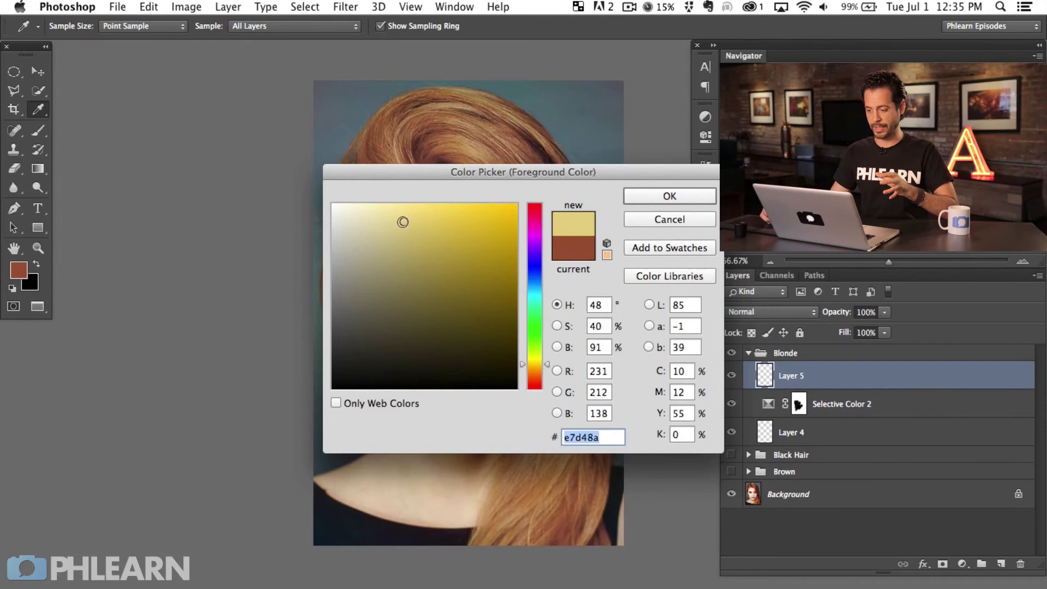
click(670, 195)
key(b)
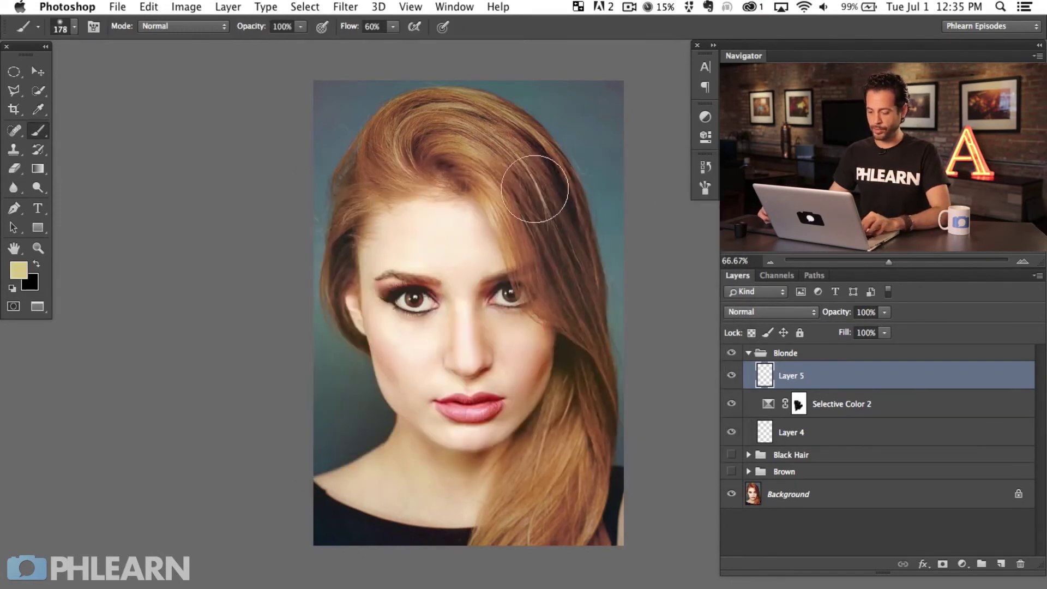
- Paint the pale yellow over the crown and front of the hair, with the layer set to Screen blend mode
mouse_move(521, 169)
mouse_down()
mouse_move(533, 313)
mouse_move(567, 282)
mouse_move(559, 221)
mouse_move(526, 168)
mouse_move(523, 219)
mouse_move(476, 112)
mouse_up()
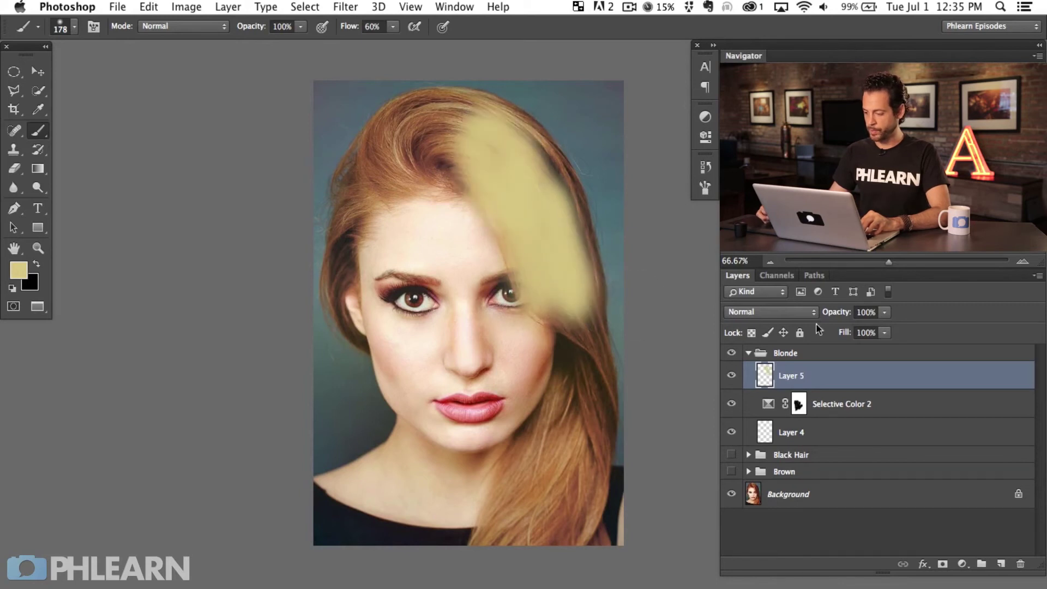
click(797, 310)
click(794, 416)
mouse_move(528, 192)
mouse_down()
mouse_move(497, 148)
mouse_move(468, 137)
mouse_move(416, 158)
mouse_move(460, 176)
mouse_move(445, 169)
mouse_move(451, 105)
mouse_move(402, 155)
mouse_move(420, 136)
mouse_up()
drag(428, 138, 415, 138)
mouse_move(431, 124)
mouse_down()
mouse_move(501, 126)
mouse_move(360, 180)
mouse_move(437, 157)
mouse_move(456, 185)
mouse_move(434, 149)
mouse_move(393, 160)
mouse_up()
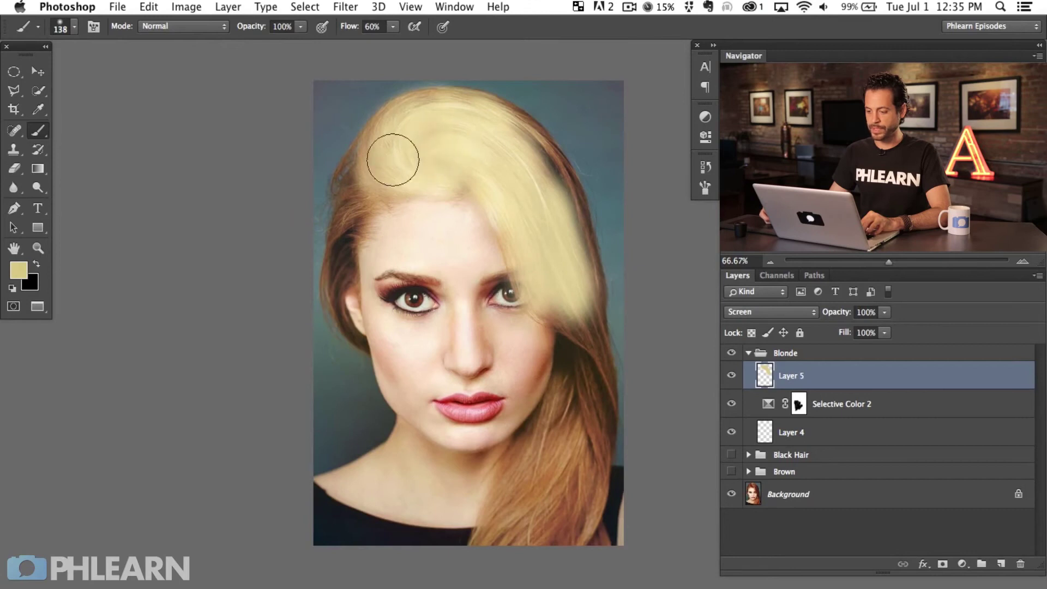
- Extend the pale yellow paint over the remaining hair, covering both sides and the long lower section
mouse_move(538, 196)
mouse_down()
mouse_move(559, 188)
mouse_move(497, 119)
mouse_move(551, 146)
mouse_move(558, 163)
mouse_move(585, 323)
mouse_move(560, 300)
mouse_move(563, 345)
mouse_move(566, 356)
mouse_move(584, 314)
mouse_move(601, 473)
mouse_move(551, 566)
mouse_move(545, 513)
mouse_move(513, 558)
mouse_move(504, 532)
mouse_move(473, 561)
mouse_move(584, 404)
mouse_move(560, 541)
mouse_move(589, 314)
mouse_move(601, 372)
mouse_up()
mouse_move(393, 152)
mouse_down()
mouse_move(360, 231)
mouse_move(362, 141)
mouse_move(351, 163)
mouse_move(342, 335)
mouse_move(342, 186)
mouse_move(355, 223)
mouse_move(409, 173)
mouse_move(335, 262)
mouse_move(337, 319)
mouse_move(382, 216)
mouse_move(438, 187)
mouse_move(344, 241)
mouse_up()
mouse_move(440, 143)
mouse_down()
mouse_move(486, 112)
mouse_move(508, 151)
mouse_move(495, 113)
mouse_move(517, 199)
mouse_up()
drag(571, 256, 590, 350)
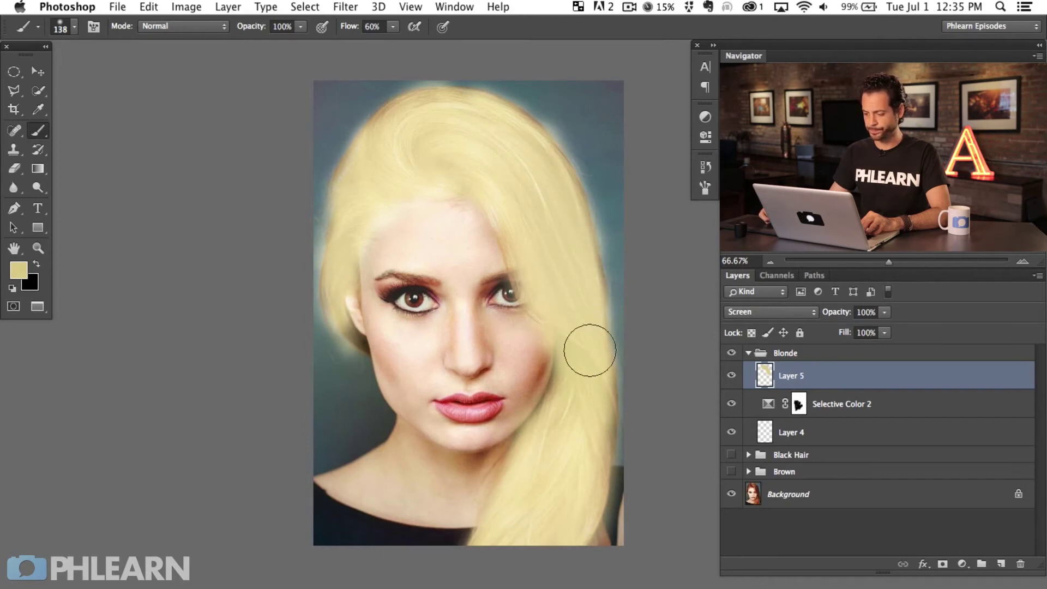
drag(520, 168, 504, 195)
mouse_move(559, 348)
mouse_down()
mouse_move(575, 329)
mouse_move(595, 355)
mouse_up()
- Set the yellow layer to 98% opacity and fade it from underlying shadows with Blend If, splitting the black slider up to 255
drag(845, 319, 807, 323)
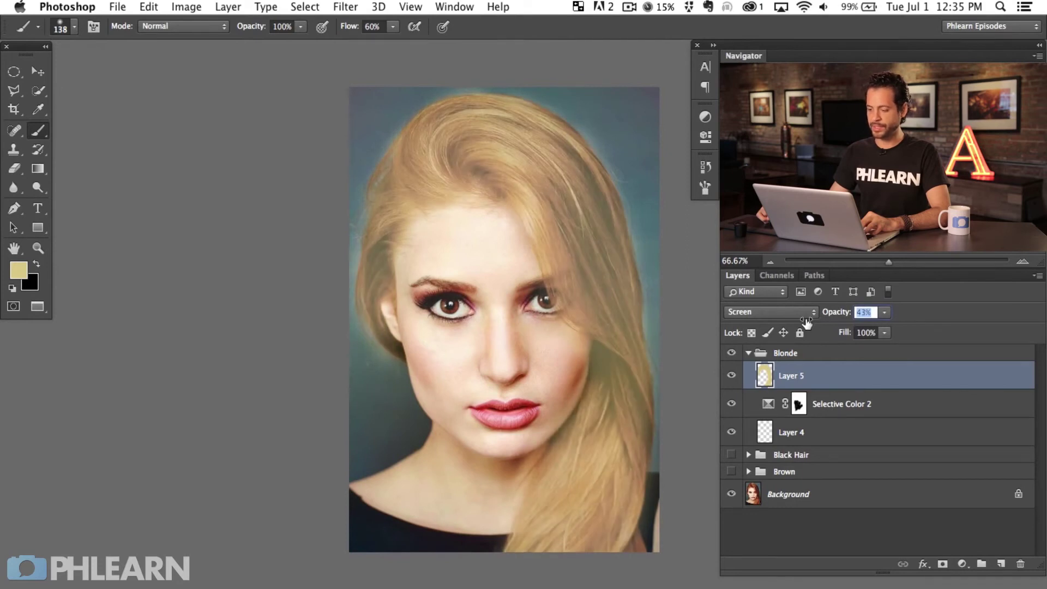
drag(872, 315, 912, 319)
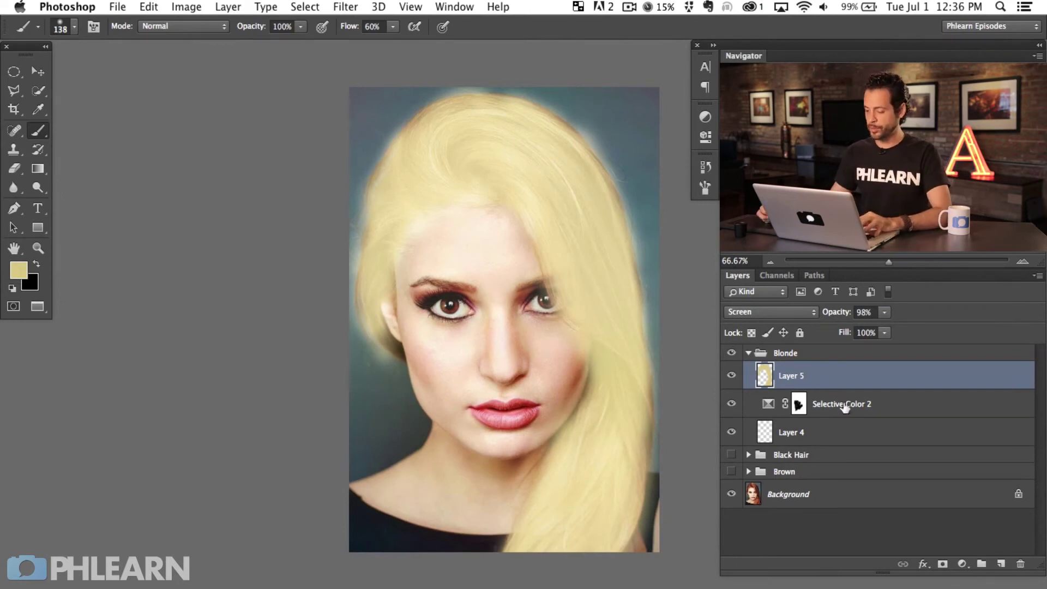
drag(484, 454, 589, 416)
key(h)
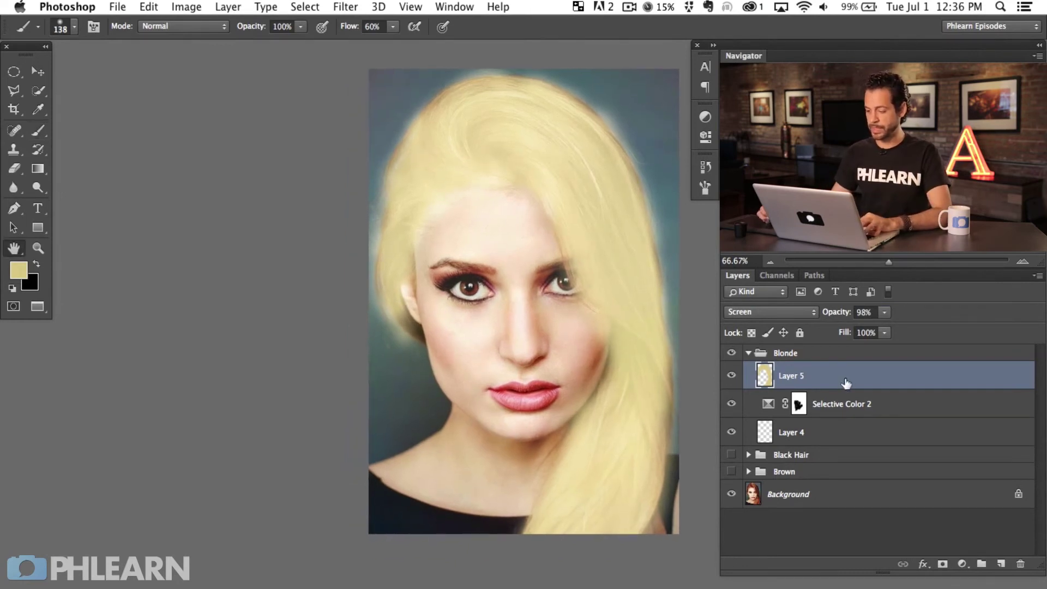
double_click(843, 381)
drag(644, 103, 329, 141)
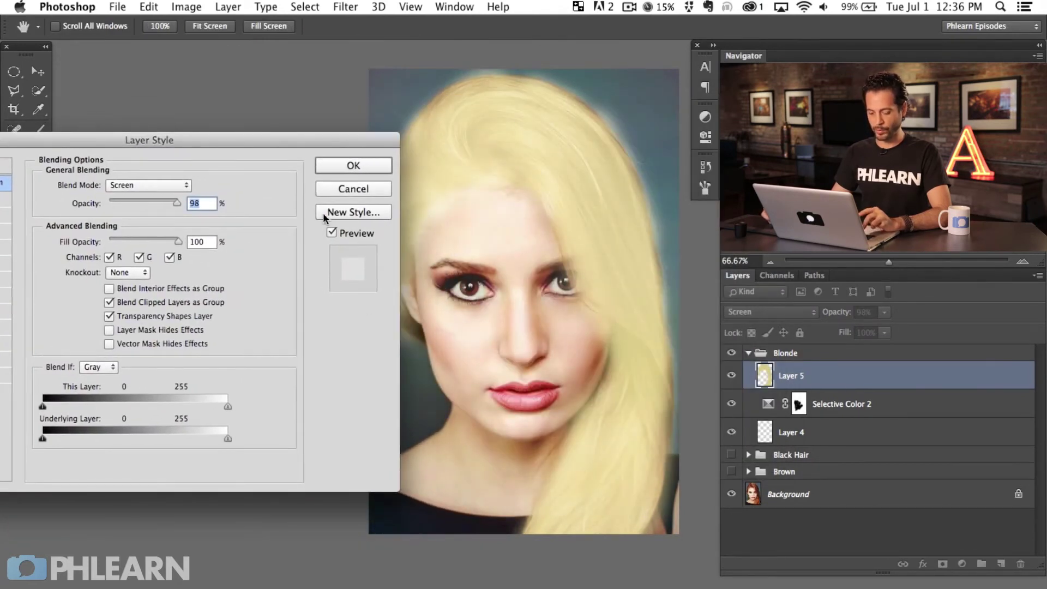
drag(43, 438, 236, 427)
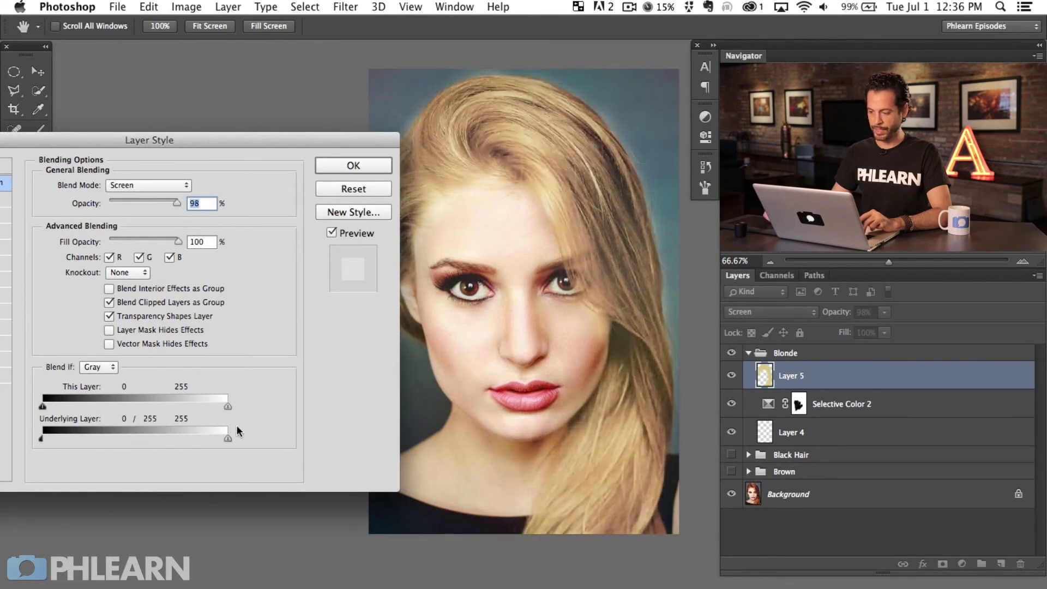
mouse_move(55, 431)
mouse_down()
mouse_move(137, 436)
mouse_move(74, 435)
mouse_up()
click(355, 165)
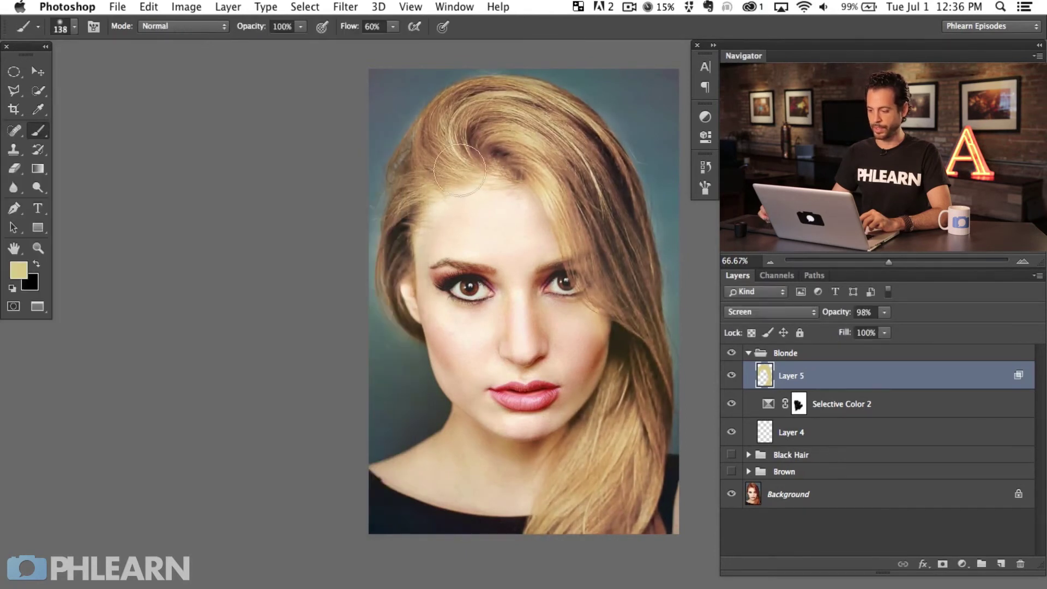
- Lower the yellow layer's opacity to 84% and compare the hair with and without it
click(731, 375)
click(731, 374)
click(730, 374)
click(731, 375)
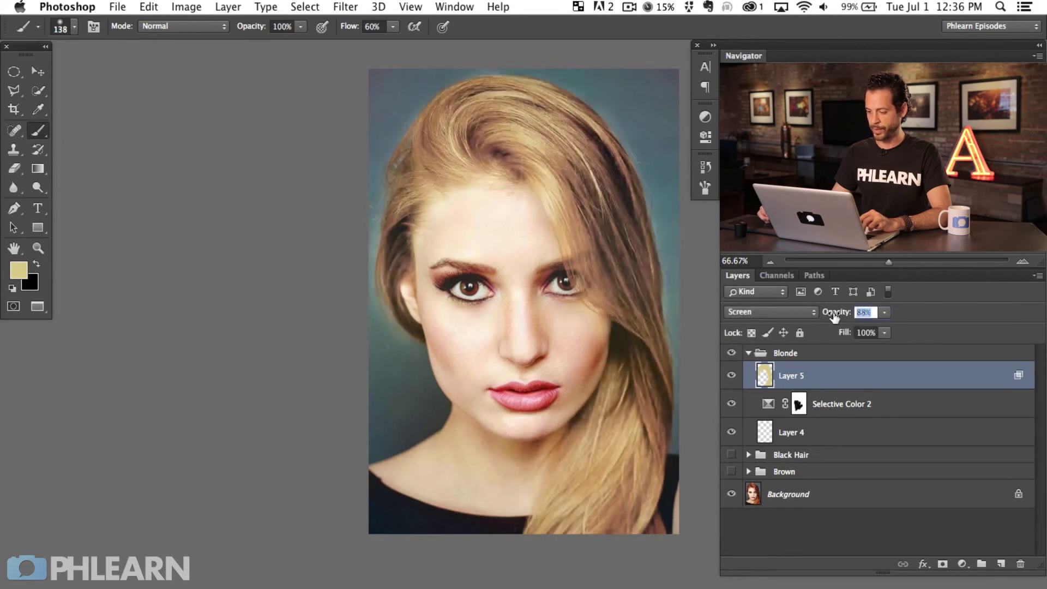
click(732, 377)
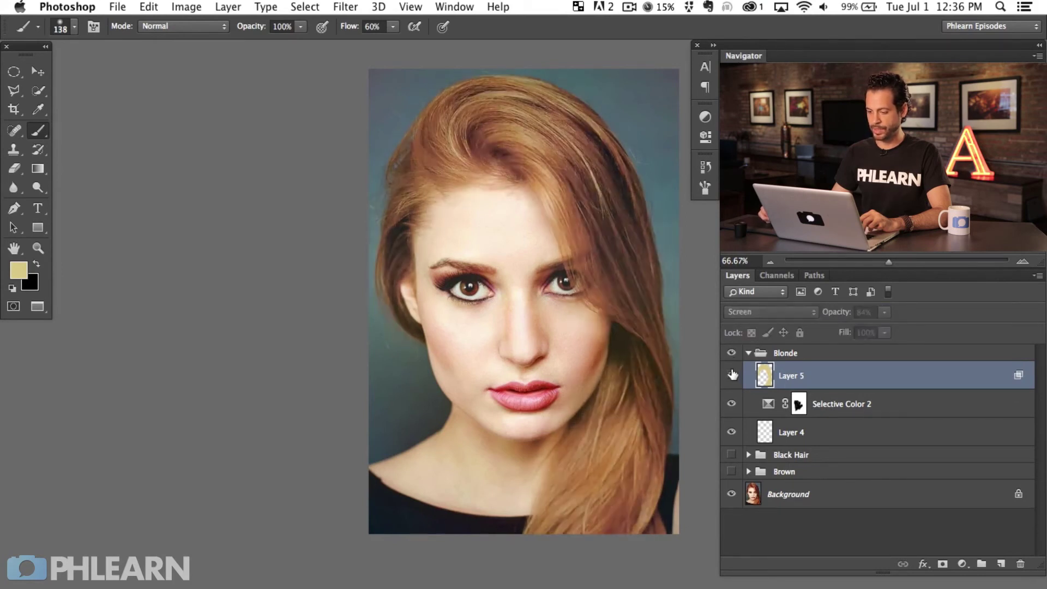
click(732, 377)
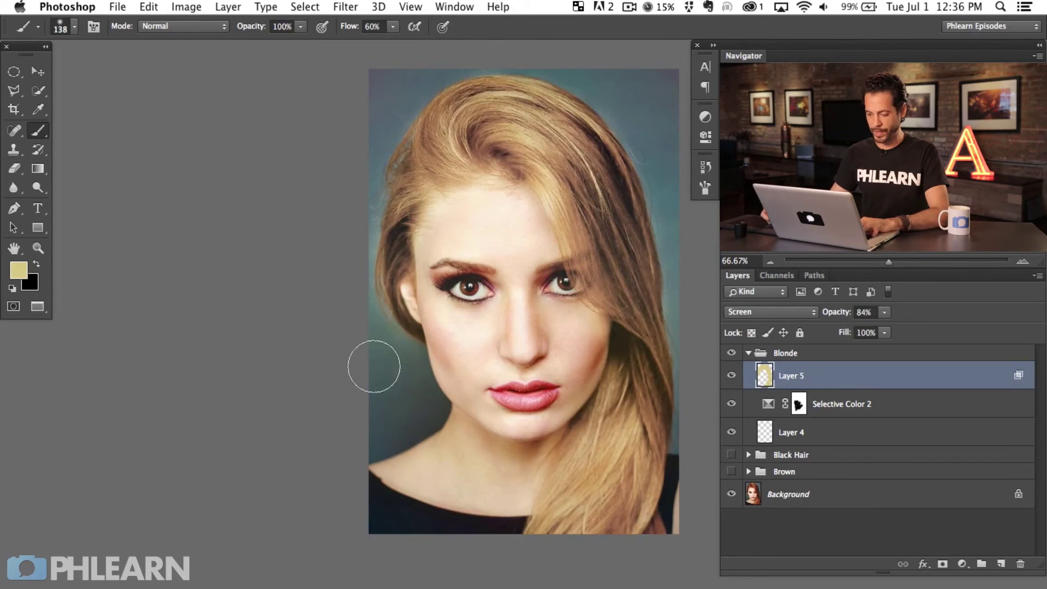
- Erase the yellow spill from the background around the hair's outer edges and compare the result with the layer off
key(e)
mouse_move(403, 329)
mouse_down()
mouse_move(370, 199)
mouse_move(364, 246)
mouse_move(373, 212)
mouse_move(375, 224)
mouse_move(363, 248)
mouse_move(373, 169)
mouse_move(397, 119)
mouse_move(430, 75)
mouse_move(523, 55)
mouse_move(586, 61)
mouse_move(581, 98)
mouse_move(565, 71)
mouse_move(637, 119)
mouse_move(665, 229)
mouse_move(645, 146)
mouse_move(625, 124)
mouse_move(652, 170)
mouse_move(649, 150)
mouse_move(646, 159)
mouse_move(626, 128)
mouse_move(673, 221)
mouse_move(691, 457)
mouse_move(671, 557)
mouse_move(664, 367)
mouse_up()
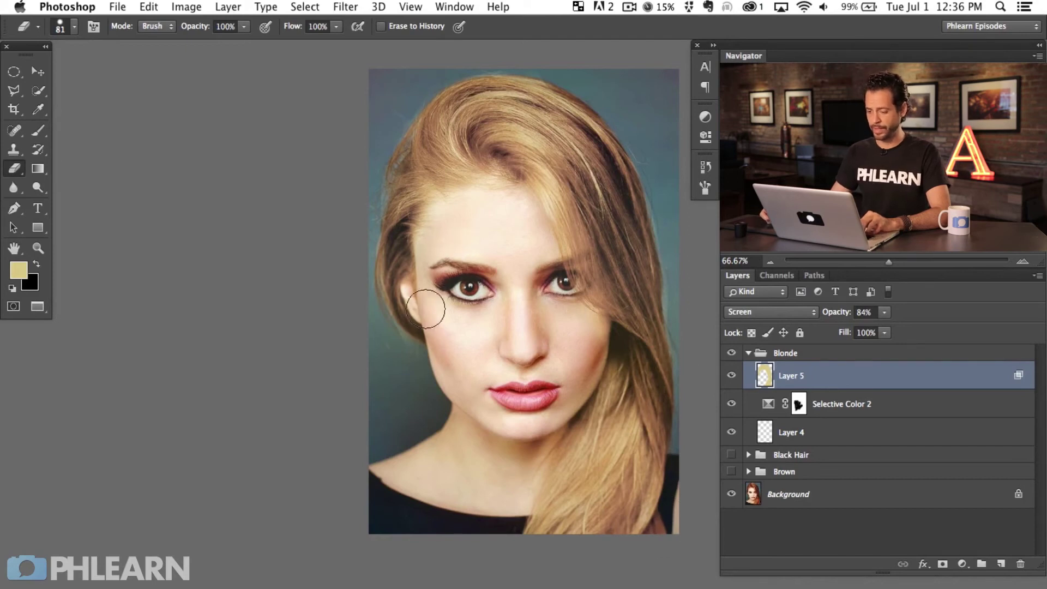
click(734, 374)
click(734, 375)
click(734, 374)
click(734, 374)
click(734, 375)
click(734, 374)
- Erase the yellow softly at 30% flow along the forehead hairline and check the layer's effect off and on
key(shift+3)
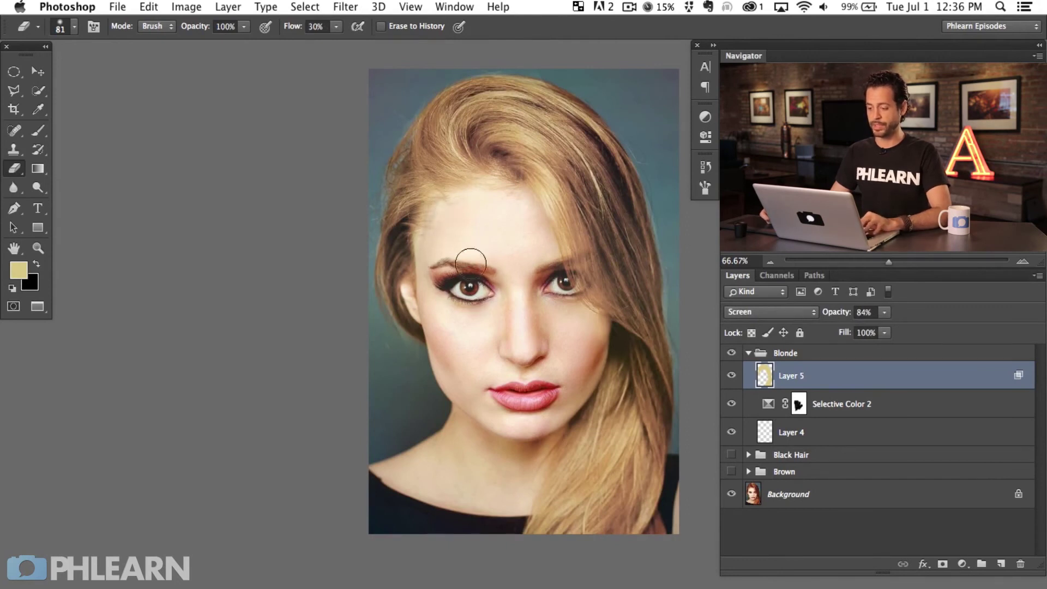
key(x)
key(x)
mouse_move(433, 208)
mouse_down()
mouse_move(448, 208)
mouse_move(435, 190)
mouse_move(425, 195)
mouse_up()
key(x)
key(x)
key(b)
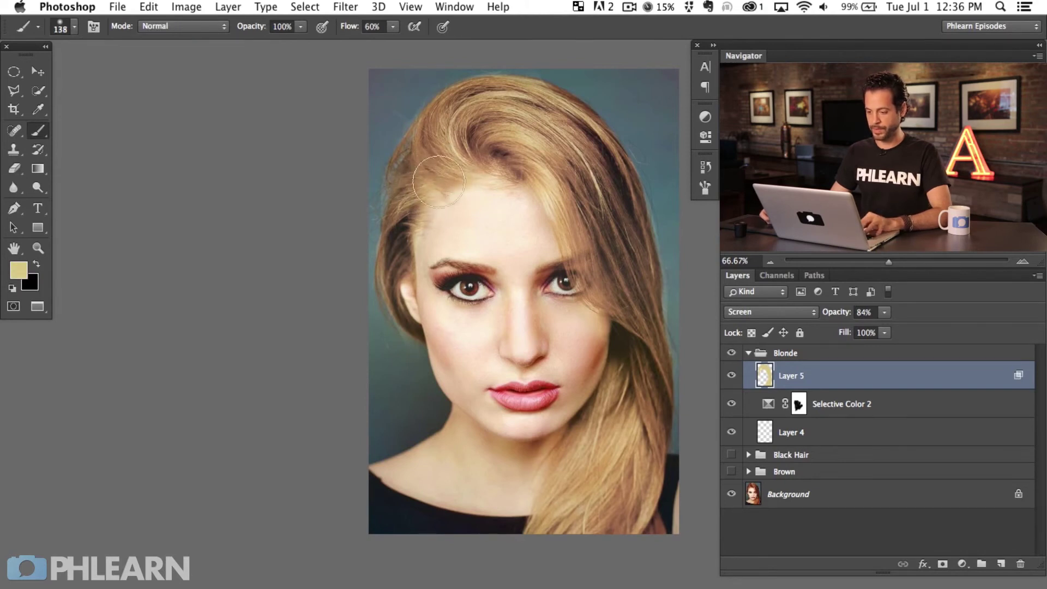
drag(651, 408, 593, 405)
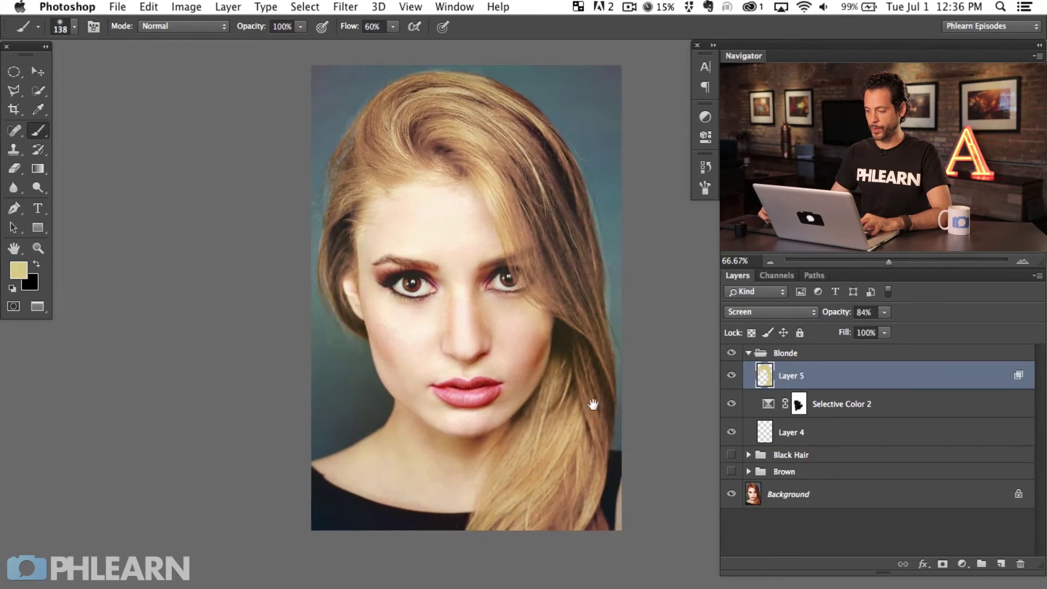
click(732, 375)
click(732, 376)
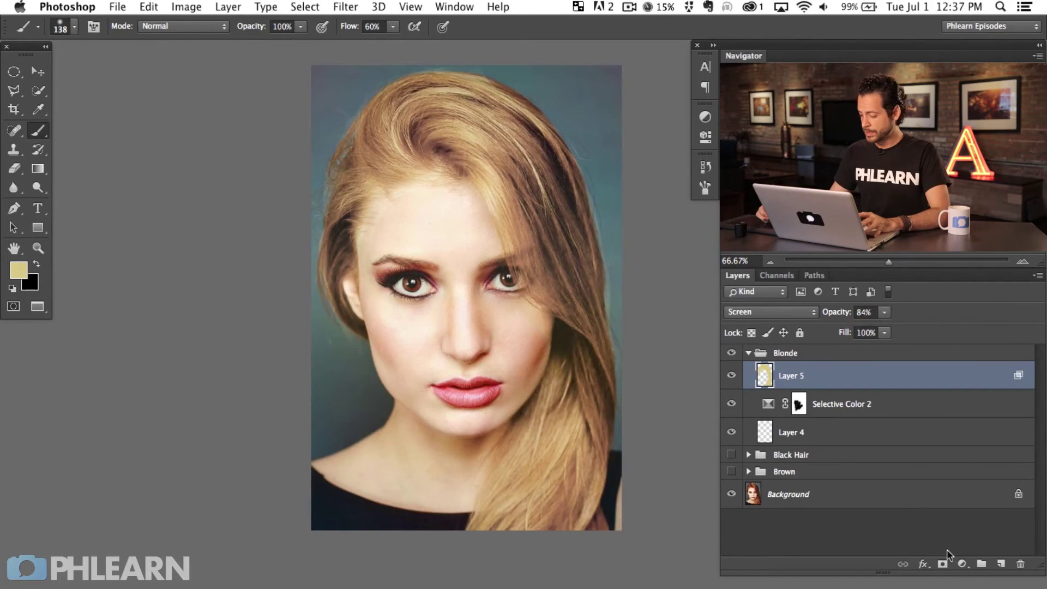
- Add a Levels adjustment layer above the yellow layer and raise the red channel's black output level to 89
click(963, 564)
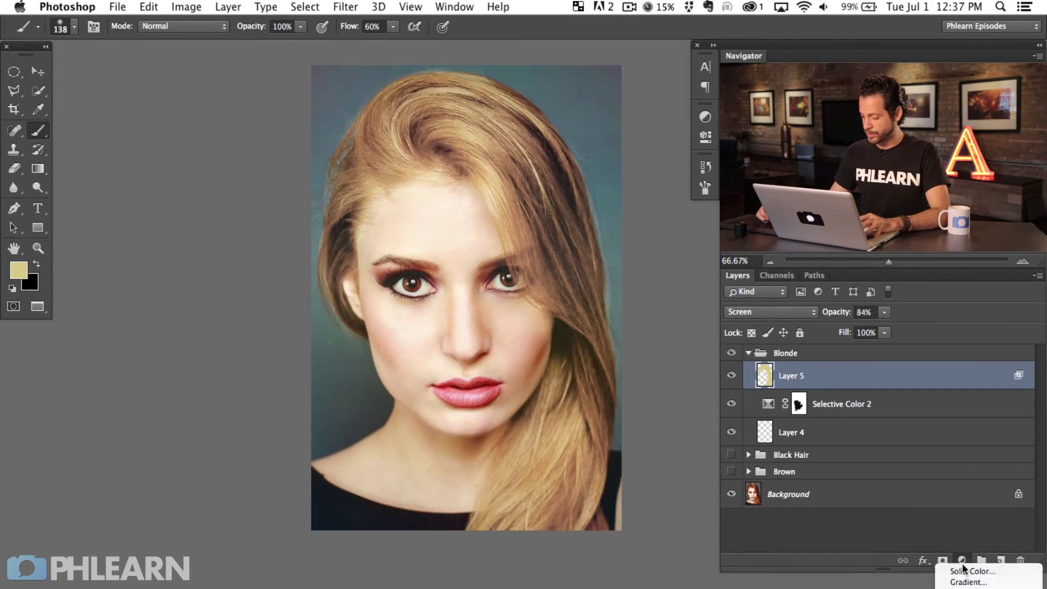
click(970, 548)
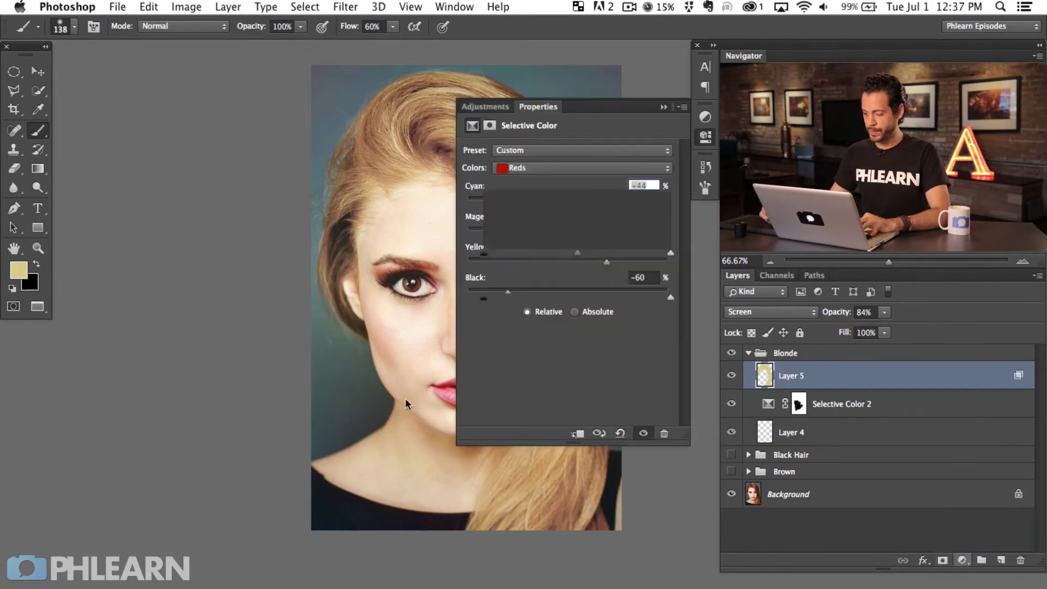
drag(398, 381, 236, 422)
click(551, 175)
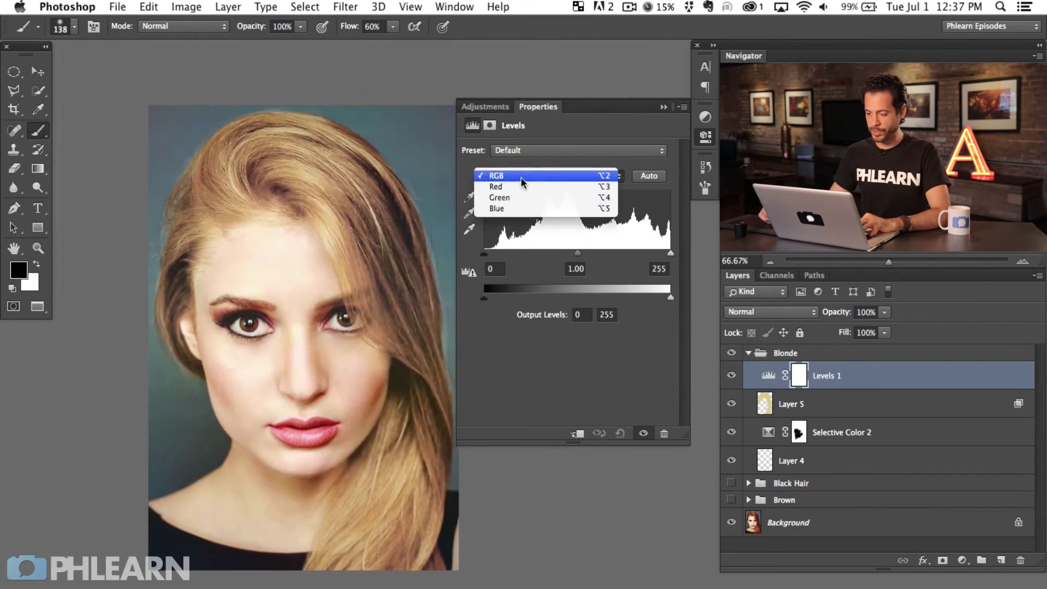
click(523, 186)
mouse_move(498, 303)
mouse_down()
mouse_move(632, 304)
mouse_move(537, 304)
mouse_up()
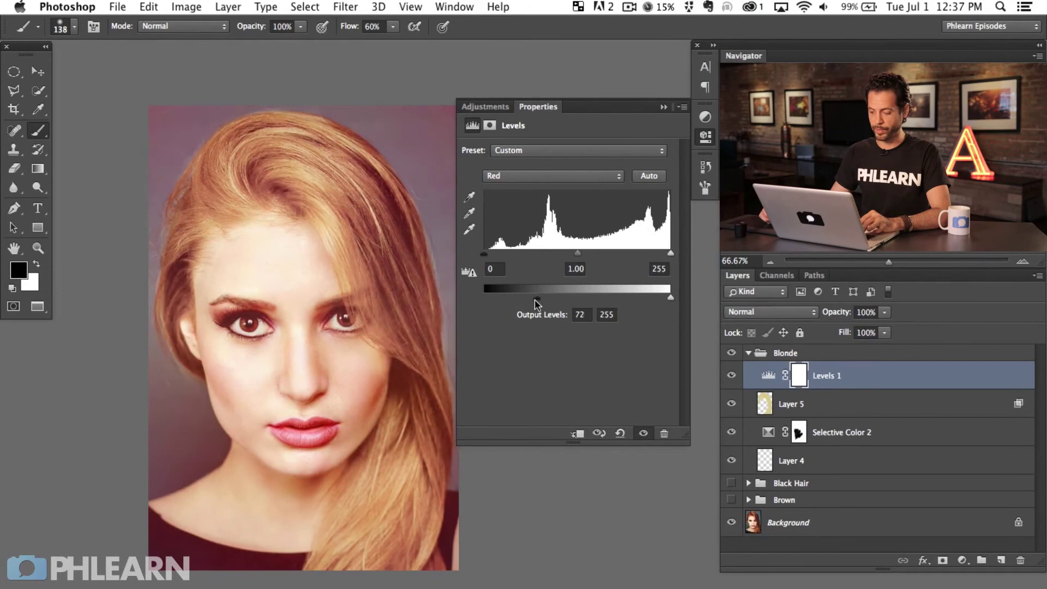
- Raise the black output level of the Levels green channel to 37, rechecking the red channel along the way
click(515, 176)
click(515, 188)
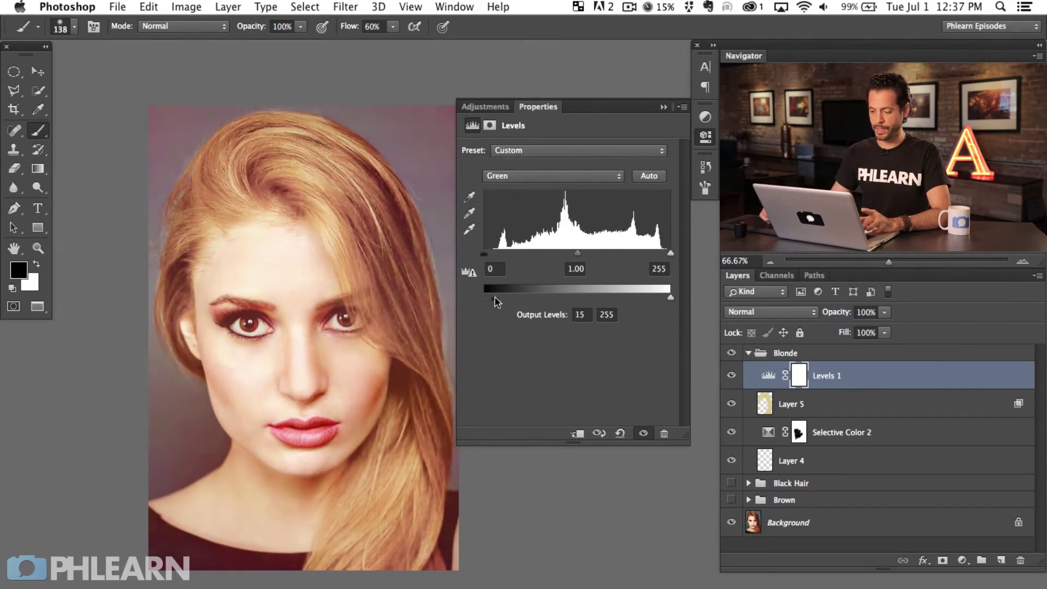
drag(500, 297, 528, 301)
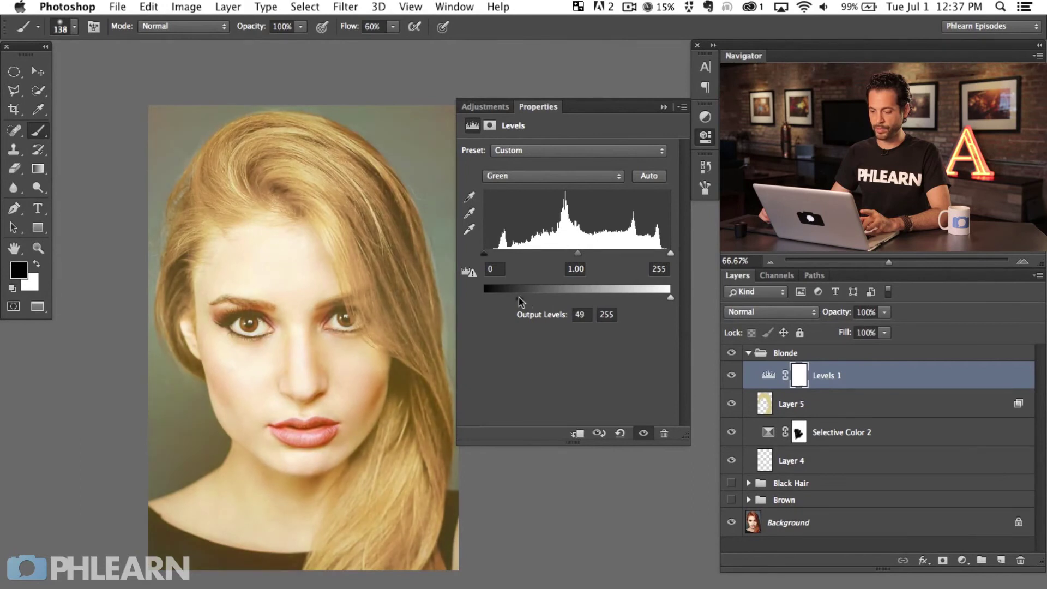
mouse_move(521, 301)
mouse_down()
mouse_move(538, 299)
mouse_move(513, 299)
mouse_up()
click(511, 176)
click(505, 163)
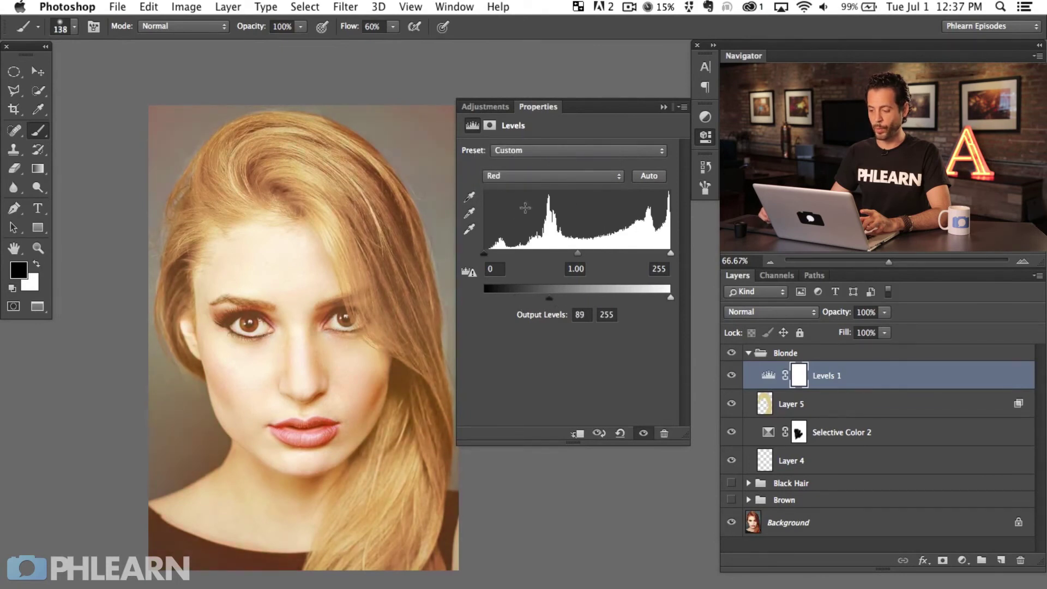
click(513, 176)
click(505, 187)
mouse_move(525, 297)
mouse_down()
mouse_move(514, 294)
mouse_move(552, 293)
mouse_move(478, 299)
mouse_move(520, 302)
mouse_move(510, 297)
mouse_up()
mouse_move(399, 336)
mouse_down()
mouse_move(416, 338)
mouse_move(411, 345)
mouse_up()
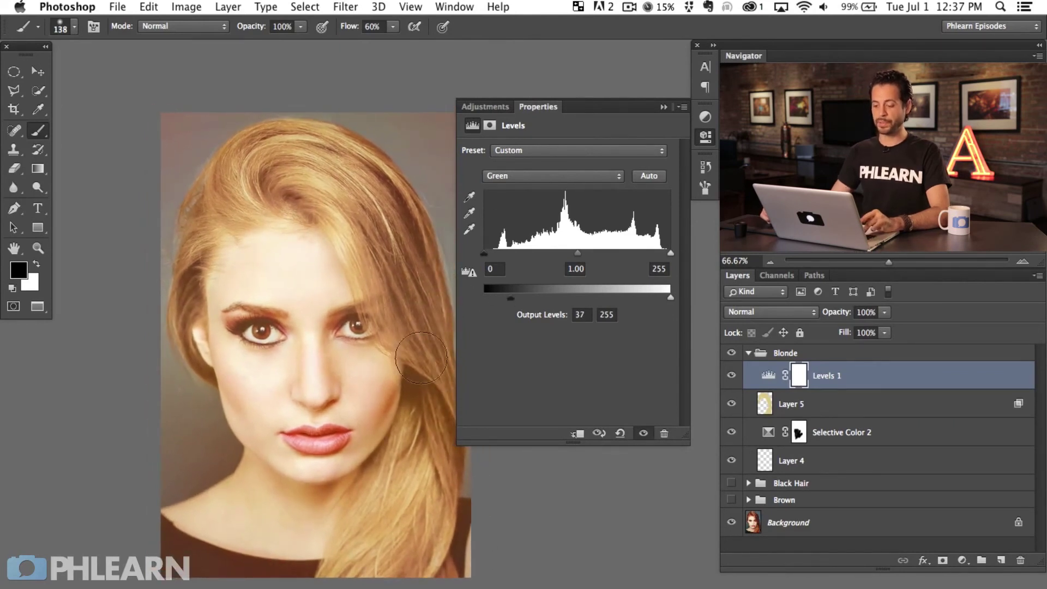
- Set the Levels RGB black input level to 23 and compare the image with the adjustment off and on
click(505, 182)
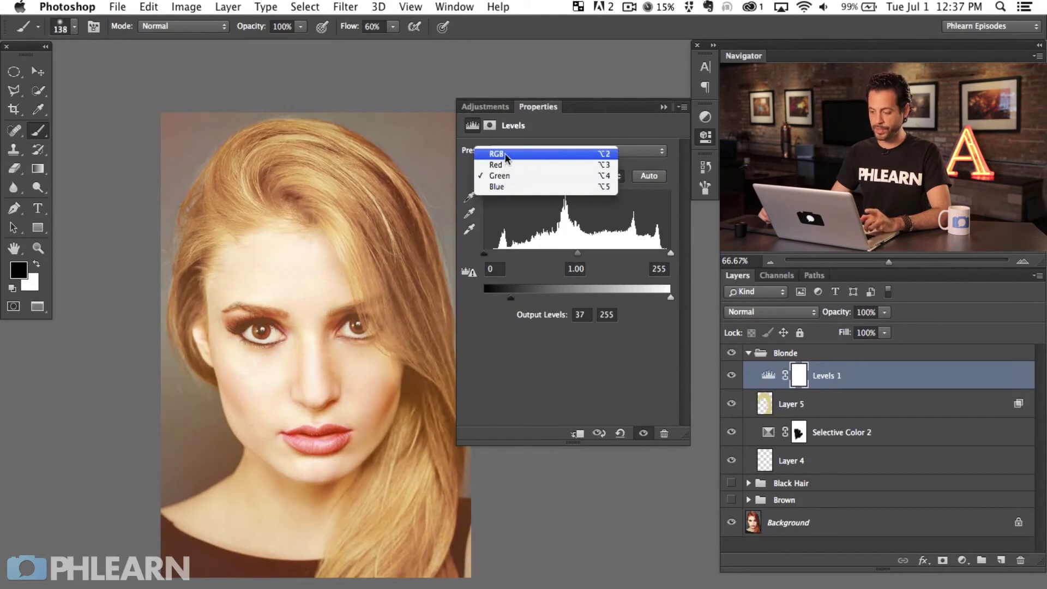
click(505, 153)
drag(485, 254, 496, 255)
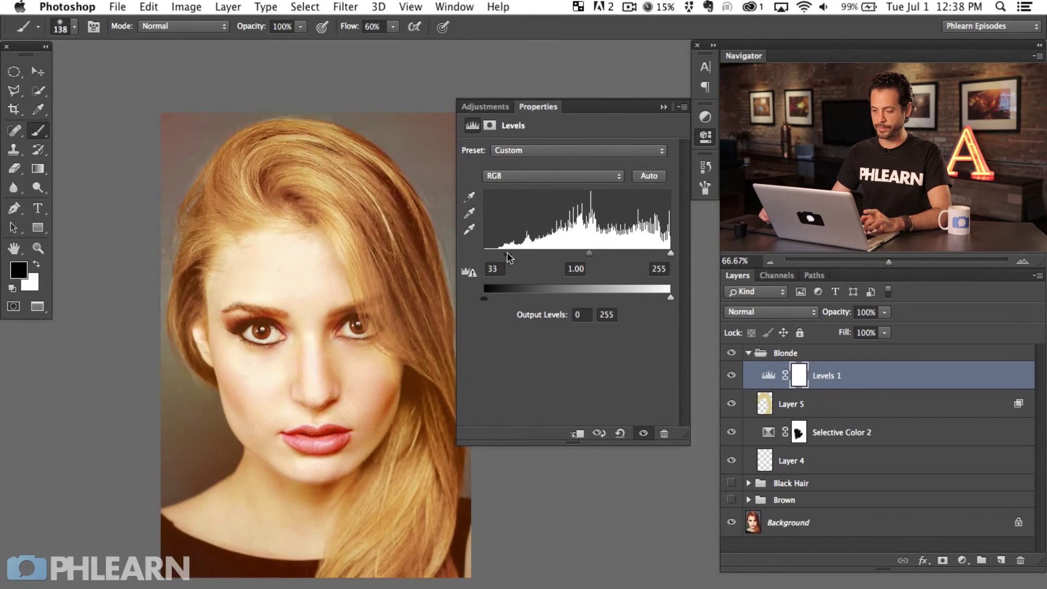
click(732, 375)
click(732, 374)
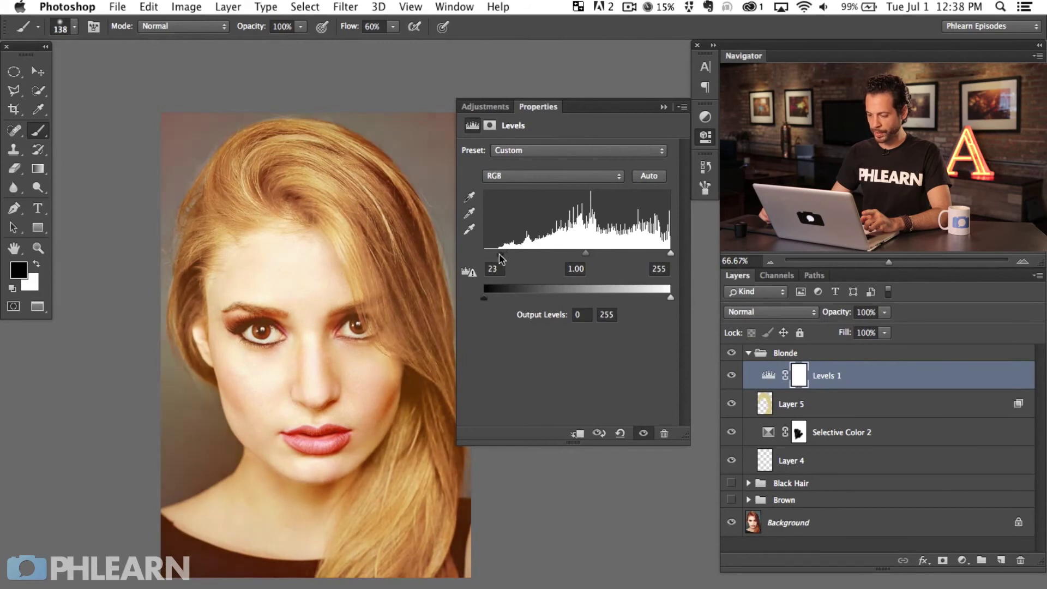
click(706, 138)
- Invert the Levels mask to black and paint white over all of the hair at 40% flow
drag(492, 351, 574, 345)
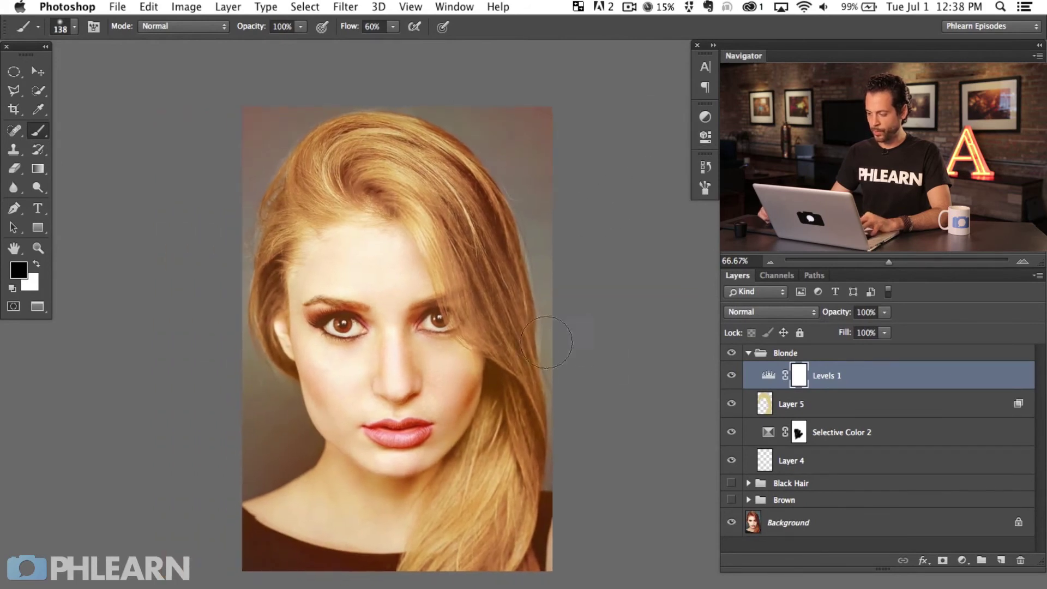
key(super+i)
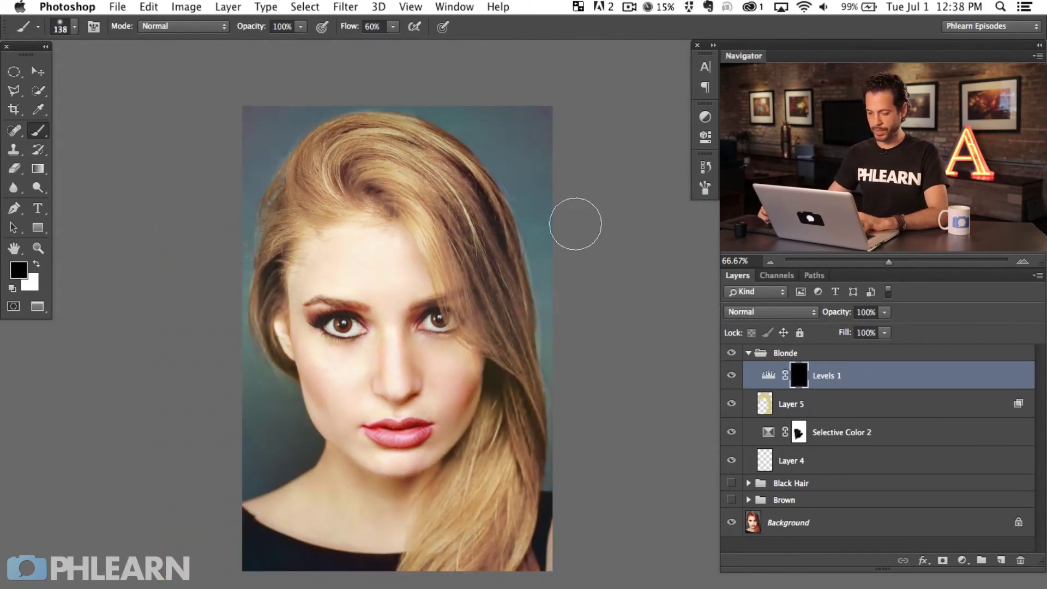
key(x)
key(shift+4)
drag(463, 245, 486, 284)
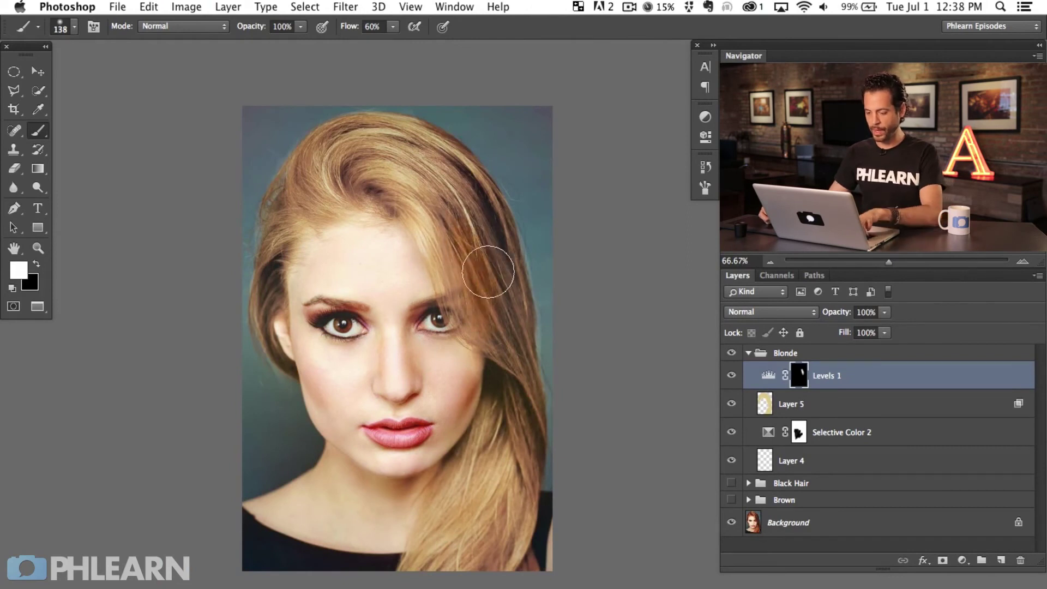
mouse_move(441, 207)
mouse_down()
mouse_move(499, 271)
mouse_move(488, 236)
mouse_move(516, 341)
mouse_move(507, 394)
mouse_move(473, 276)
mouse_move(514, 440)
mouse_move(518, 378)
mouse_move(515, 538)
mouse_move(493, 548)
mouse_move(509, 345)
mouse_move(437, 539)
mouse_up()
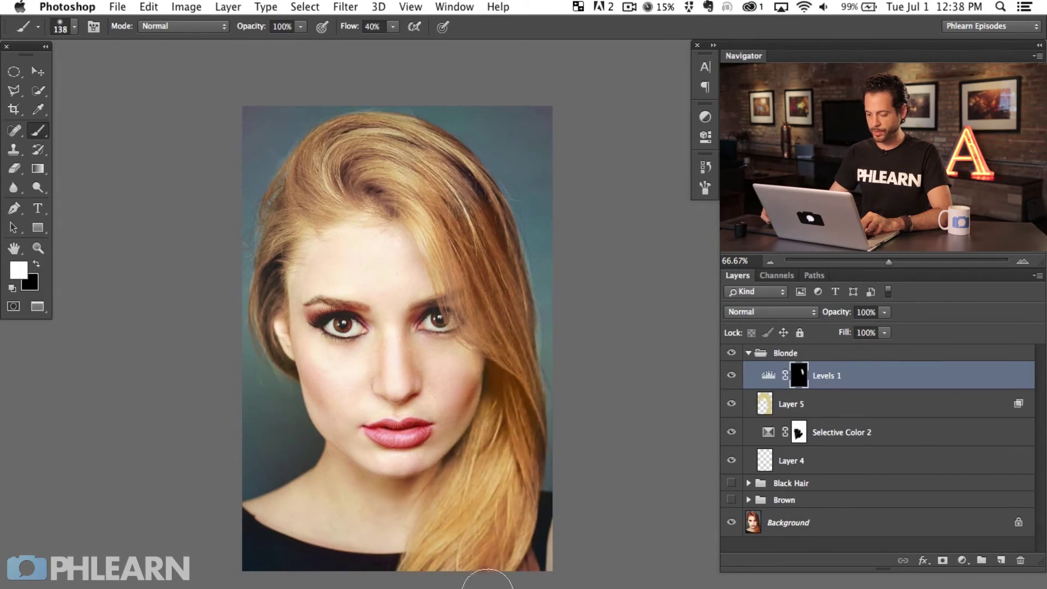
mouse_move(505, 391)
mouse_down()
mouse_move(479, 208)
mouse_move(477, 244)
mouse_move(425, 177)
mouse_up()
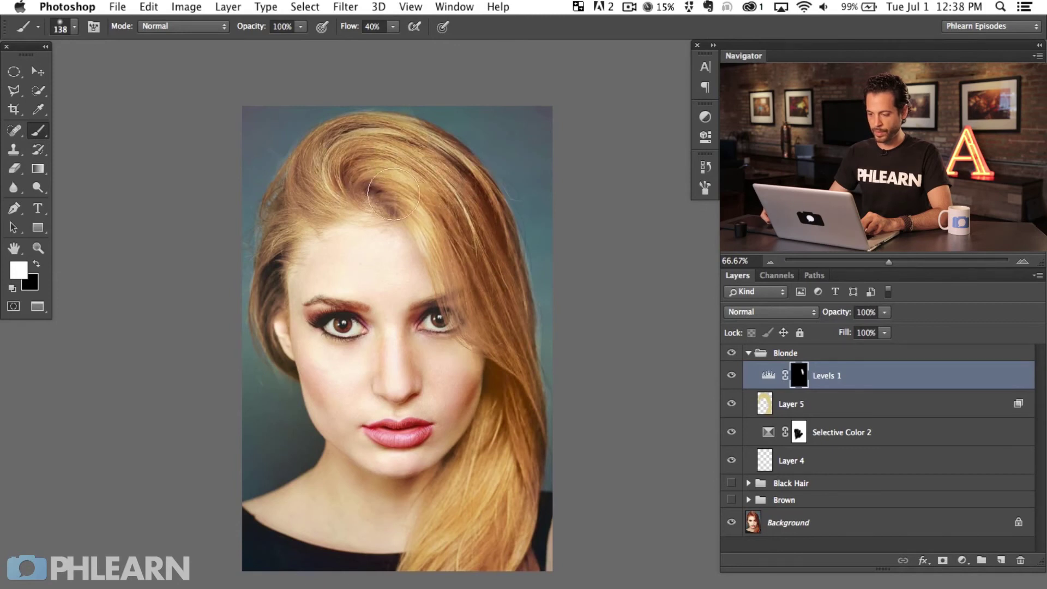
mouse_move(307, 188)
mouse_down()
mouse_move(265, 227)
mouse_move(266, 281)
mouse_move(281, 300)
mouse_move(267, 315)
mouse_move(282, 353)
mouse_up()
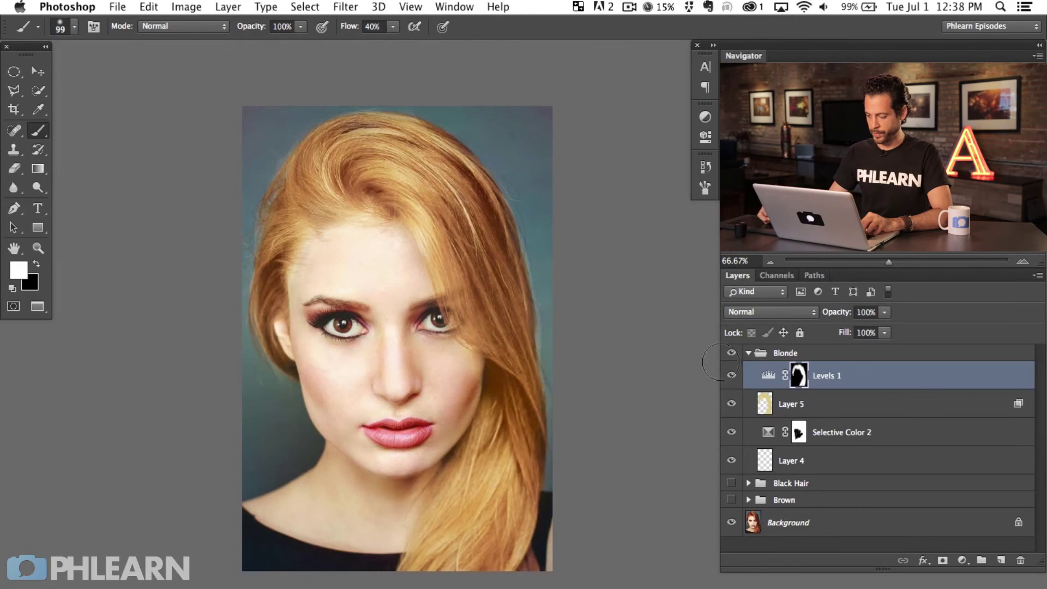
- Compare the hair with and without the Levels layer and lower its opacity to 44%
click(733, 376)
click(733, 377)
click(734, 378)
click(734, 378)
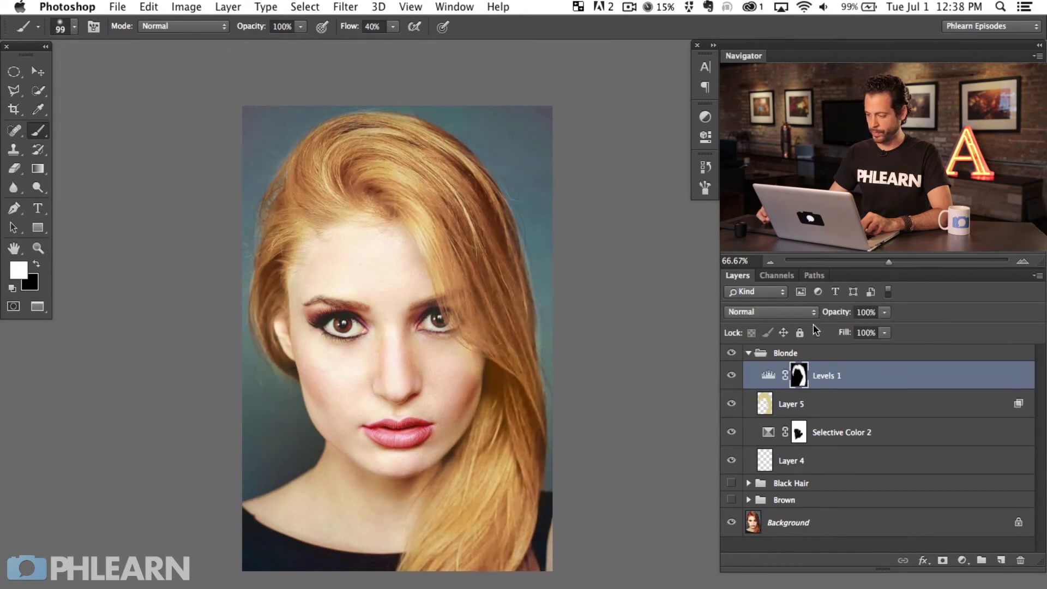
drag(838, 313, 829, 316)
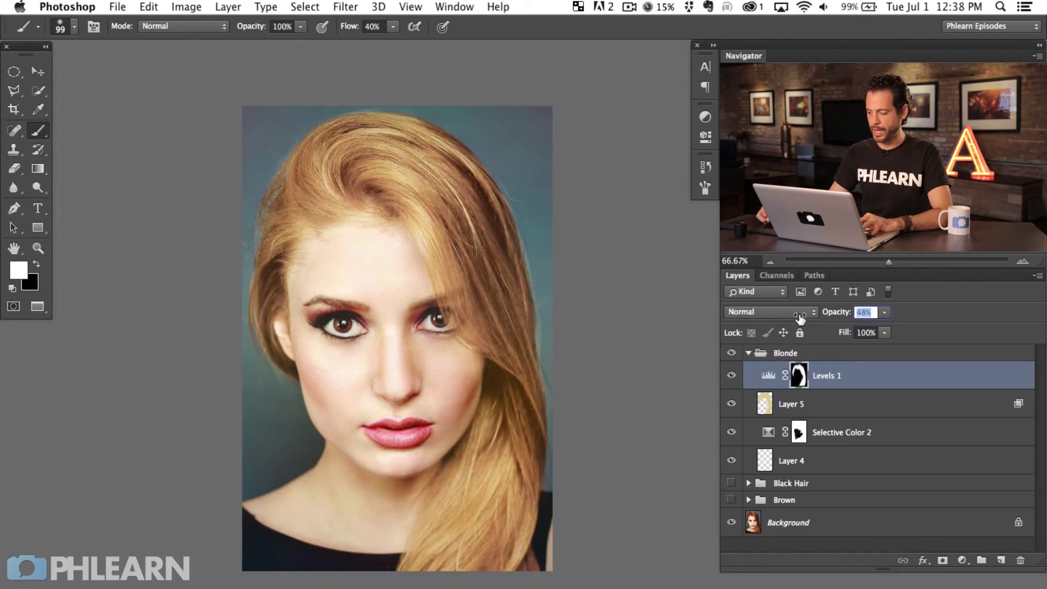
drag(527, 404, 576, 399)
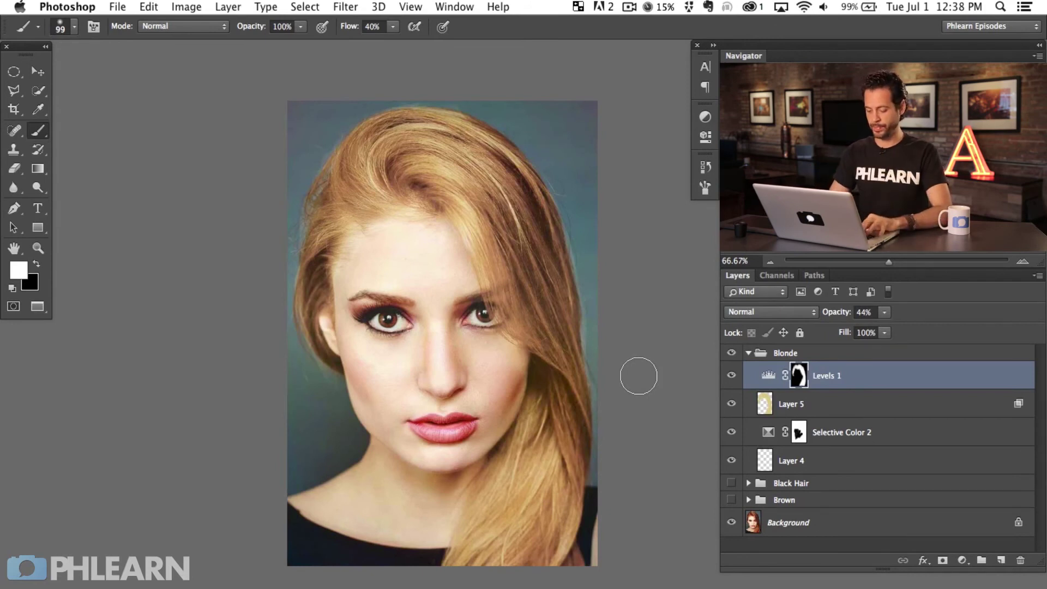
- Create a new layer above Levels 1 and paint white highlights over the crown, side and lower lengths of the hair
key(super+alt+shift+n)
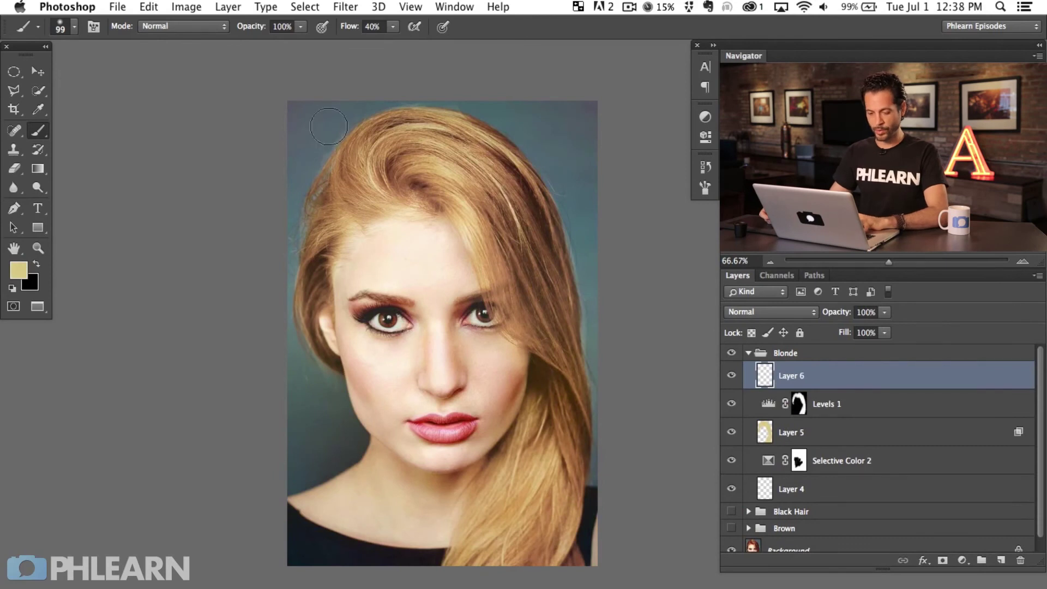
key(d)
key(x)
mouse_move(414, 185)
mouse_down()
mouse_move(444, 169)
mouse_move(474, 210)
mouse_move(494, 207)
mouse_move(474, 244)
mouse_move(445, 166)
mouse_up()
mouse_move(412, 131)
mouse_down()
mouse_move(375, 137)
mouse_move(351, 194)
mouse_move(340, 184)
mouse_move(332, 240)
mouse_move(316, 273)
mouse_up()
mouse_move(465, 187)
mouse_down()
mouse_move(544, 270)
mouse_move(533, 496)
mouse_move(496, 533)
mouse_move(479, 533)
mouse_move(602, 472)
mouse_up()
scroll(491, 468, left, 3)
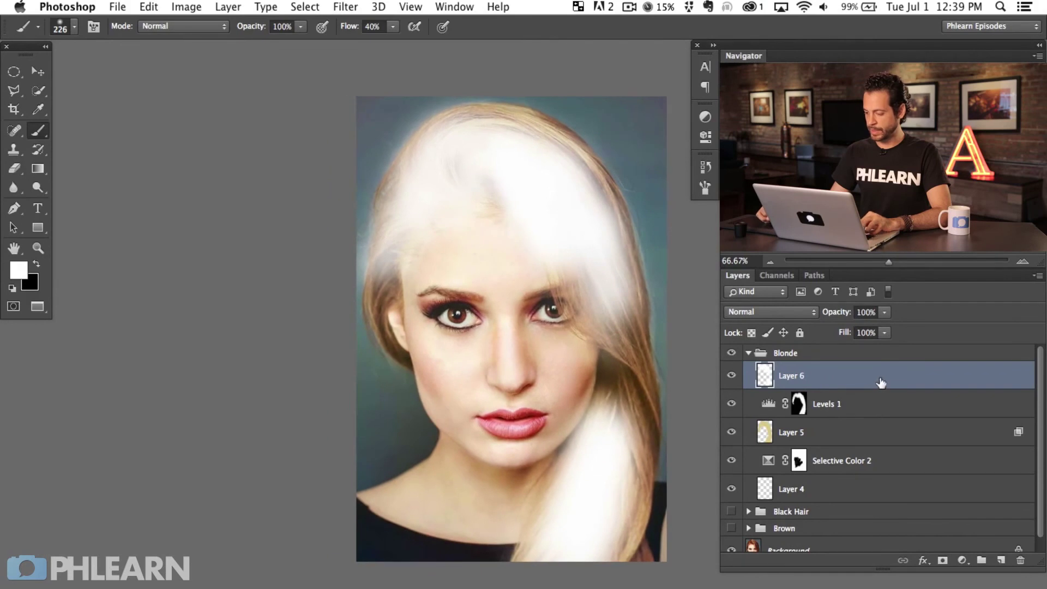
- Restrict the white layer to underlying highlights with Blend If, splitting the underlying black slider to 126 / 255
double_click(876, 380)
drag(581, 107, 227, 142)
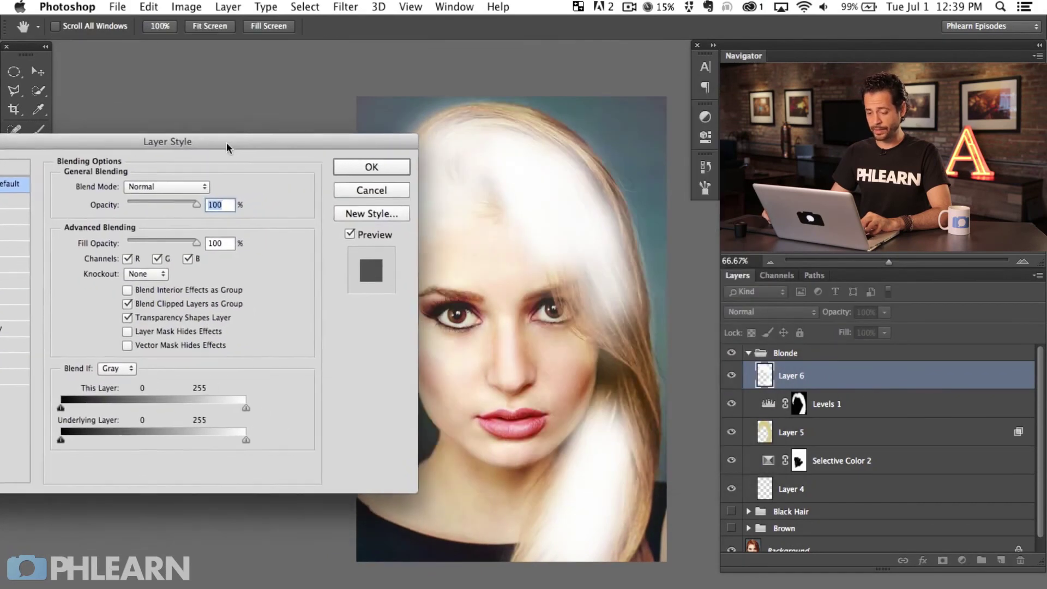
drag(321, 138, 277, 153)
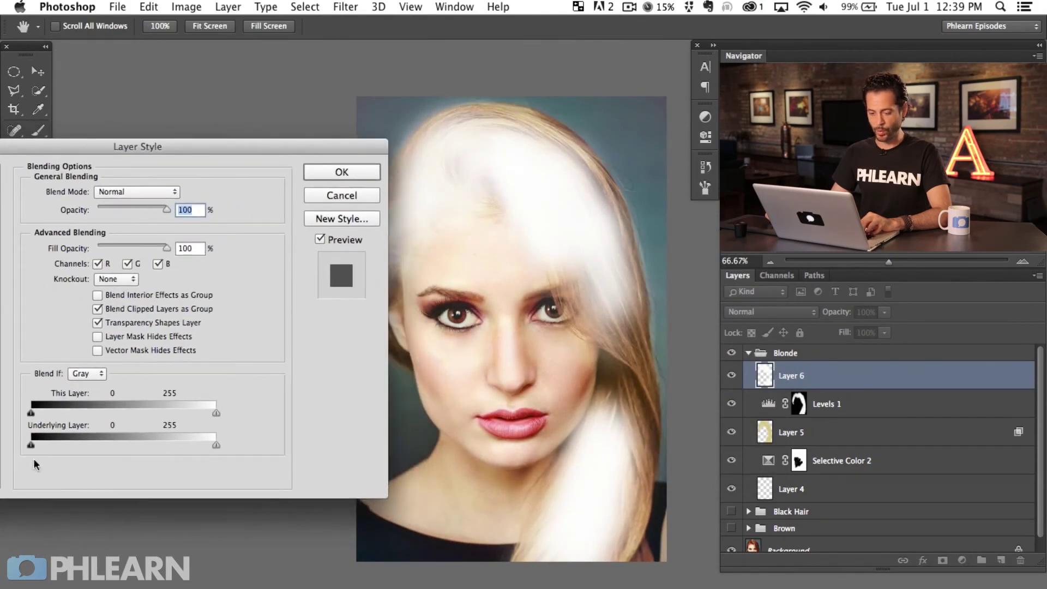
drag(77, 446, 209, 444)
drag(30, 445, 119, 445)
drag(211, 445, 245, 442)
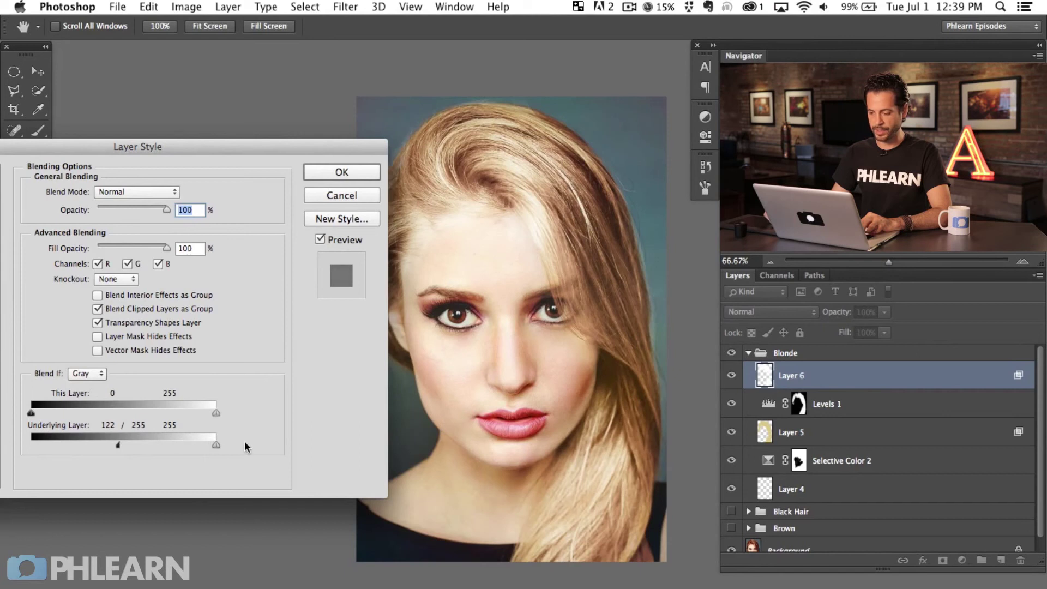
mouse_move(116, 446)
mouse_down()
mouse_move(165, 440)
mouse_move(131, 444)
mouse_up()
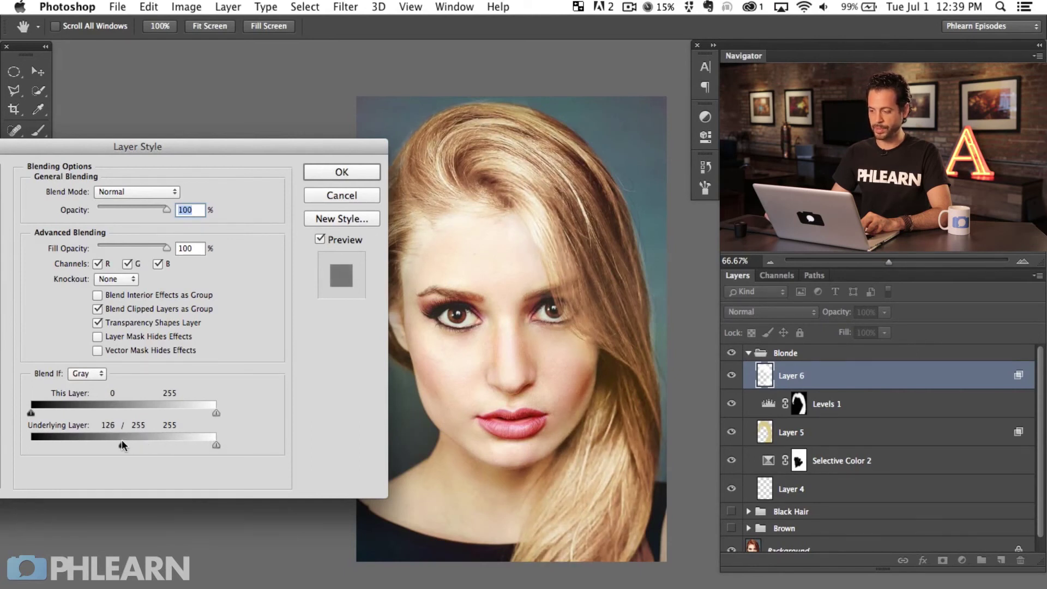
- Try Overlay on the white layer, then apply the Soft Light blend mode at 100% opacity
mouse_move(149, 206)
mouse_down()
mouse_move(107, 215)
mouse_move(143, 218)
mouse_move(124, 219)
mouse_move(132, 224)
mouse_move(165, 211)
mouse_up()
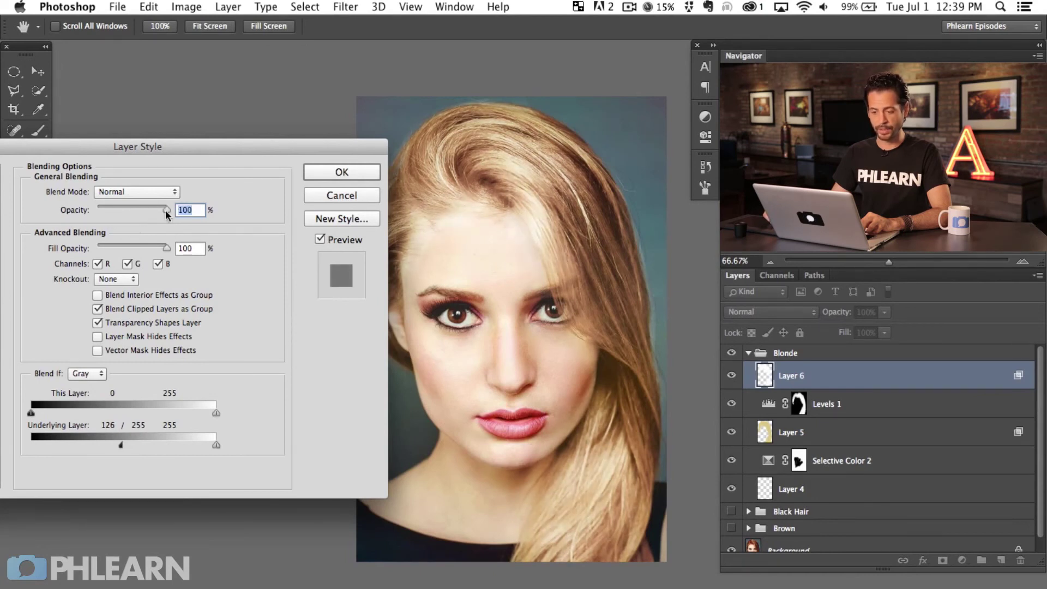
click(142, 192)
click(130, 350)
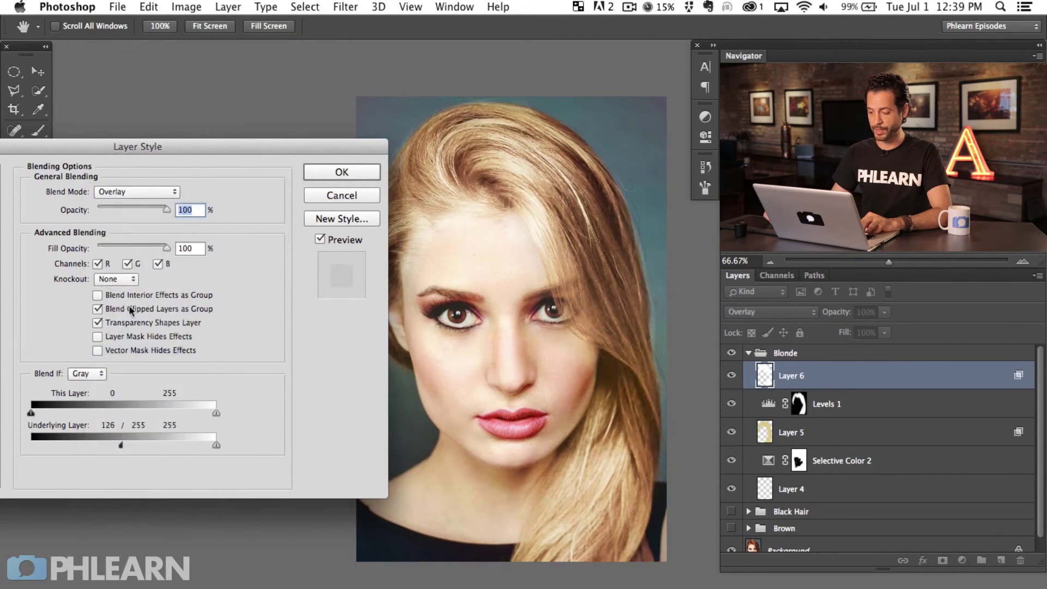
click(153, 197)
click(156, 206)
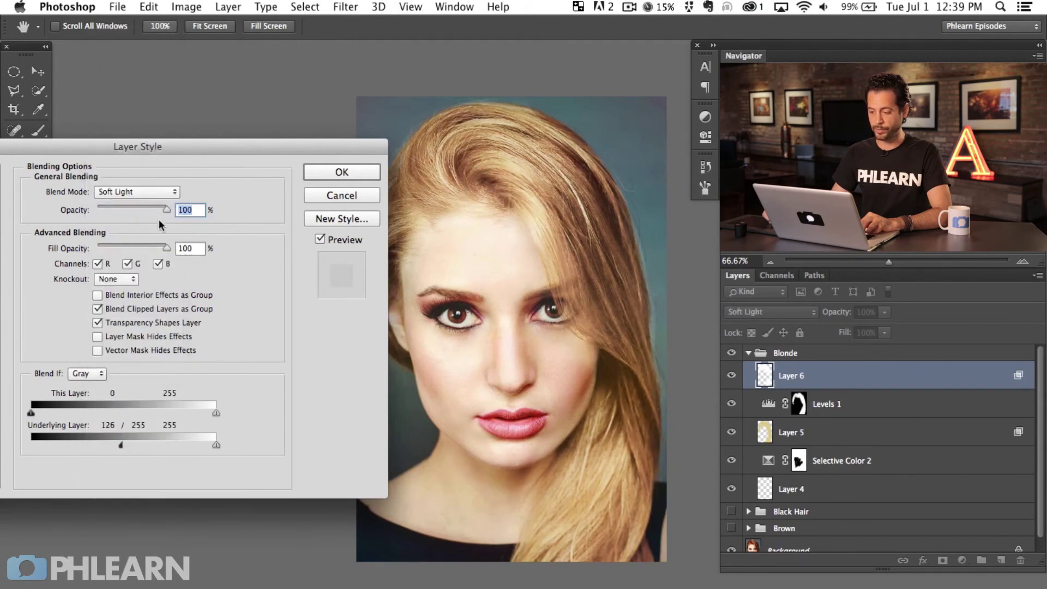
drag(110, 211, 204, 213)
click(322, 175)
key(b)
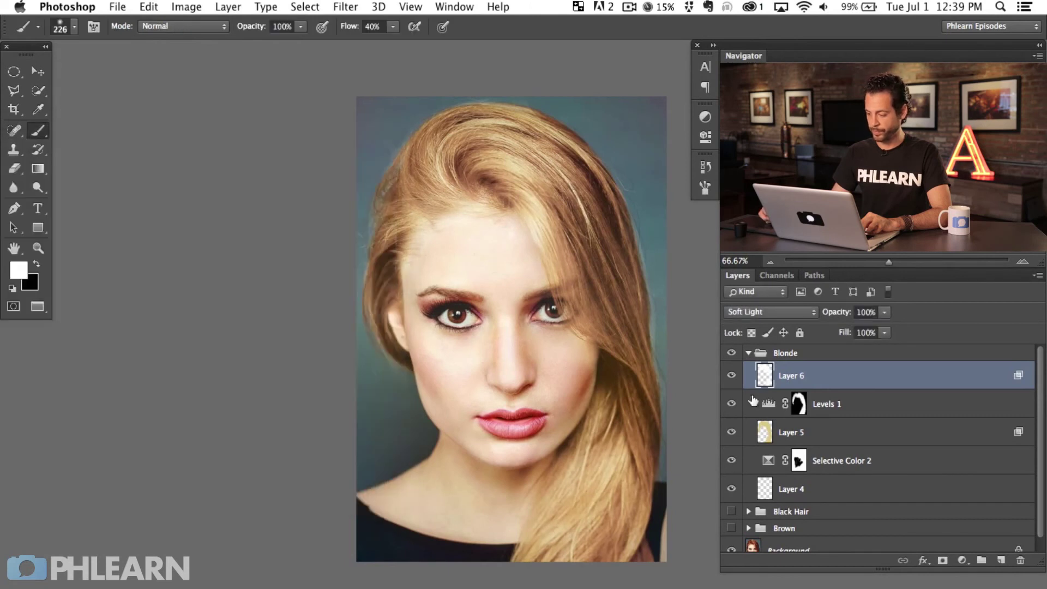
- Compare the hair with the white highlight layer repeatedly hidden and shown
click(724, 379)
click(725, 379)
click(725, 379)
click(725, 379)
click(726, 379)
click(725, 382)
click(726, 382)
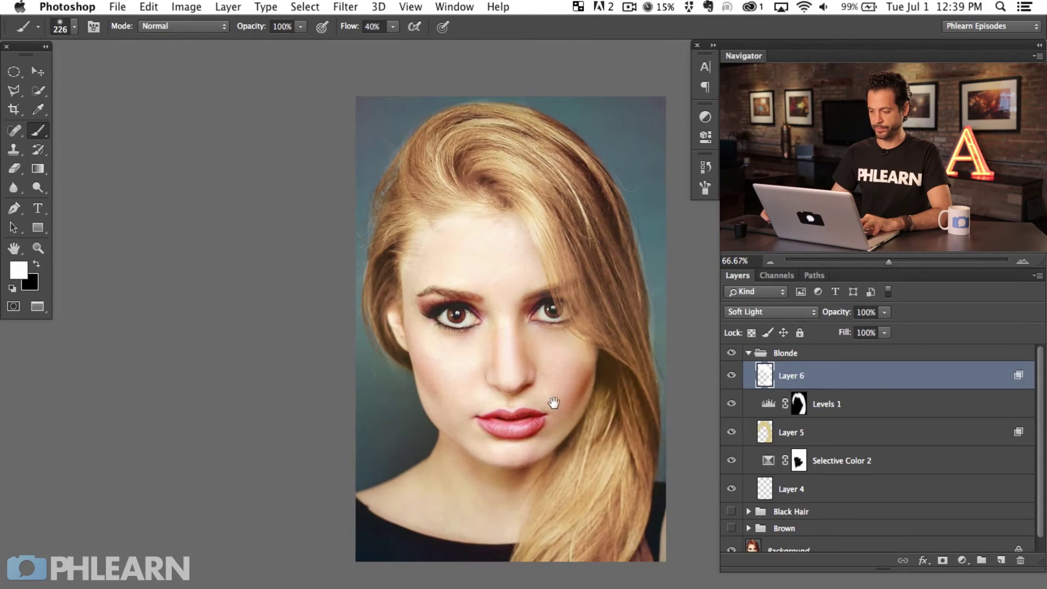
drag(554, 402, 477, 396)
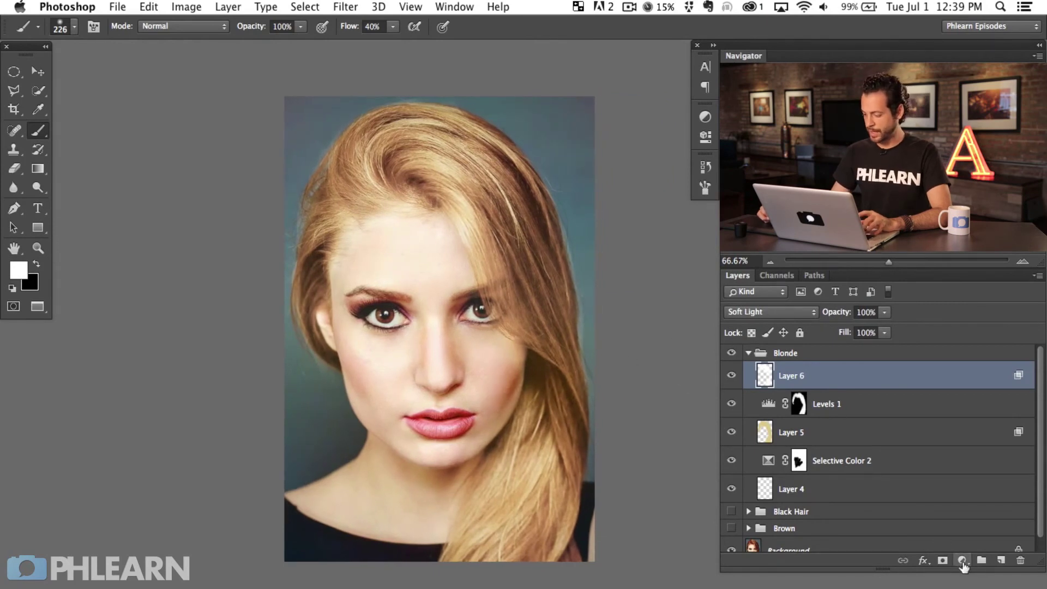
- Add a Hue/Saturation adjustment layer above the white highlight layer and set its hue to -5
click(963, 561)
click(972, 588)
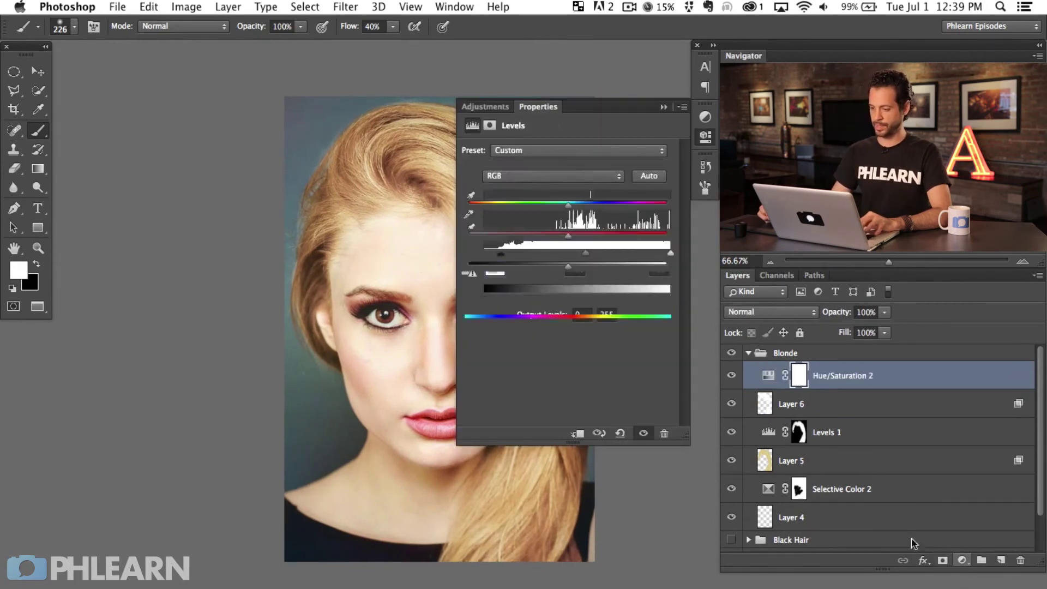
drag(395, 311, 288, 321)
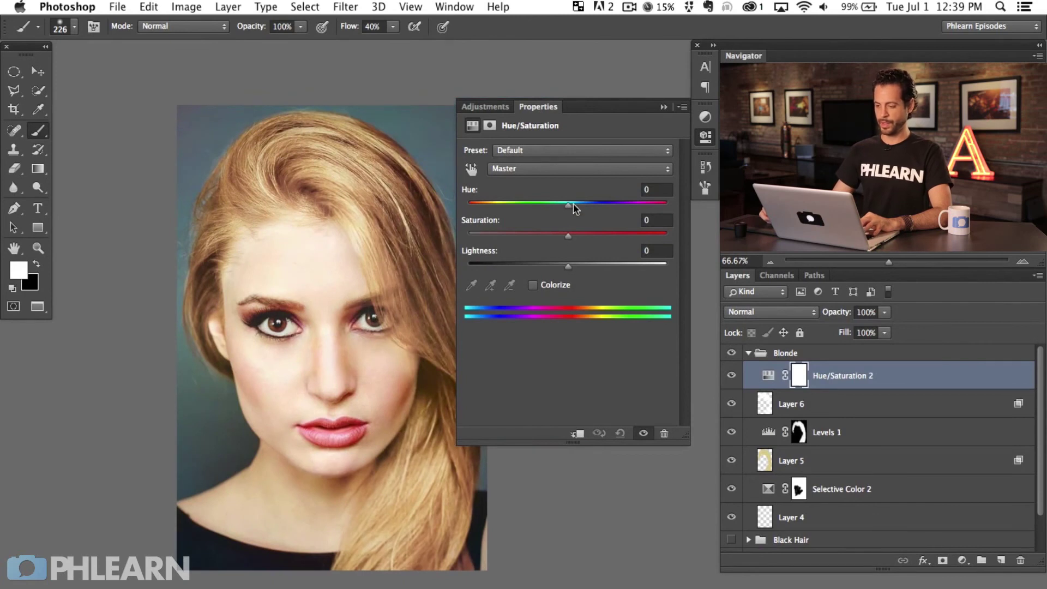
drag(568, 203, 562, 204)
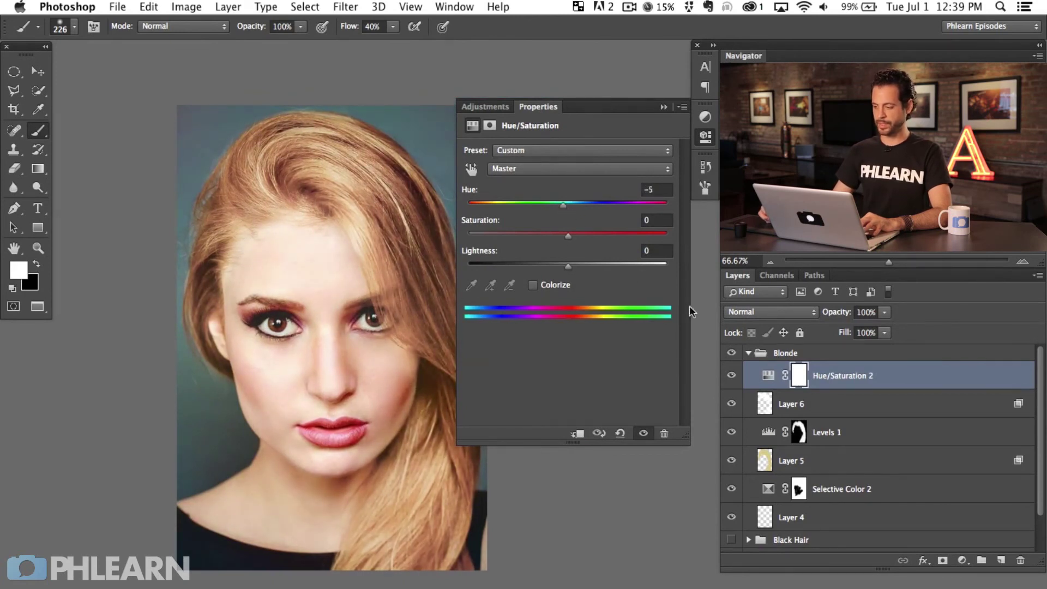
- Compare the hair with the Hue/Saturation adjustment repeatedly hidden and shown
click(731, 376)
click(732, 375)
click(732, 376)
click(732, 376)
click(734, 376)
click(732, 376)
click(734, 377)
click(732, 376)
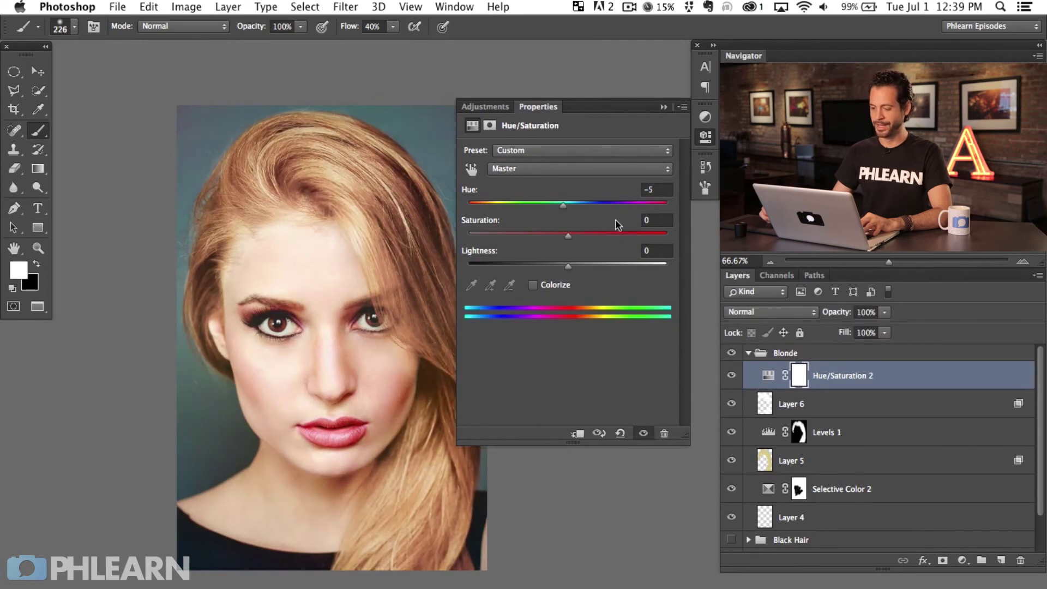
- Paint black at 60% flow on the Hue/Saturation layer's mask over the face to keep the skin unaffected
click(706, 138)
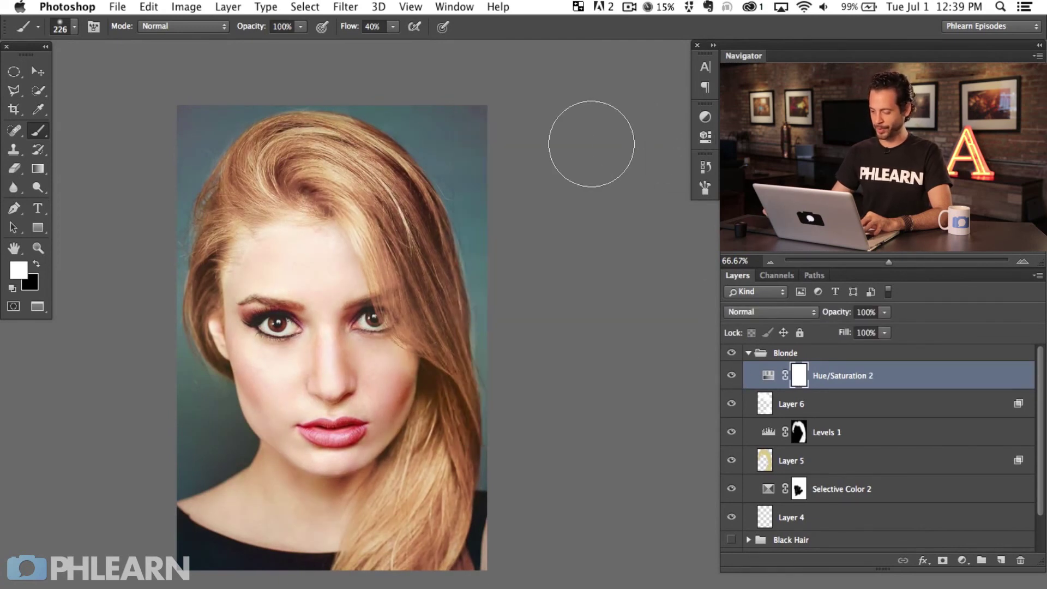
key(c)
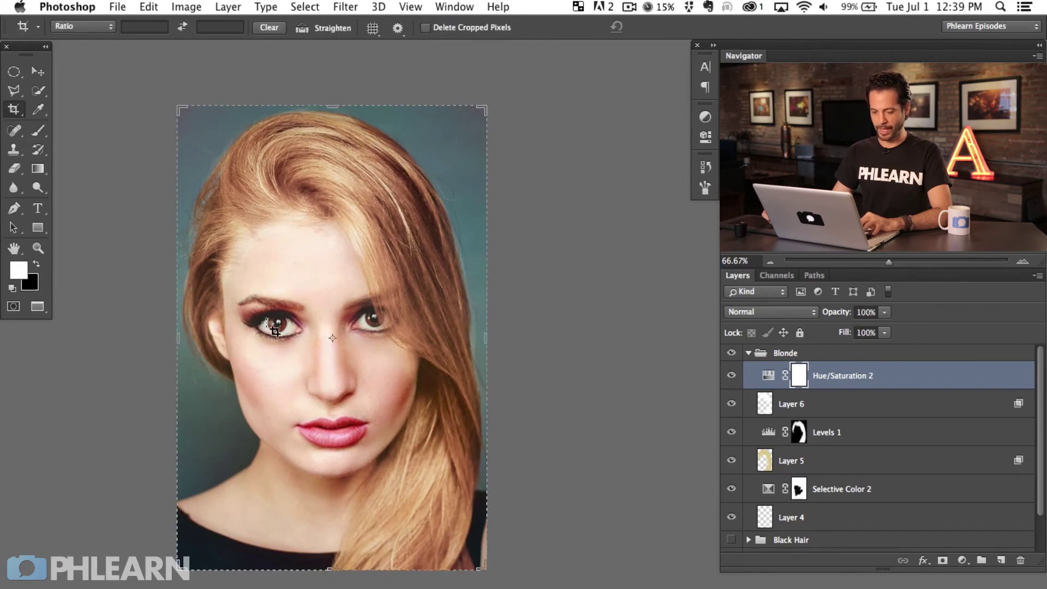
key(b)
key(x)
key(shift+6)
mouse_move(283, 369)
mouse_down()
mouse_move(278, 318)
mouse_move(296, 412)
mouse_move(364, 378)
mouse_move(293, 504)
mouse_move(311, 306)
mouse_move(273, 378)
mouse_up()
- Check the effect of the white highlight layer and the yellow paint layer by hiding and showing each
click(732, 410)
click(732, 406)
click(734, 463)
click(733, 462)
click(733, 461)
click(733, 461)
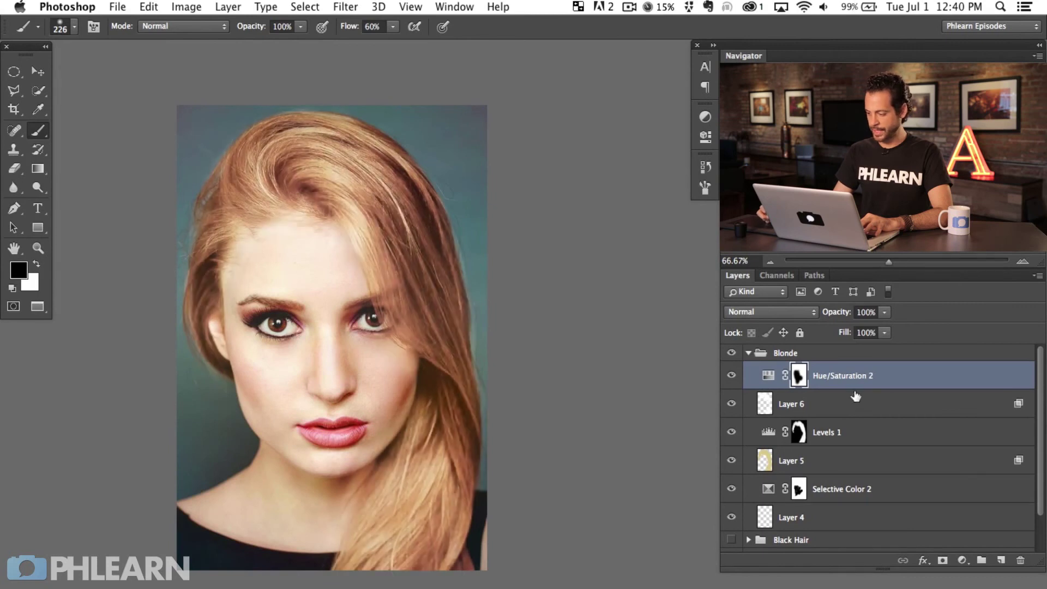
- Add a Curves adjustment layer that brightens the midtones from input 103 to output 153, and invert its mask to black
click(963, 561)
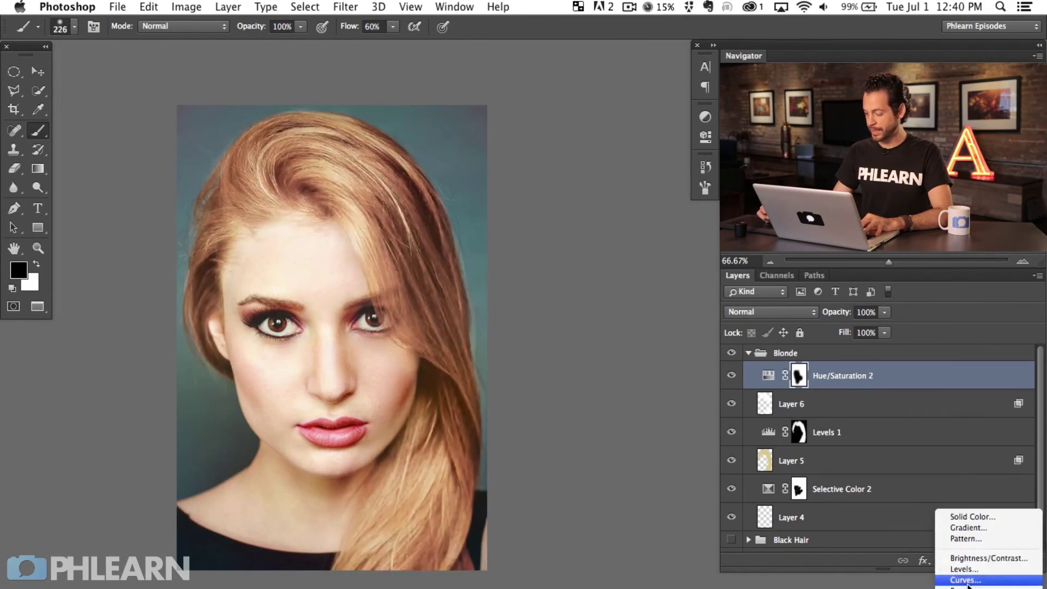
click(966, 580)
scroll(383, 328, right, 3)
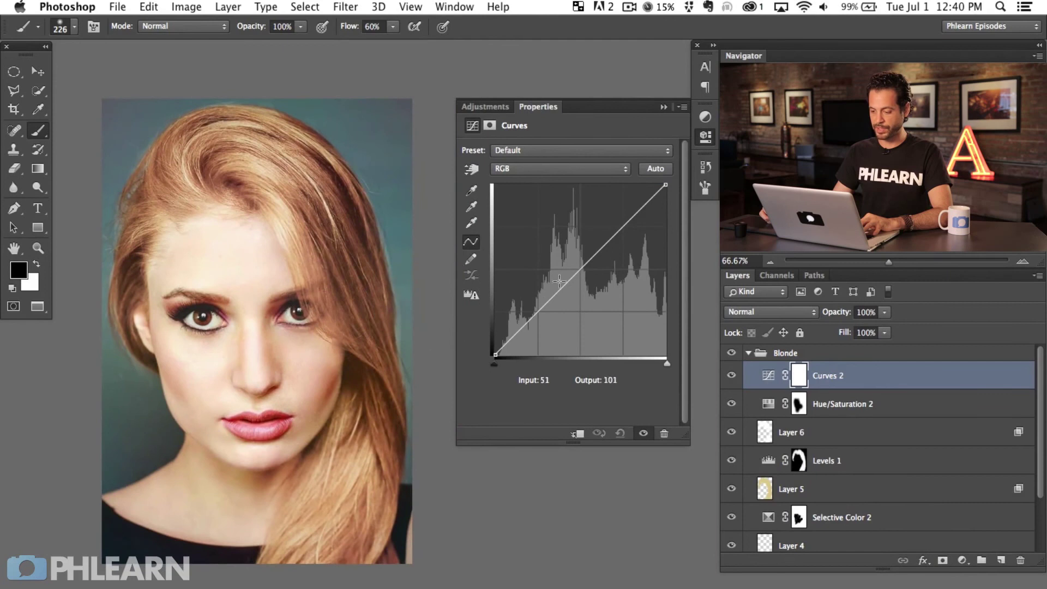
drag(572, 273, 564, 252)
key(super+i)
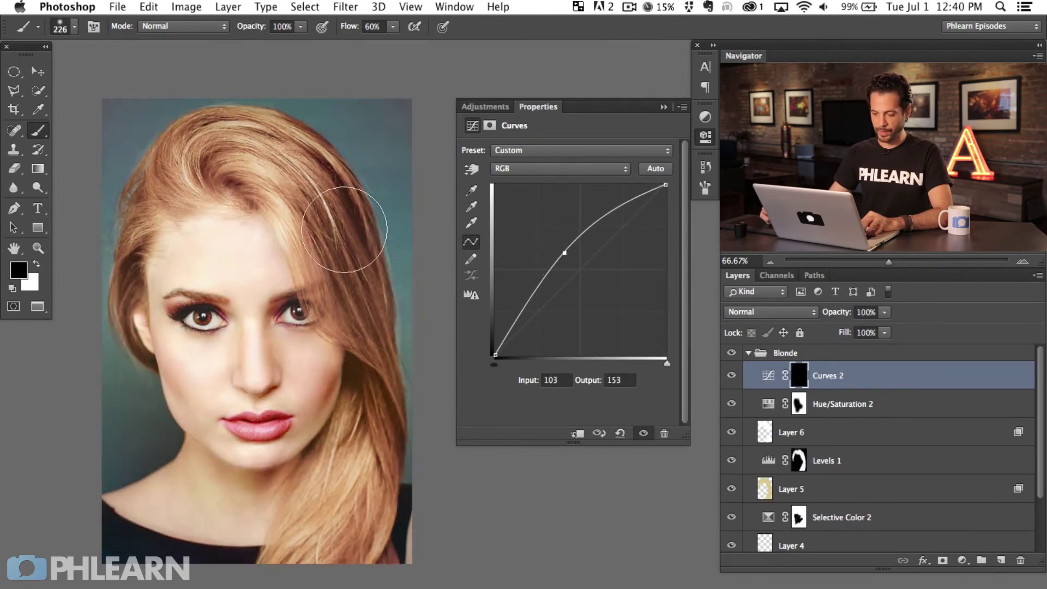
- Paint white on the Curves mask along the long hair falling over the image's right side
key(x)
mouse_move(355, 311)
mouse_down()
mouse_move(328, 240)
mouse_move(323, 284)
mouse_up()
drag(323, 287, 322, 246)
mouse_move(309, 203)
mouse_down()
mouse_move(327, 261)
mouse_move(339, 232)
mouse_move(329, 234)
mouse_up()
mouse_move(307, 156)
mouse_down()
mouse_move(355, 269)
mouse_move(379, 469)
mouse_up()
mouse_move(346, 216)
mouse_down()
mouse_move(382, 491)
mouse_move(367, 553)
mouse_up()
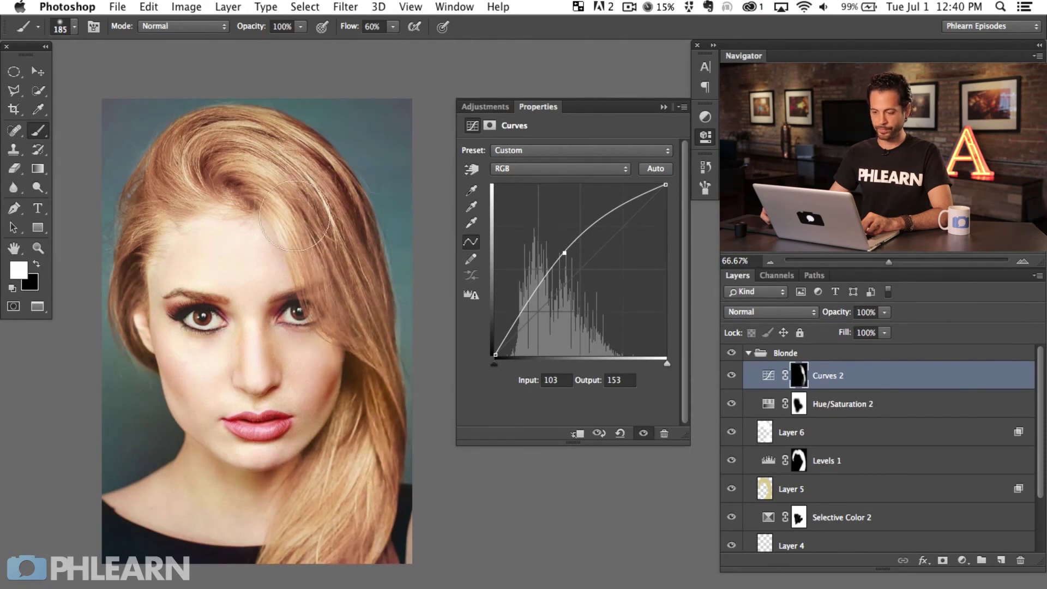
- Reveal the Curves brightening on the hair along the image's left side, using a smaller brush of 135
mouse_move(200, 164)
mouse_down()
mouse_move(169, 192)
mouse_move(129, 292)
mouse_move(134, 225)
mouse_up()
key(bracketleft)
drag(124, 310, 131, 357)
drag(122, 287, 118, 326)
- Refine the Curves mask with black around the upper hair and white on the strands at the image's right
key(x)
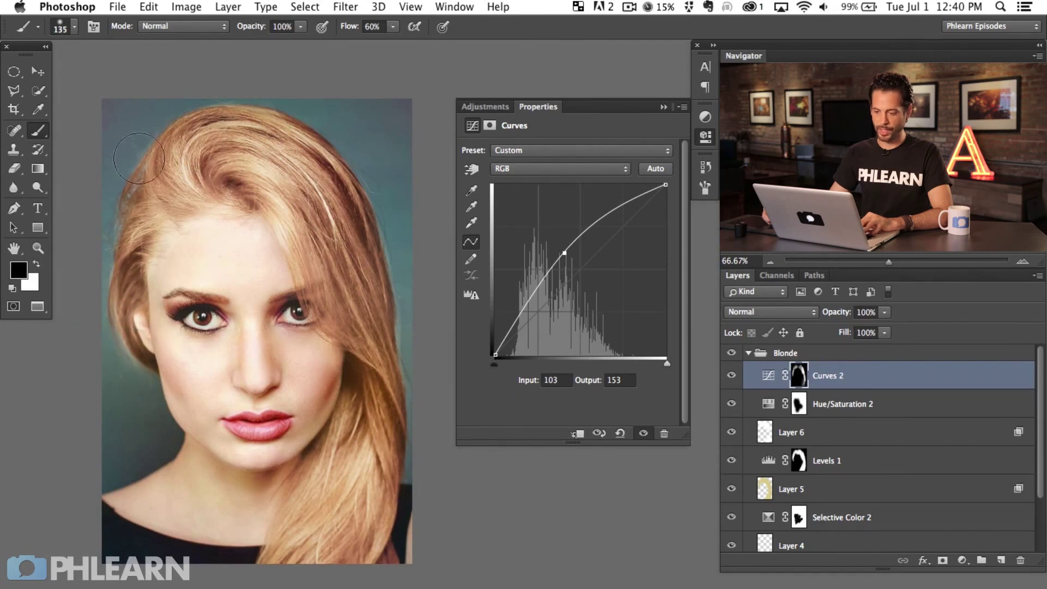
mouse_move(148, 178)
mouse_down()
mouse_move(257, 158)
mouse_move(284, 172)
mouse_move(300, 213)
mouse_move(285, 180)
mouse_up()
key(x)
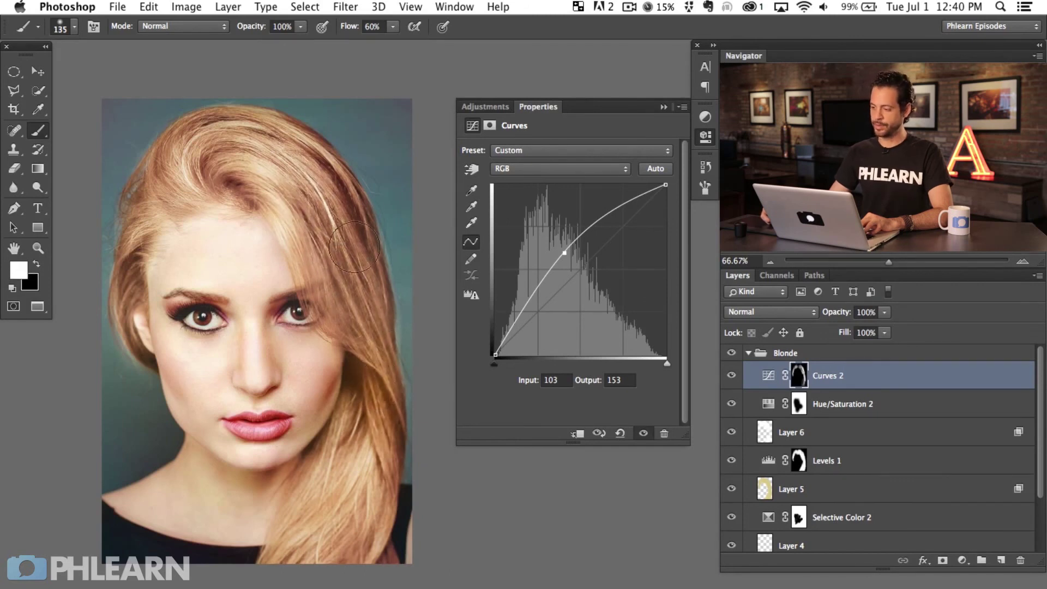
drag(293, 164, 367, 301)
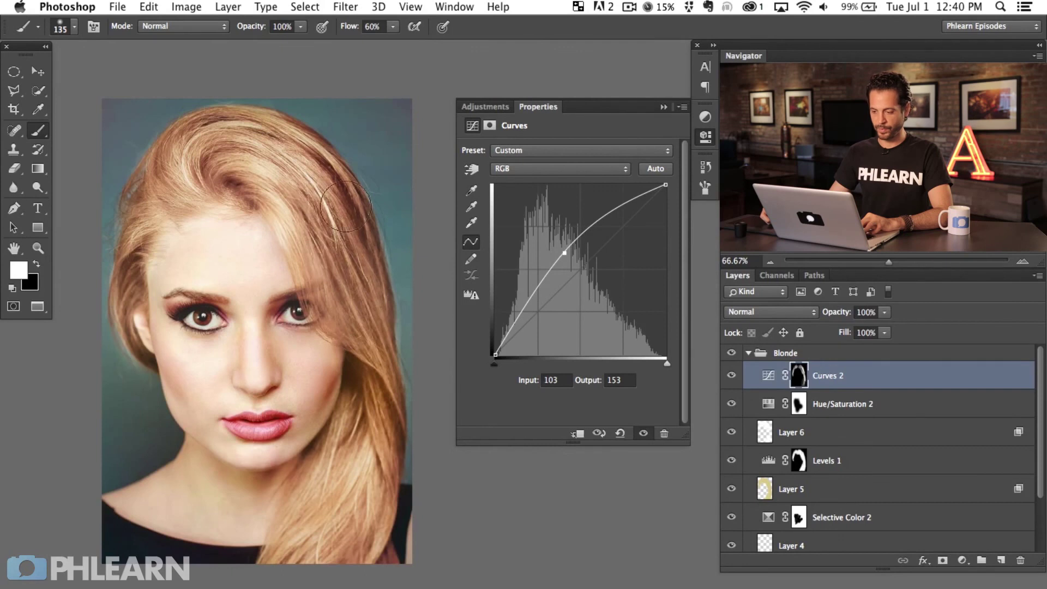
key(x)
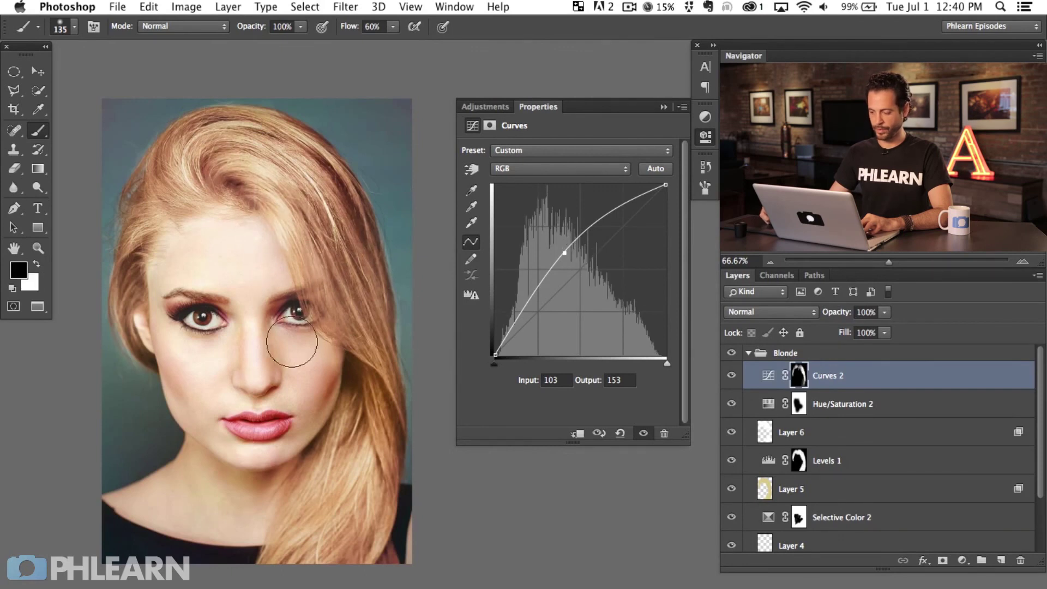
- Check the Hue/Saturation layer's effect on the blonde hair and set its saturation to -3
click(732, 404)
click(733, 405)
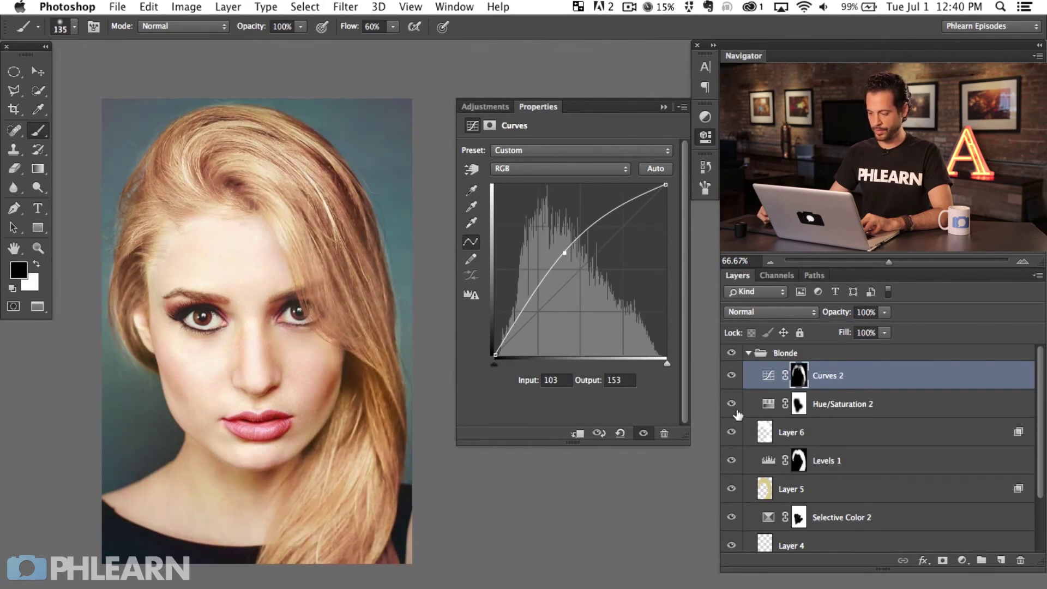
click(766, 407)
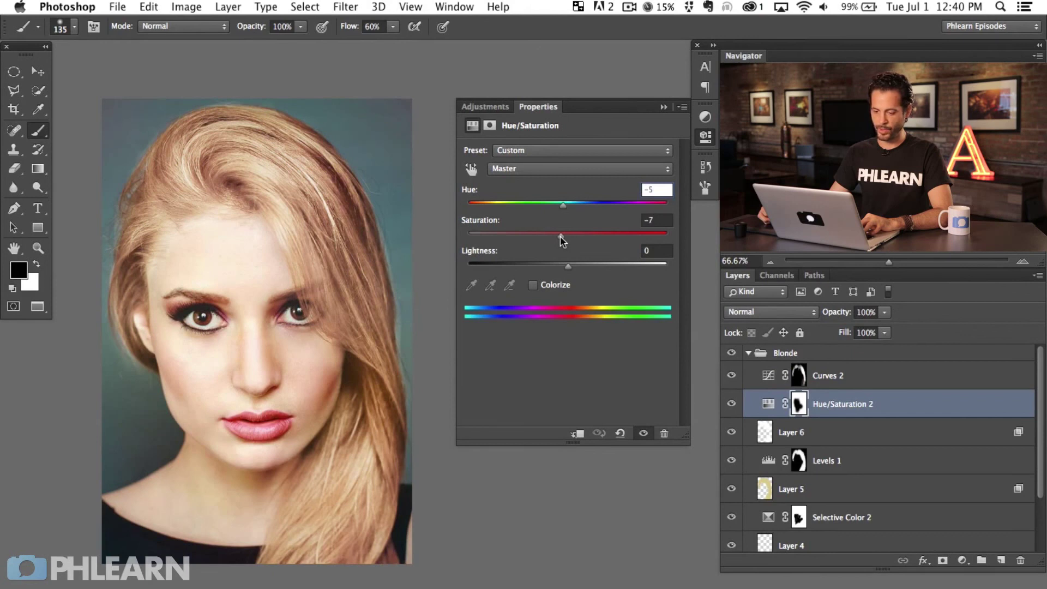
drag(561, 236, 566, 236)
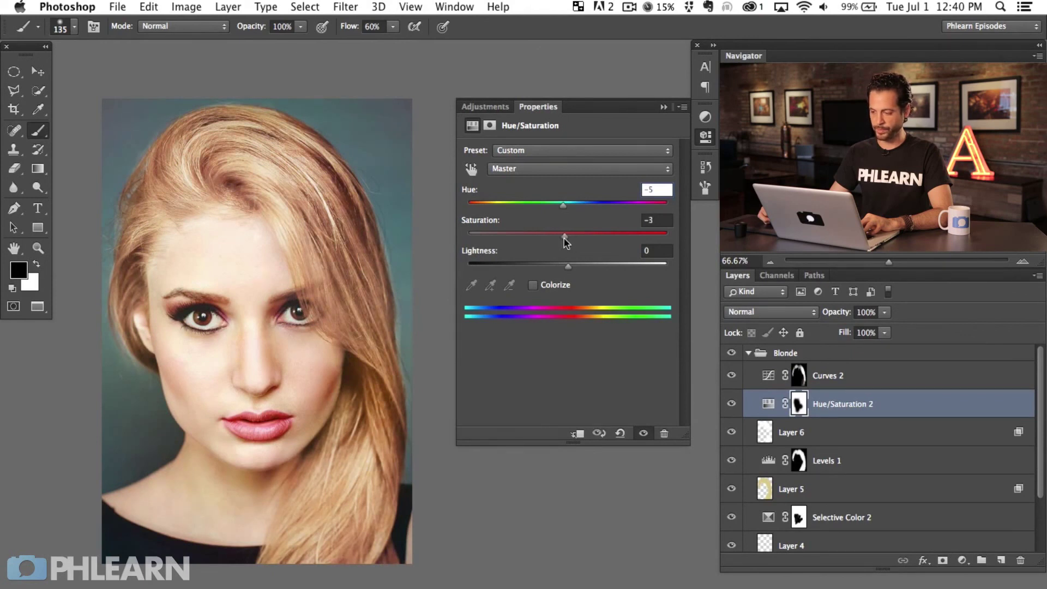
click(706, 134)
- Hide and show the highlight, Levels and yellow paint layers to examine how each affects the skin beside the hair
drag(416, 355, 595, 331)
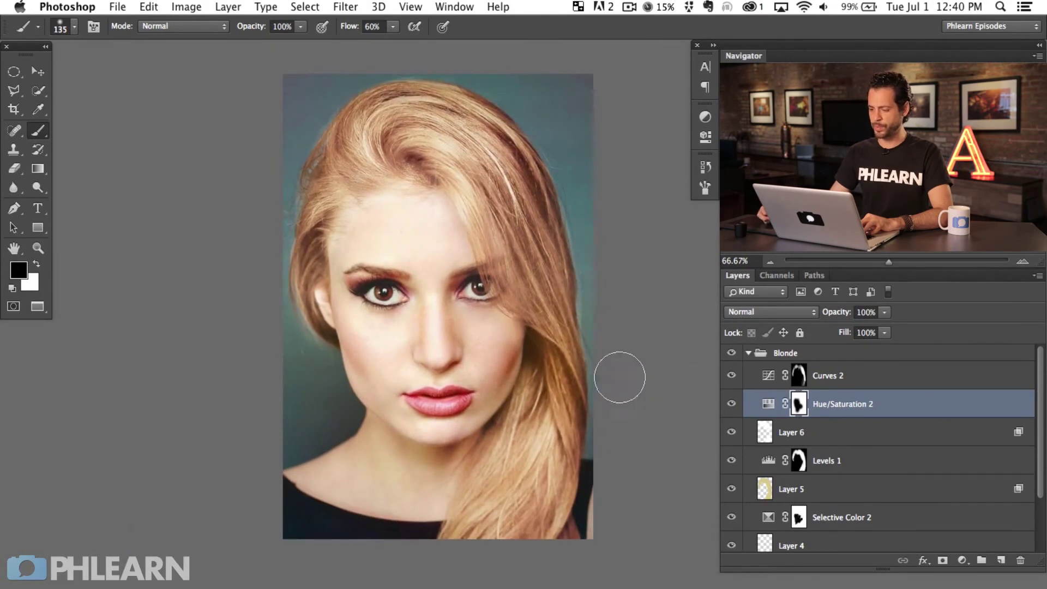
click(731, 433)
click(731, 460)
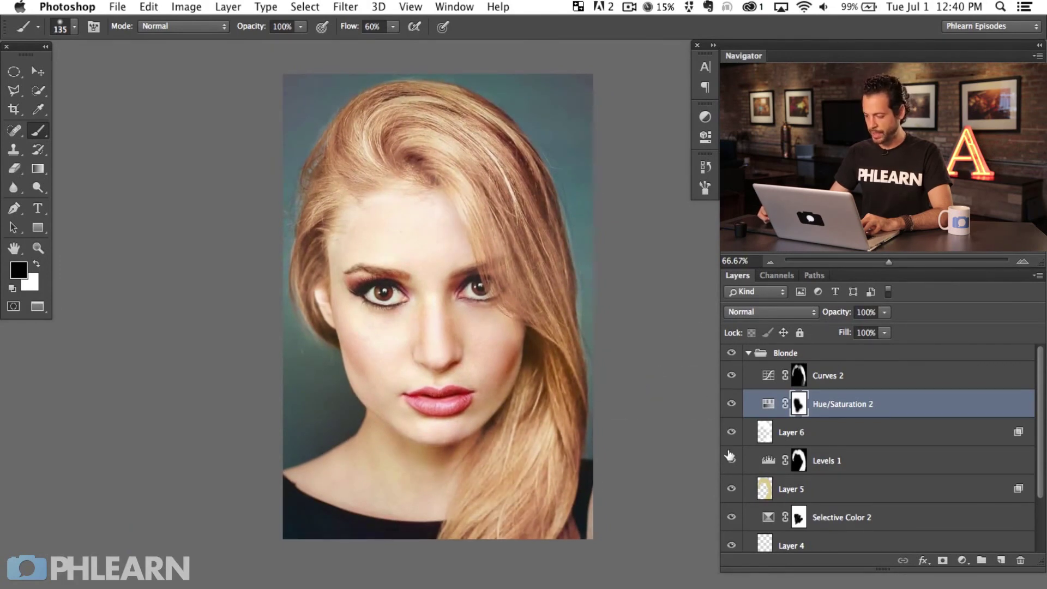
click(730, 492)
click(730, 492)
click(730, 492)
- Add a layer mask to the yellow paint layer and paint black over the skin around the ear, reducing the brush to 60
click(811, 482)
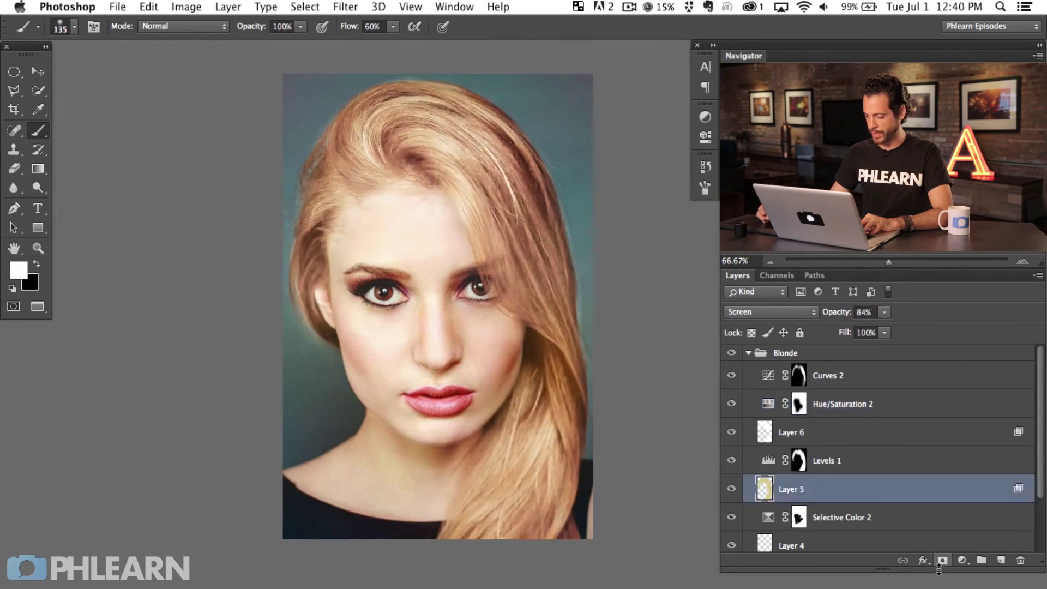
click(943, 561)
key(x)
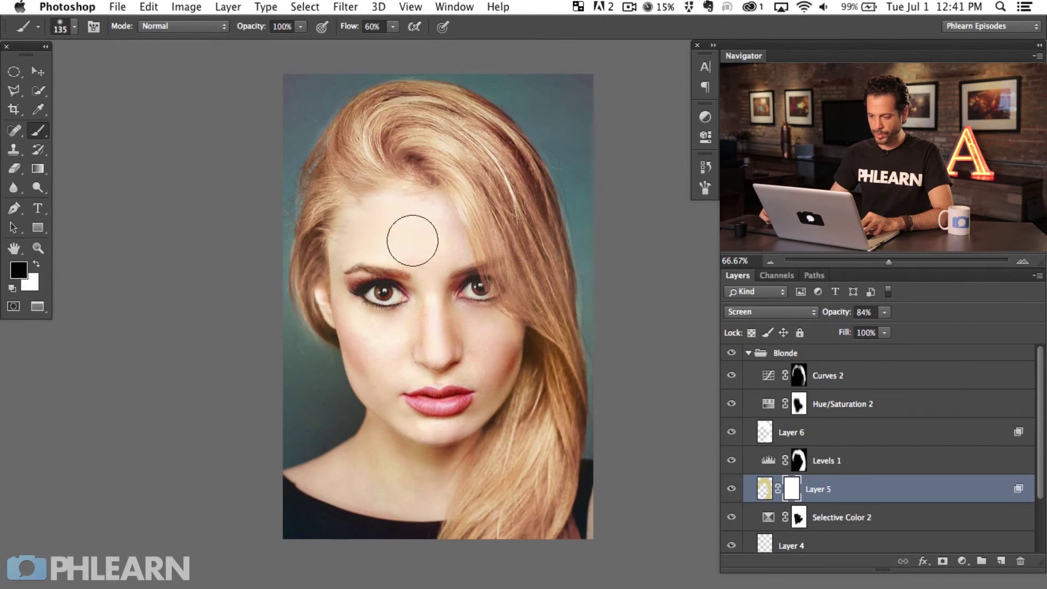
mouse_move(337, 274)
mouse_down()
mouse_move(356, 251)
mouse_move(341, 322)
mouse_up()
key([)
key([)
key([)
key([)
key([)
key([)
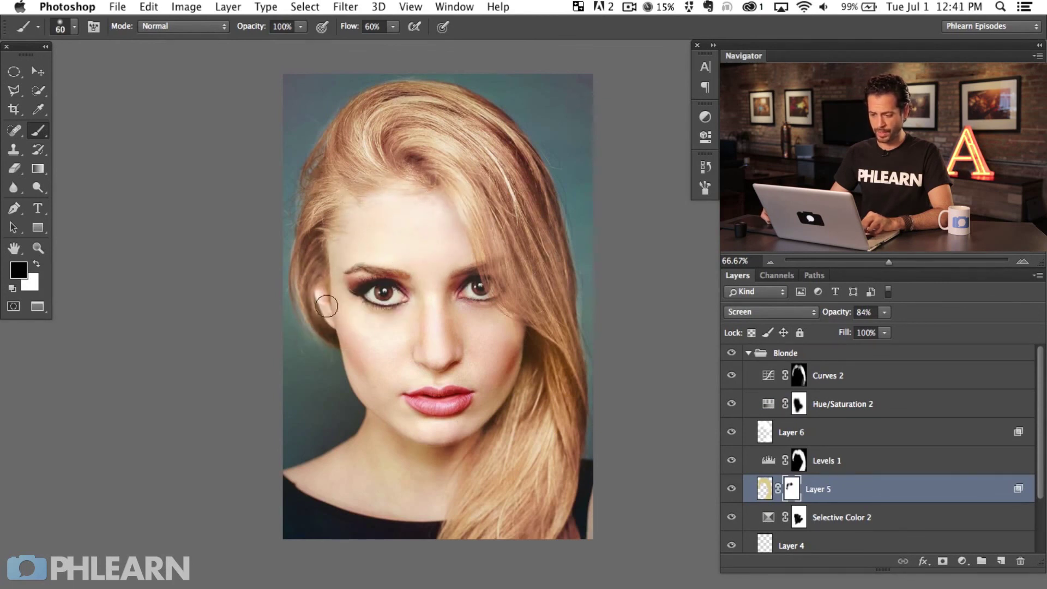
- Collapse the Blonde group and compare the portrait with the group hidden and shown
click(749, 353)
key(x)
click(731, 353)
click(732, 353)
click(732, 353)
- Compare the Brown, Black Hair and Blonde groups by showing each alone, finishing with only Blonde visible above the background
drag(731, 353, 734, 370)
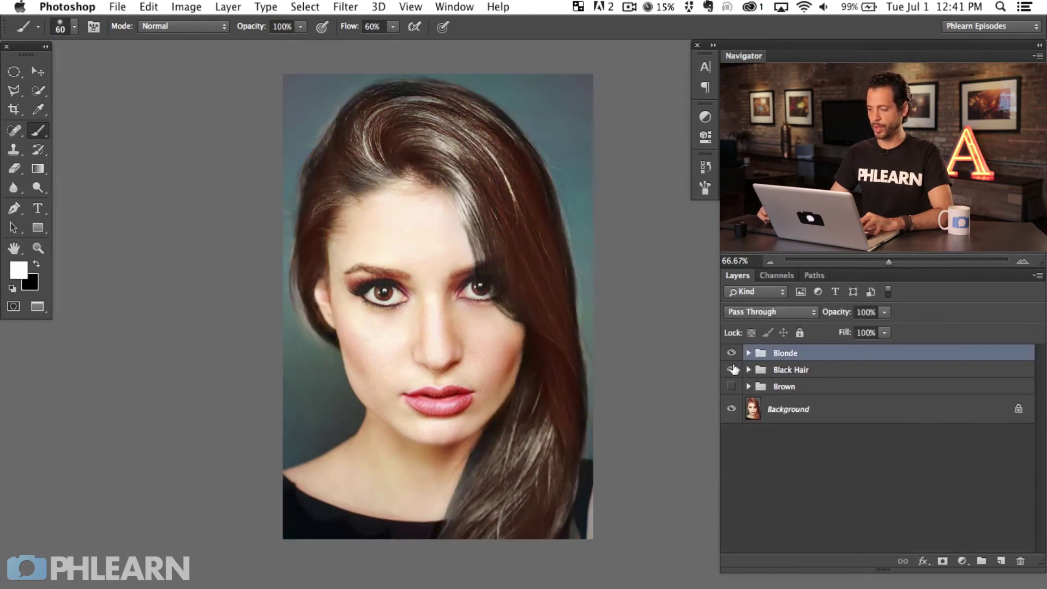
click(731, 354)
click(731, 370)
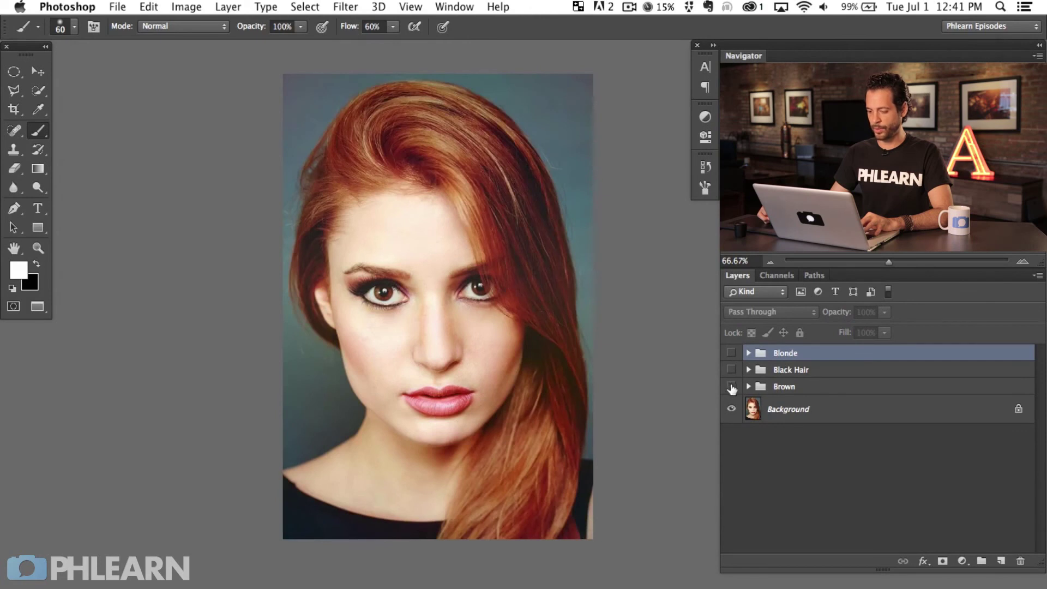
click(731, 386)
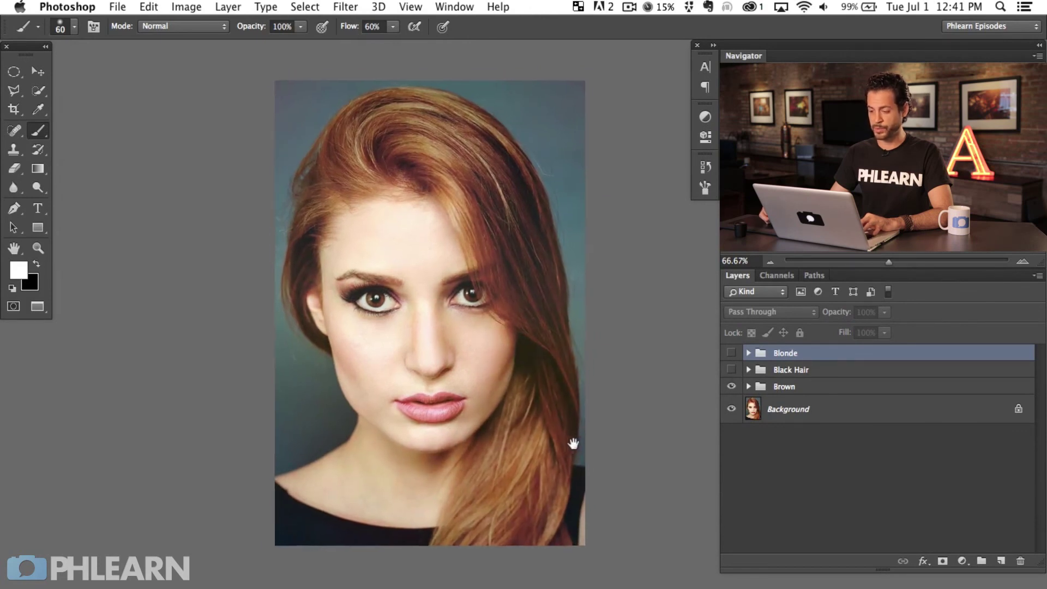
click(732, 387)
click(732, 370)
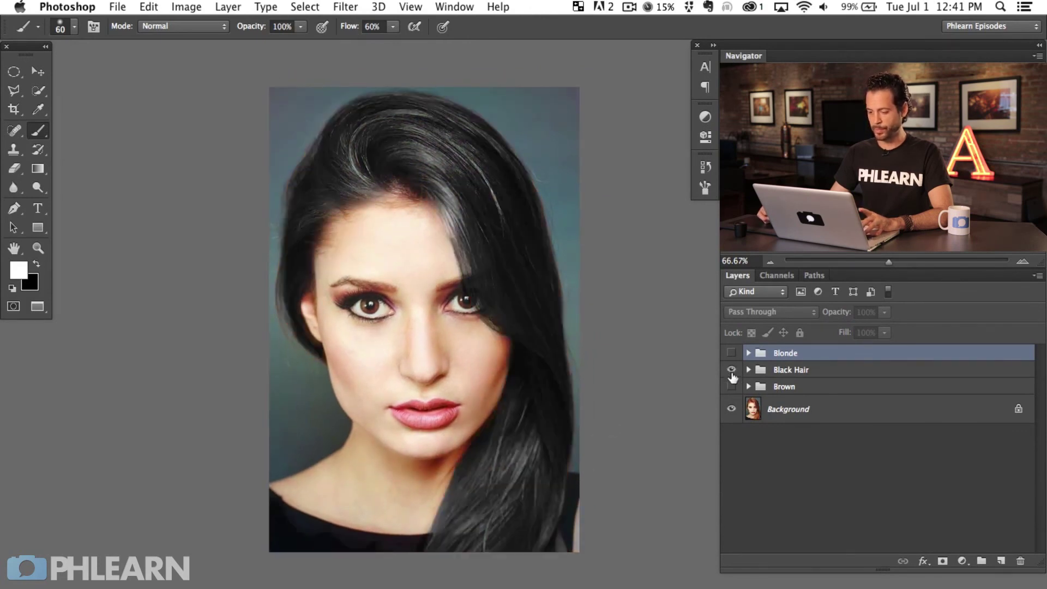
click(731, 370)
click(731, 352)
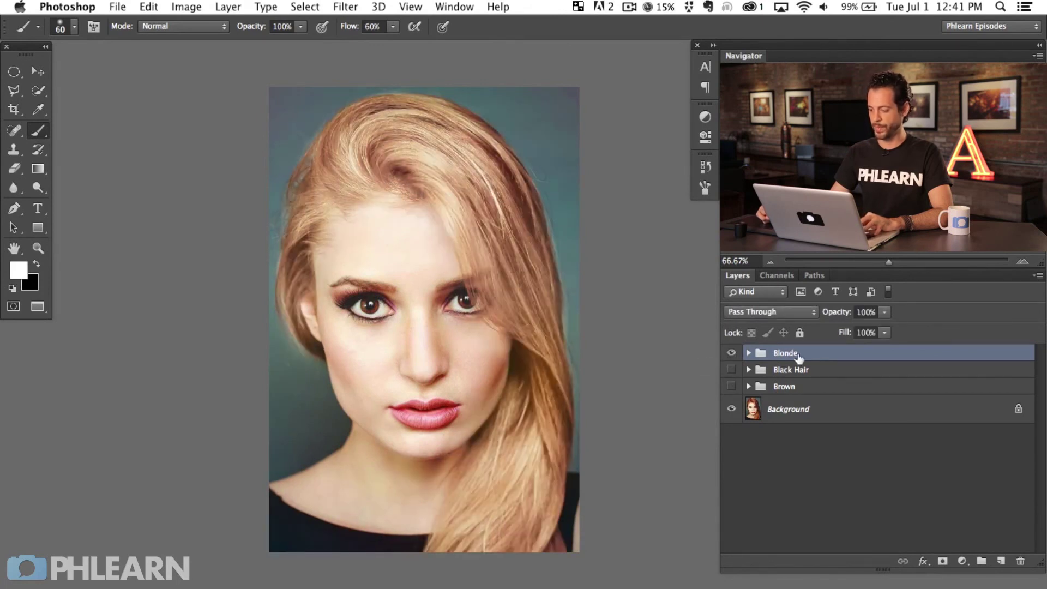
- Lower the Blonde group's opacity to 84% and compare the portrait with the group hidden and shown
drag(845, 315, 825, 314)
click(733, 353)
click(732, 353)
click(732, 353)
click(733, 353)
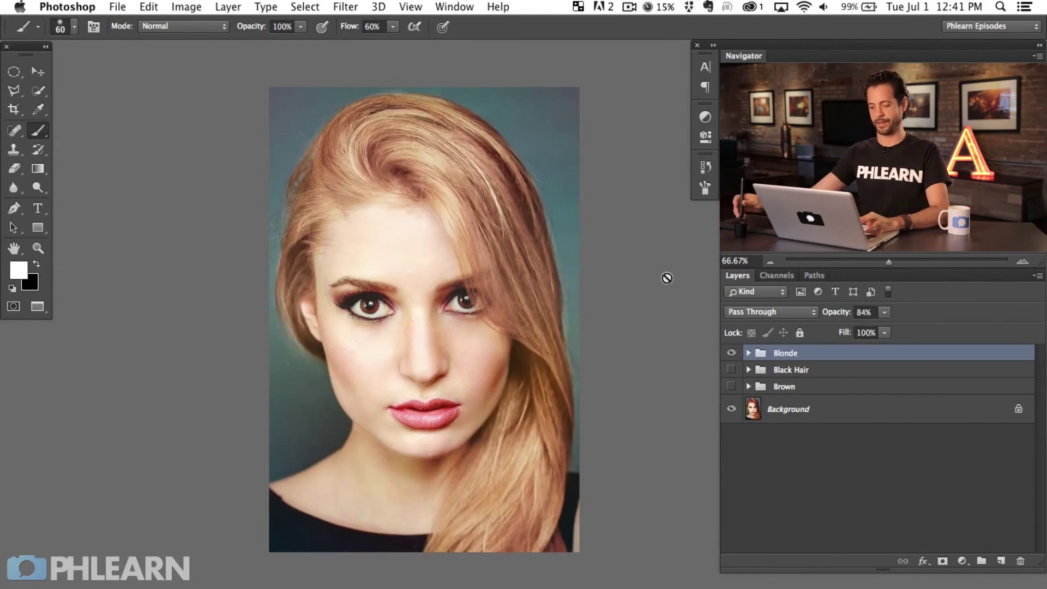